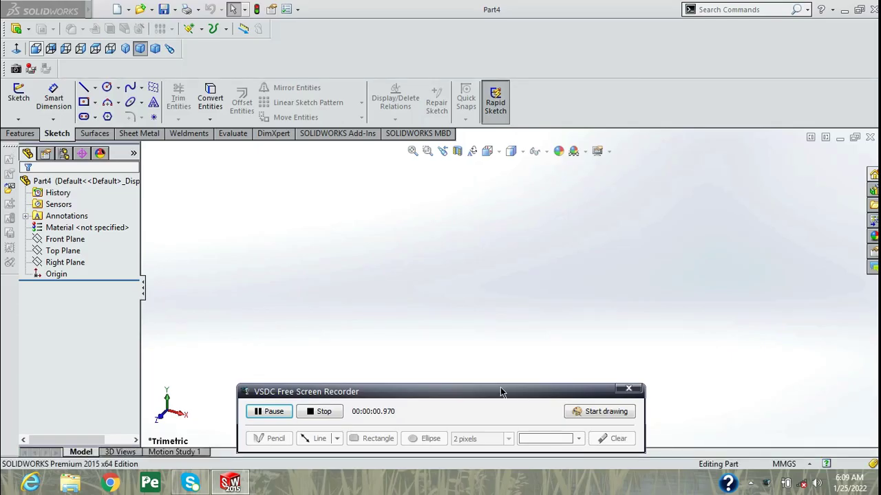
# - Start a sketch on the Right Plane with a vertical centerline dimensioned to 200 mm
pyautogui.moveTo(499, 392); pyautogui.dragTo(531, 470)
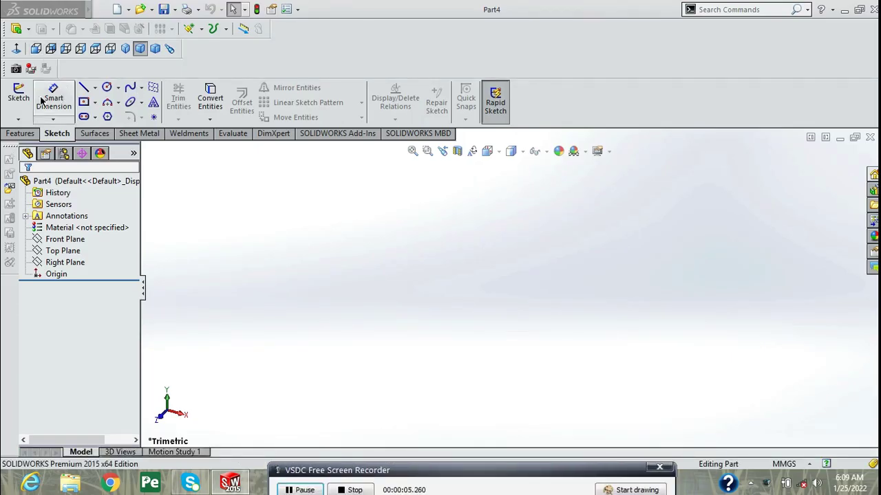
pyautogui.rightClick(64, 262)
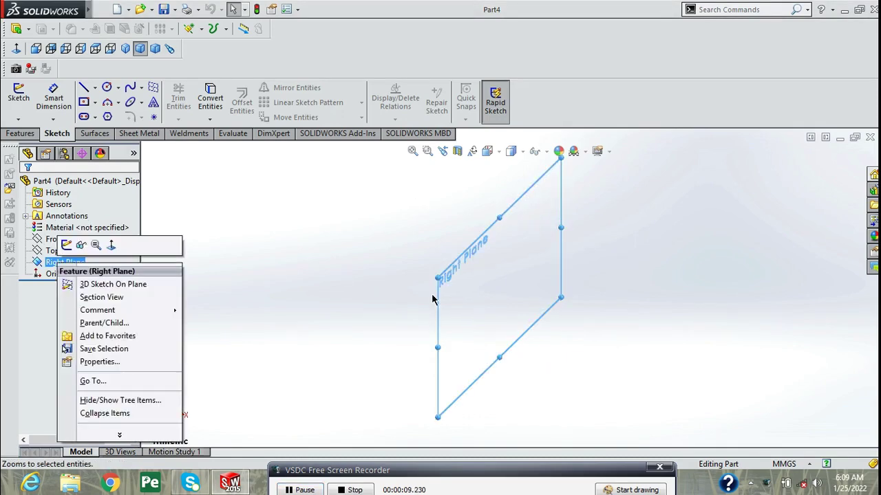
pyautogui.click(66, 246)
pyautogui.click(95, 88)
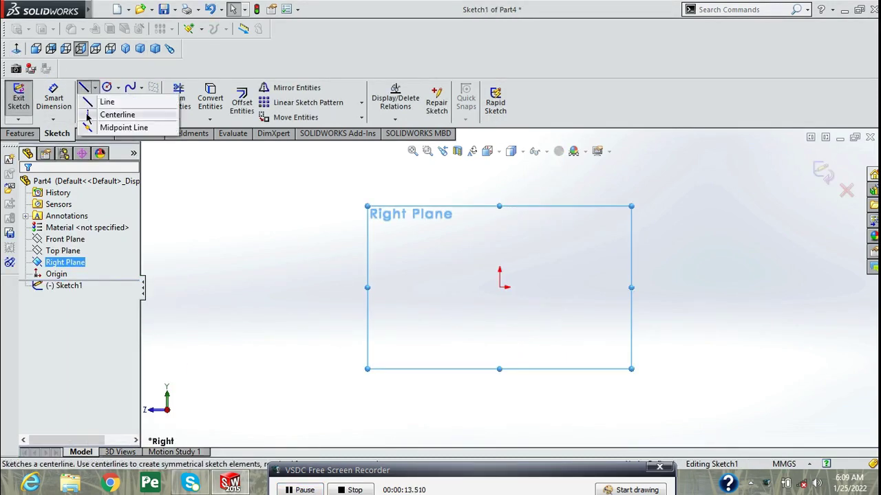
pyautogui.click(104, 100)
pyautogui.click(501, 187)
pyautogui.rightClick(549, 199)
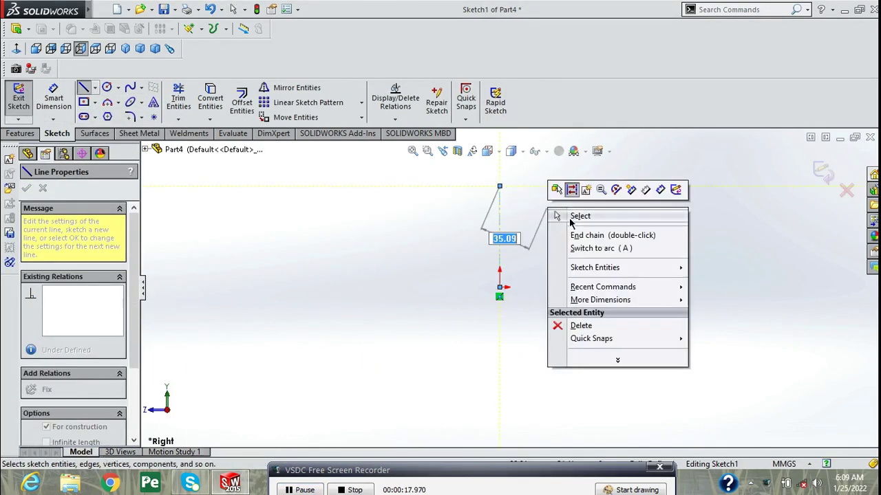
pyautogui.click(571, 216)
pyautogui.click(500, 254)
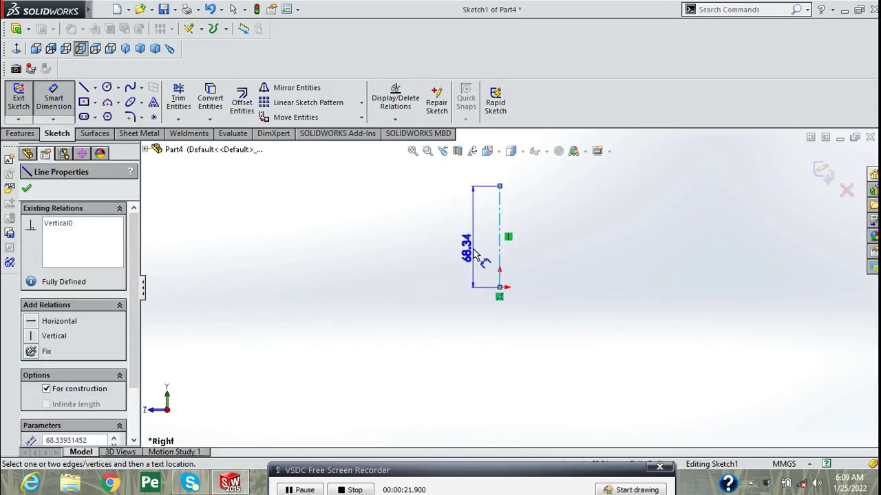
pyautogui.click(472, 254)
pyautogui.write('200')
pyautogui.press('Return')
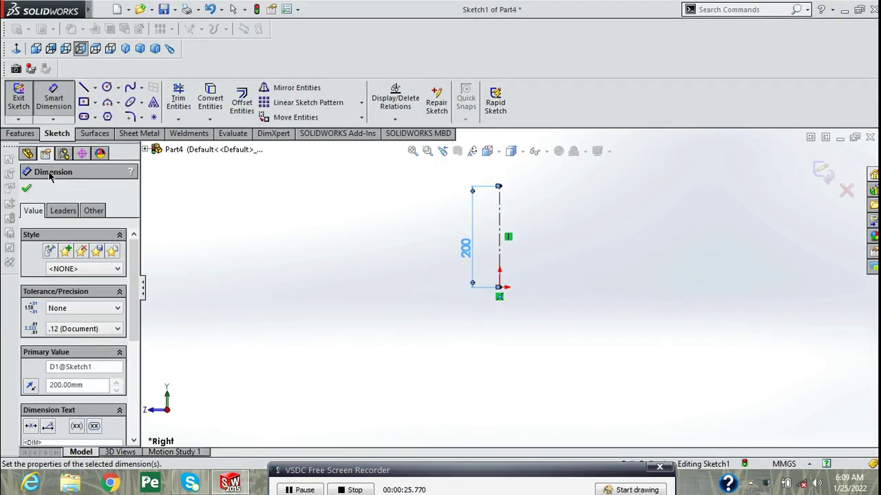
pyautogui.press('Escape')
# - Draw a vertical line placed 300 mm from the centerline
pyautogui.click(83, 87)
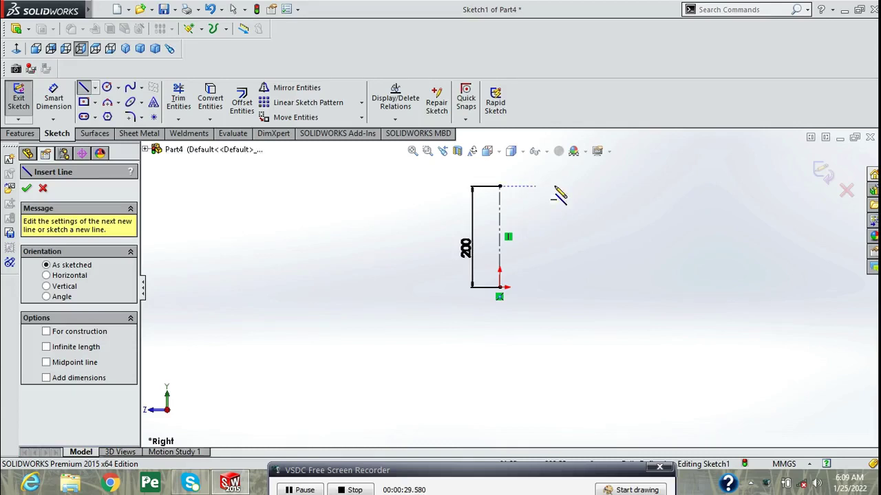
pyautogui.click(583, 187)
pyautogui.click(584, 288)
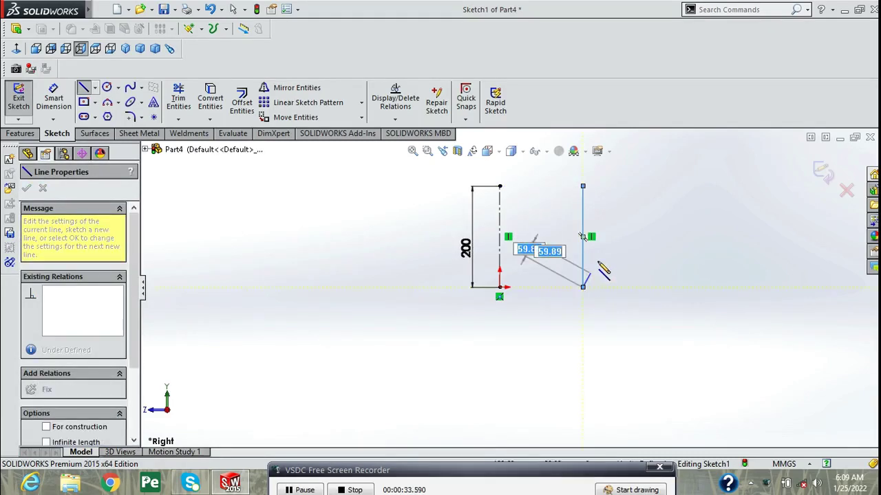
pyautogui.press('Escape')
pyautogui.press('Escape')
pyautogui.press('d')
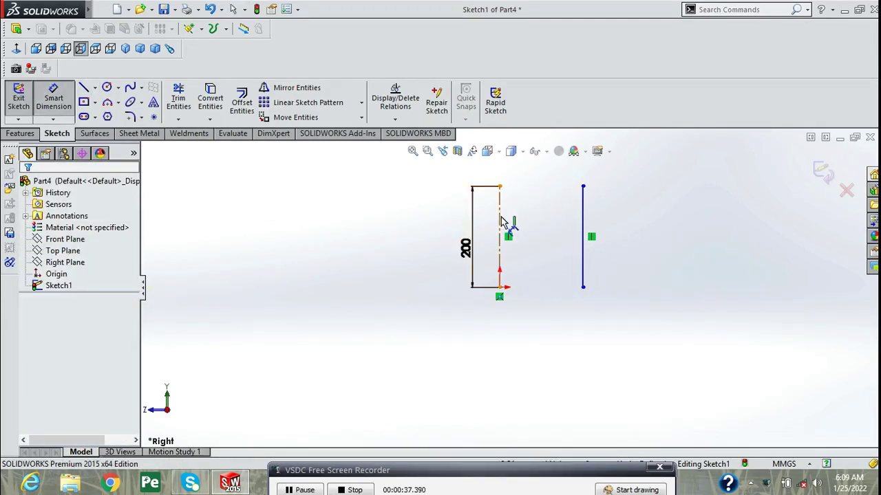
pyautogui.click(500, 220)
pyautogui.click(560, 224)
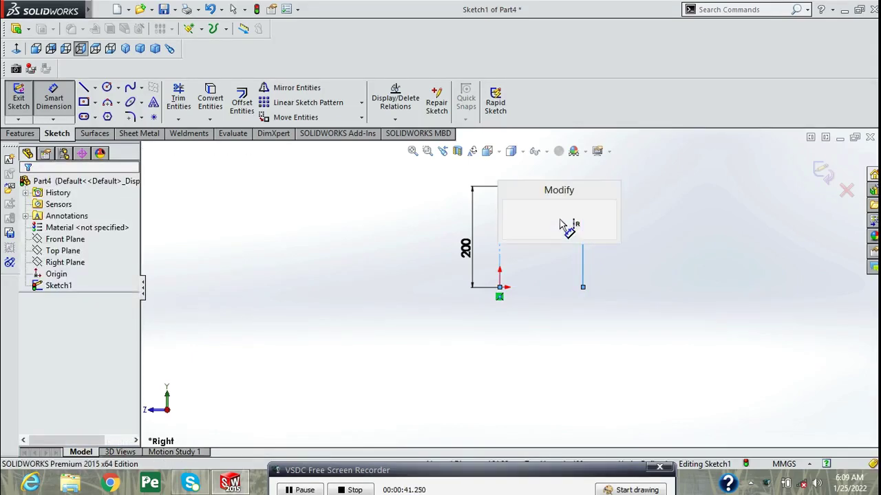
pyautogui.write('300')
pyautogui.press('Return')
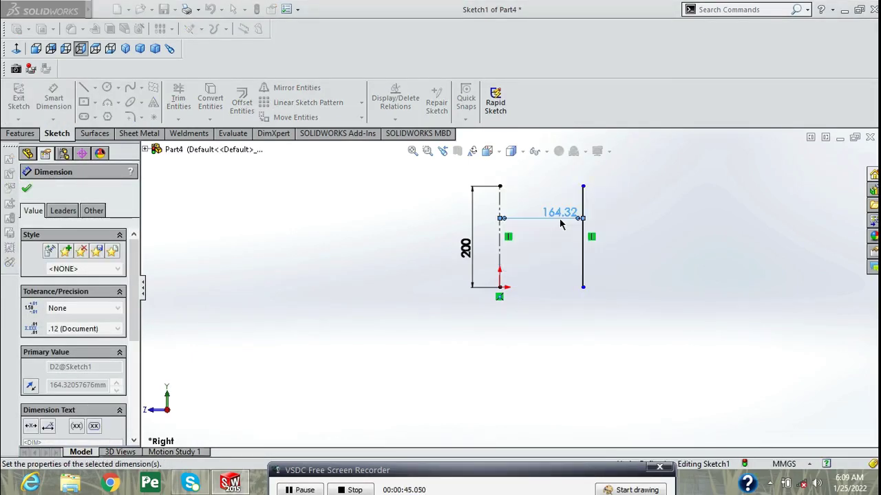
pyautogui.click(25, 189)
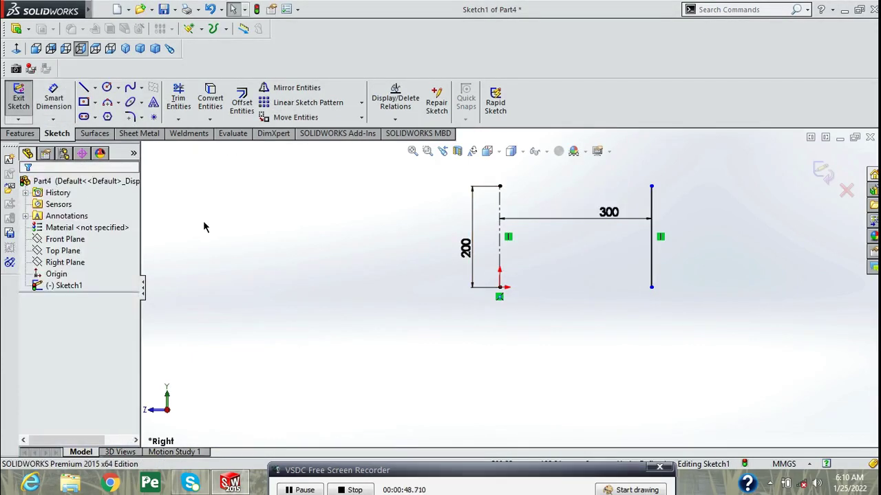
# - Close the profile with a curved spline top and a straight bottom line
pyautogui.click(499, 186)
pyautogui.click(549, 179)
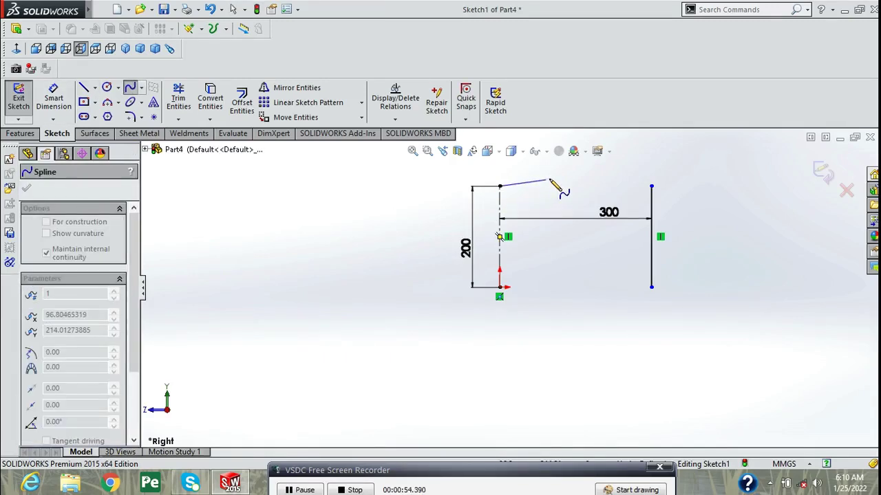
pyautogui.rightClick(652, 186)
pyautogui.click(672, 195)
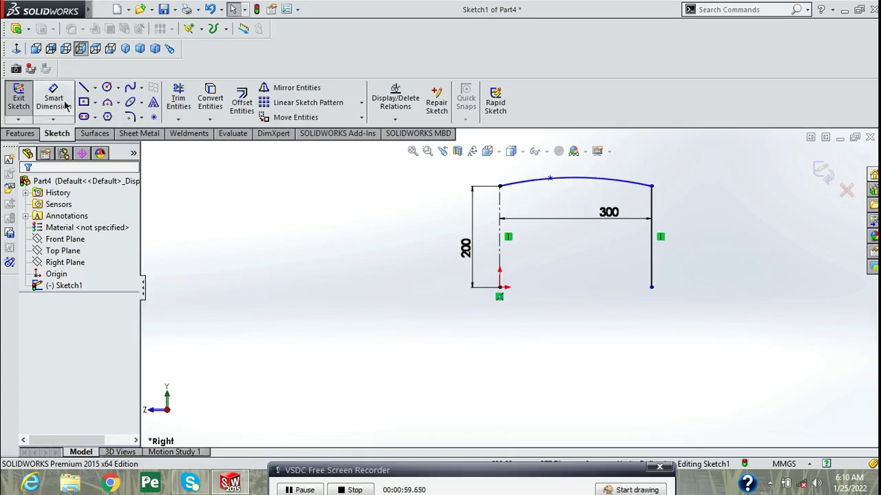
pyautogui.press('l')
pyautogui.click(499, 287)
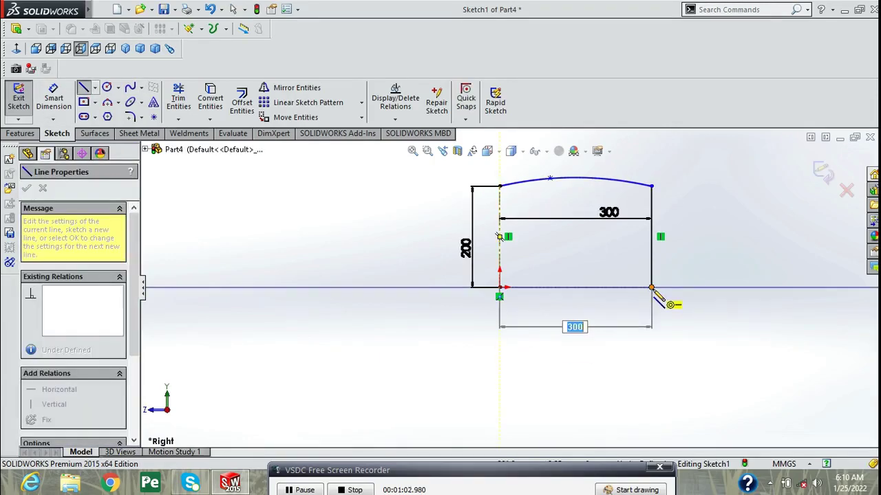
pyautogui.click(652, 287)
pyautogui.rightClick(678, 275)
pyautogui.click(708, 287)
# - Revolve the profile 360° around the centerline into a domed disc
pyautogui.click(20, 133)
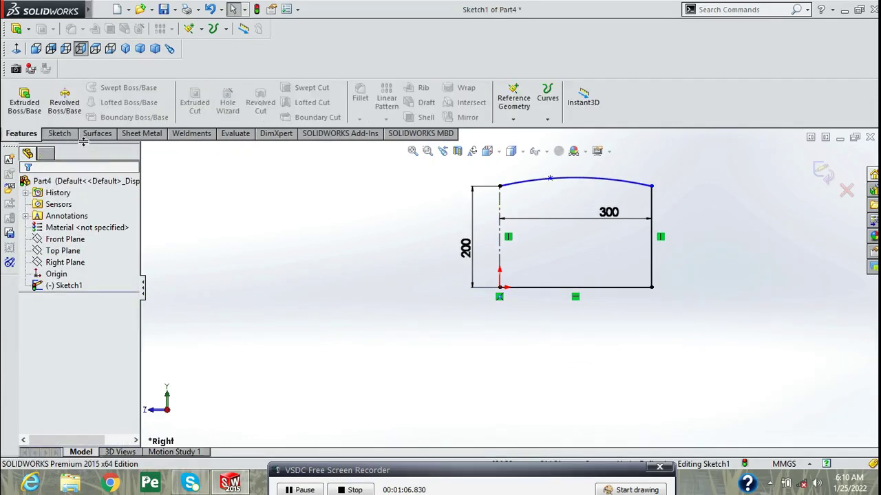
pyautogui.click(64, 102)
pyautogui.click(475, 246)
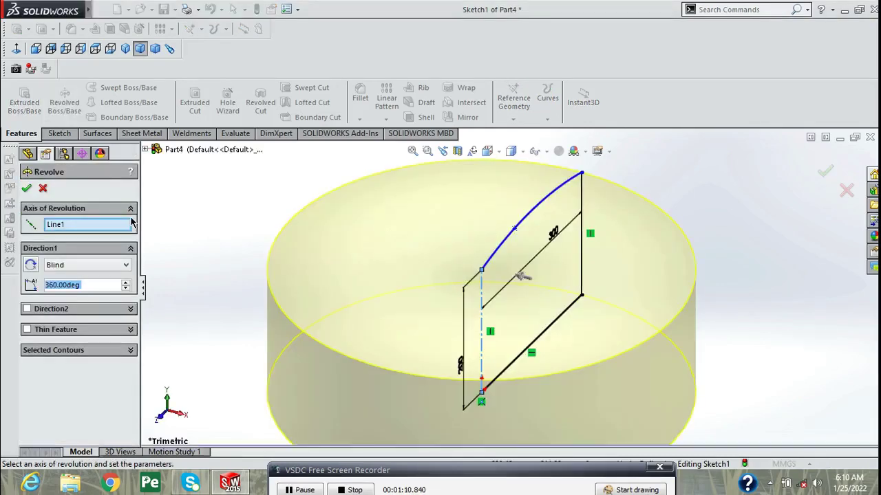
pyautogui.click(26, 188)
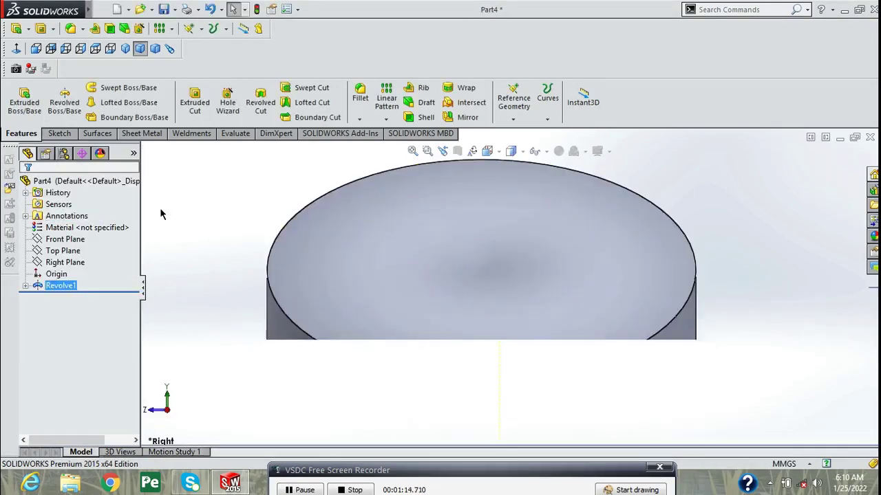
pyautogui.rightClick(62, 250)
# - Sketch a 500 mm diameter circle centred at the origin on the Top Plane
pyautogui.click(81, 233)
pyautogui.hotkey('ctrl', '8')
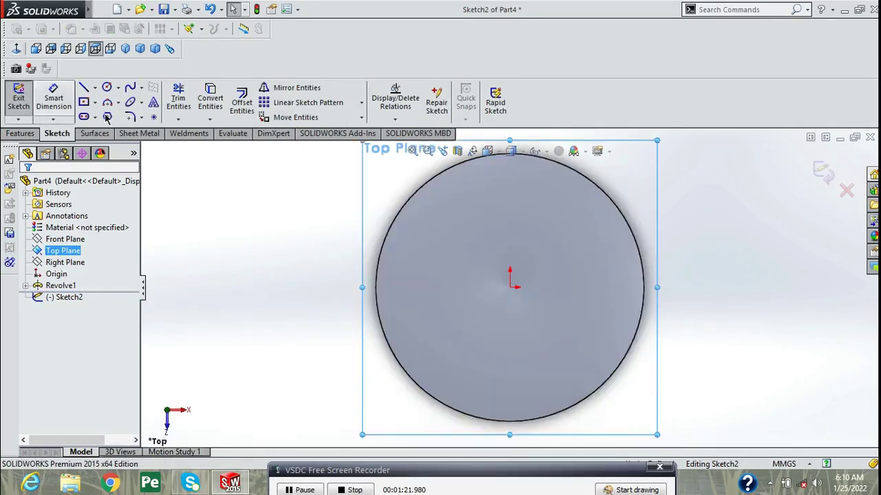
pyautogui.click(510, 287)
pyautogui.click(599, 366)
pyautogui.rightClick(560, 265)
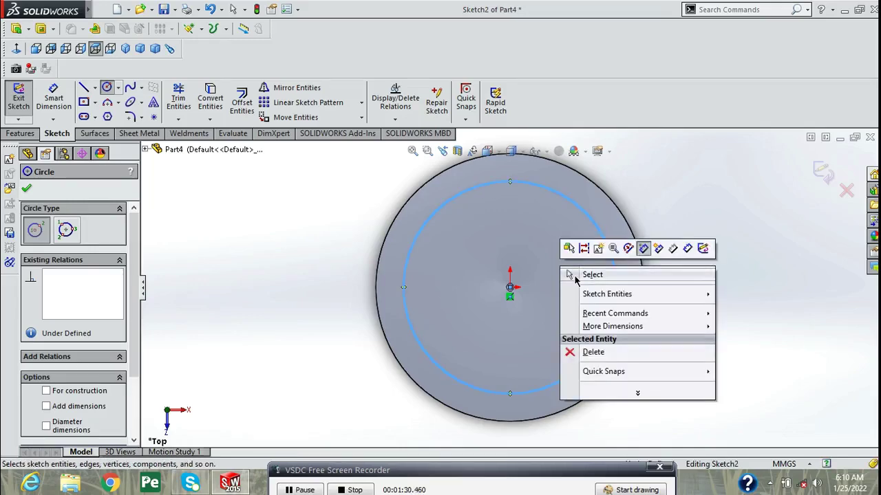
pyautogui.click(578, 275)
pyautogui.click(509, 245)
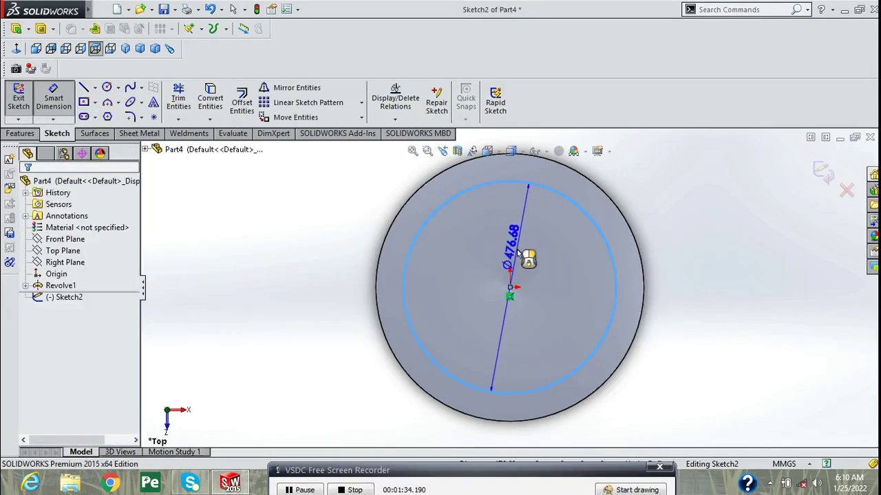
pyautogui.click(517, 252)
pyautogui.write('500')
pyautogui.press('Return')
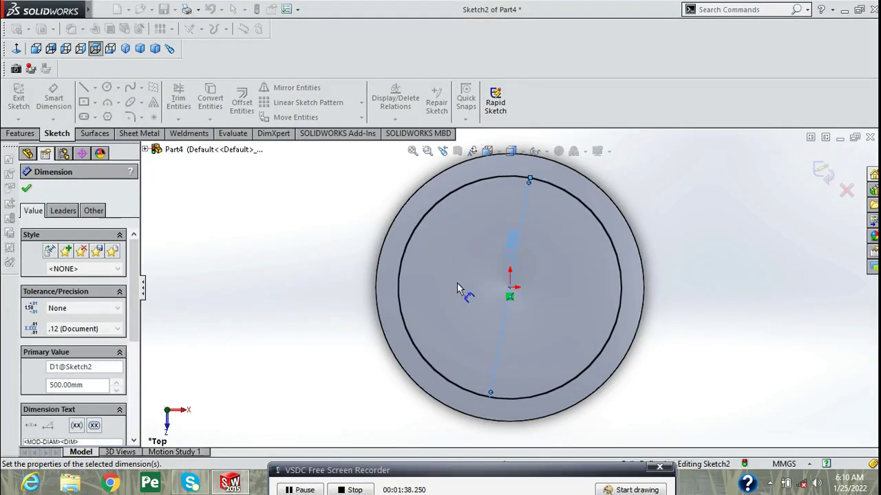
pyautogui.press('Escape')
# - Extrude-cut the circle 170 mm deep with the direction reversed into the body
pyautogui.click(20, 133)
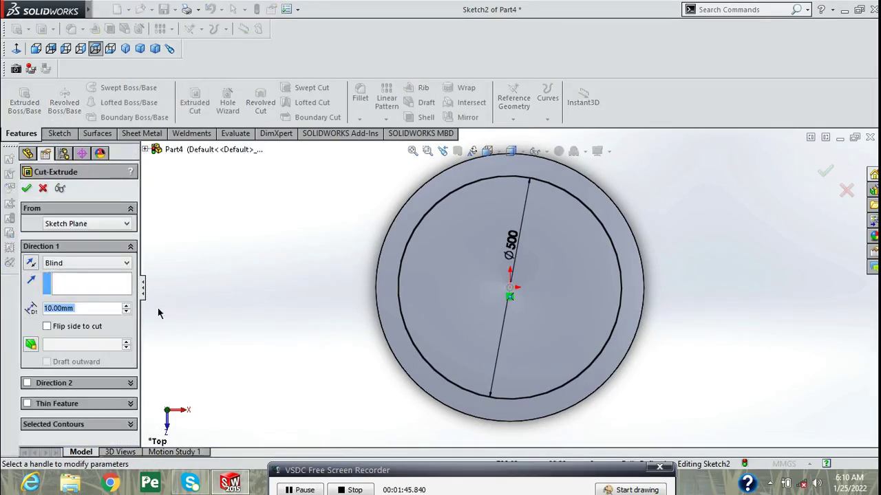
pyautogui.write('170')
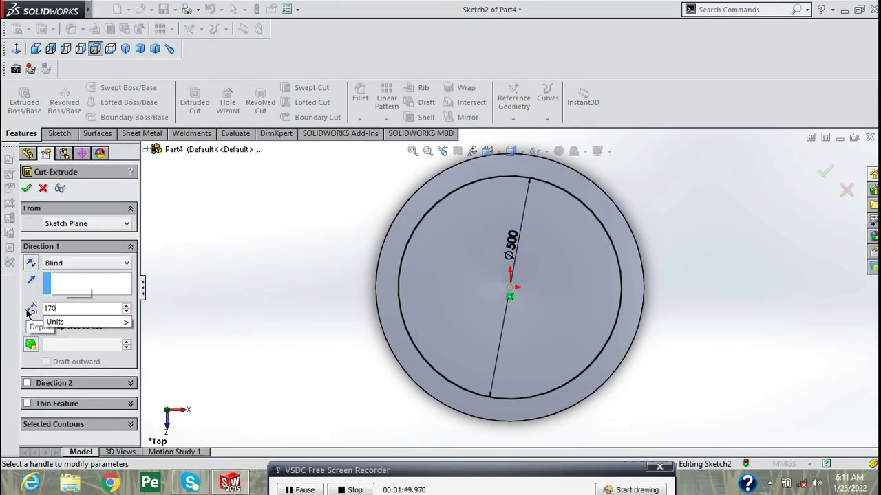
pyautogui.press('Return')
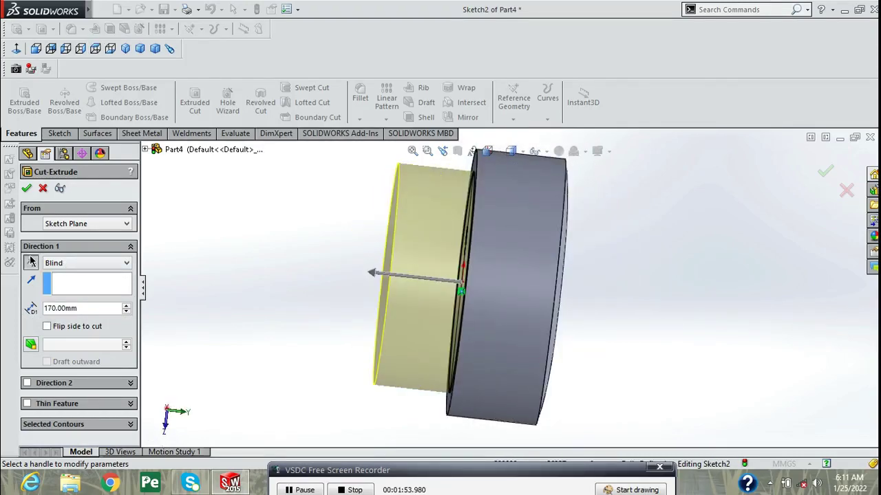
pyautogui.click(31, 262)
# - Accept the cut and sketch a slanted line from the body's top-right corner on the Right Plane
pyautogui.click(27, 188)
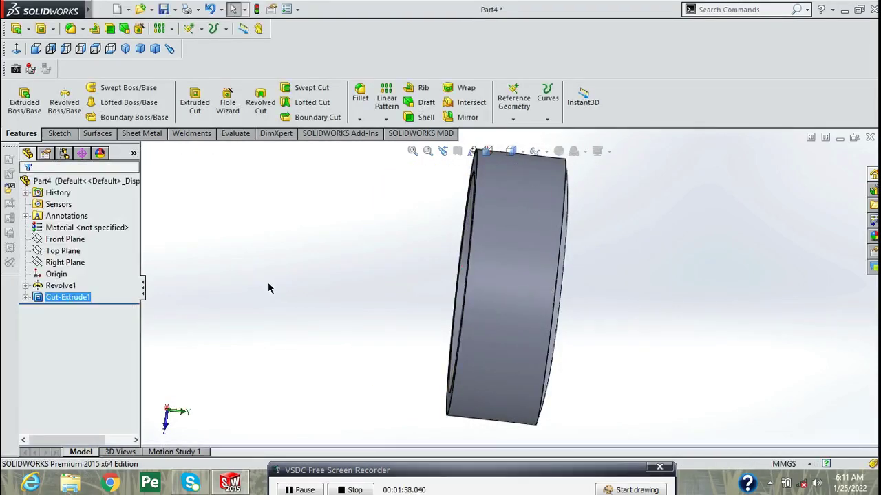
pyautogui.click(55, 262)
pyautogui.rightClick(55, 262)
pyautogui.click(79, 240)
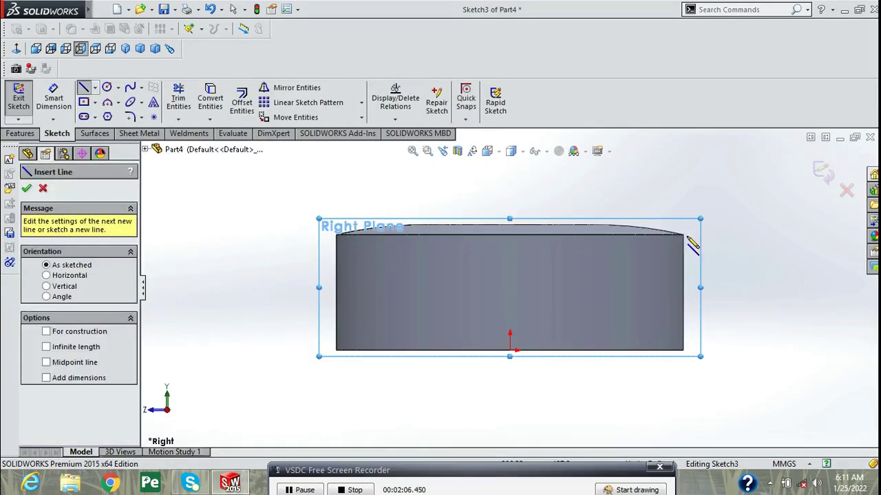
pyautogui.click(682, 236)
pyautogui.click(701, 216)
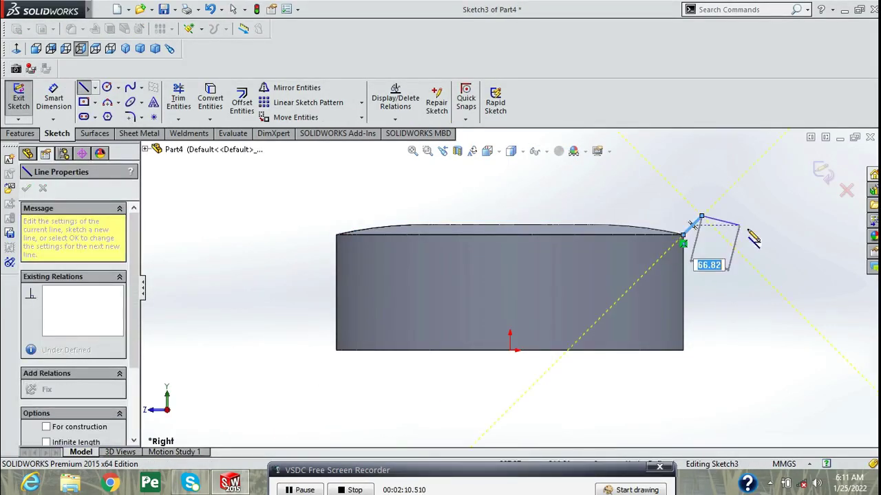
pyautogui.press('Escape')
pyautogui.press('Escape')
# - Dimension the slanted line to 25 mm long at 135° from the vertical edge
pyautogui.click(692, 227)
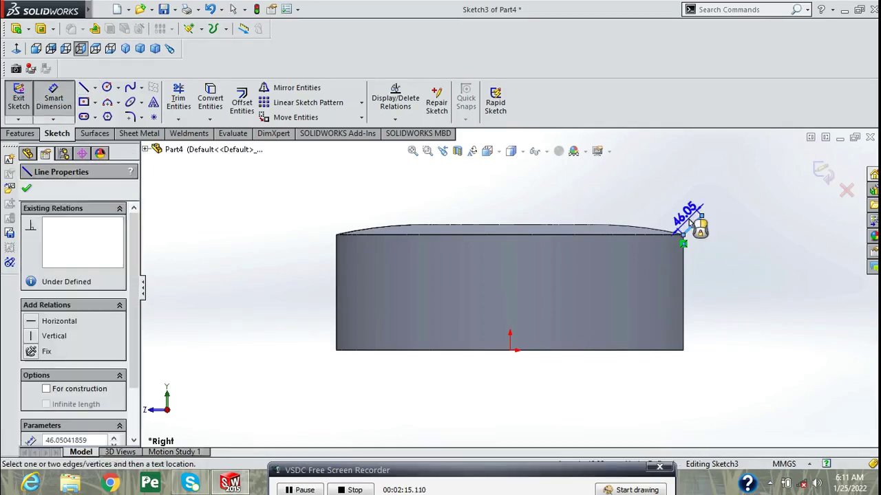
pyautogui.click(689, 225)
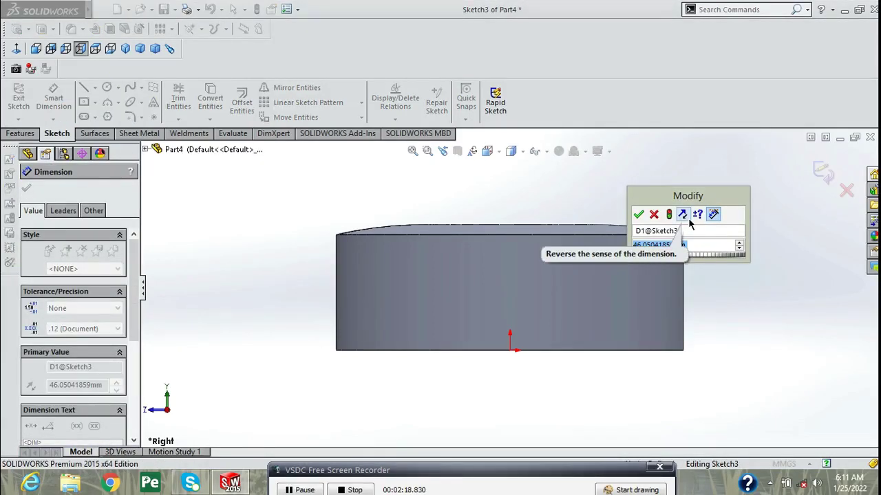
pyautogui.write('25')
pyautogui.press('Return')
pyautogui.scroll(-2, 681, 241)
pyautogui.scroll(-3, 660, 249)
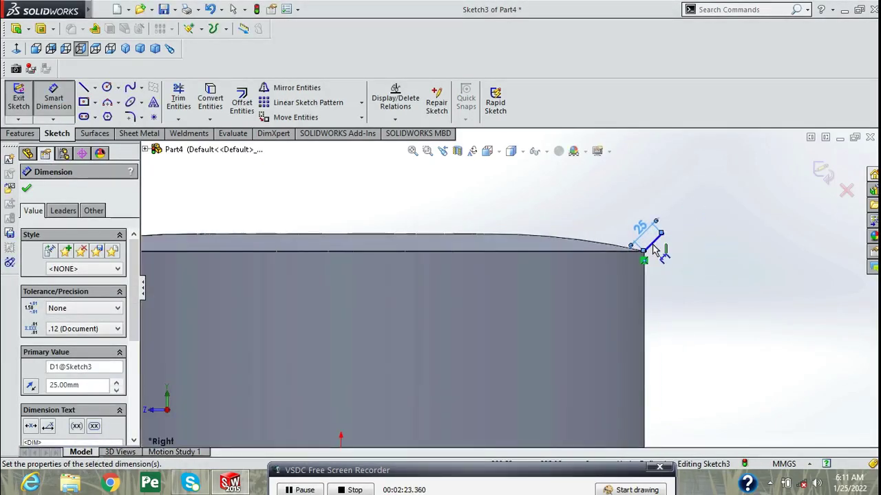
pyautogui.click(652, 244)
pyautogui.click(647, 287)
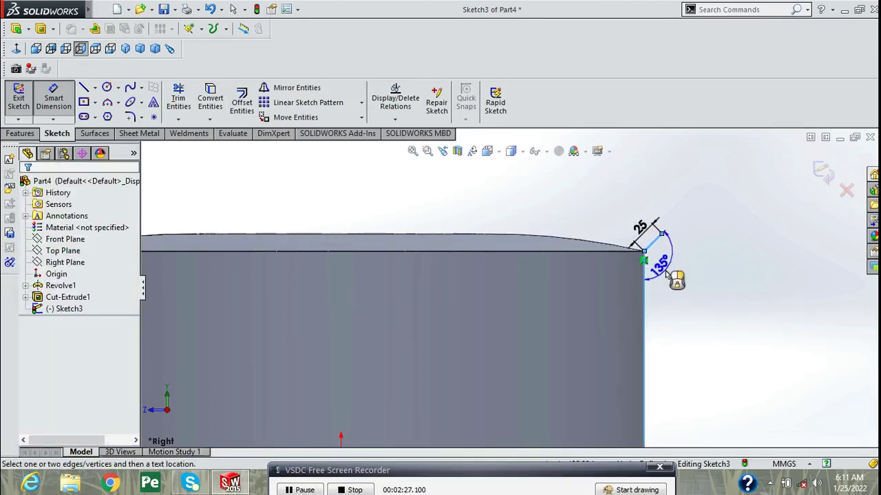
pyautogui.click(666, 274)
pyautogui.click(612, 261)
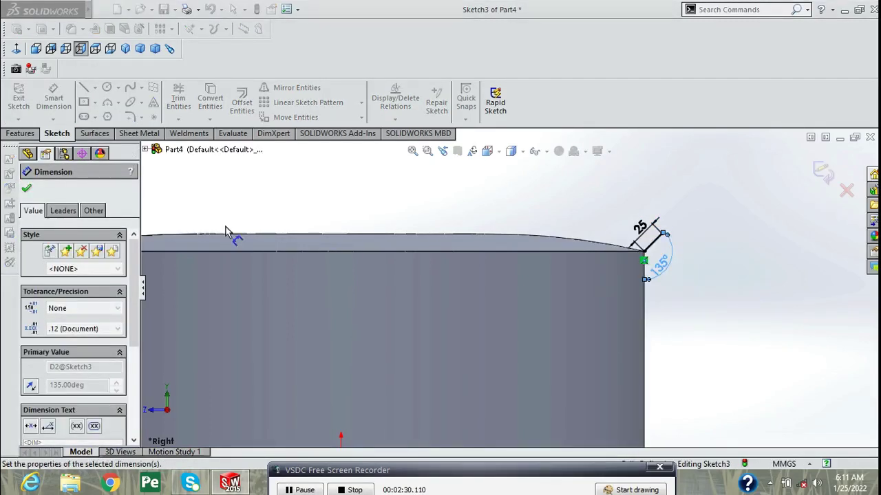
pyautogui.click(26, 189)
pyautogui.scroll(3, 321, 227)
pyautogui.scroll(2, 320, 226)
# - Add a vertical centerline and revolve the line as a 10 mm thin feature
pyautogui.press('l')
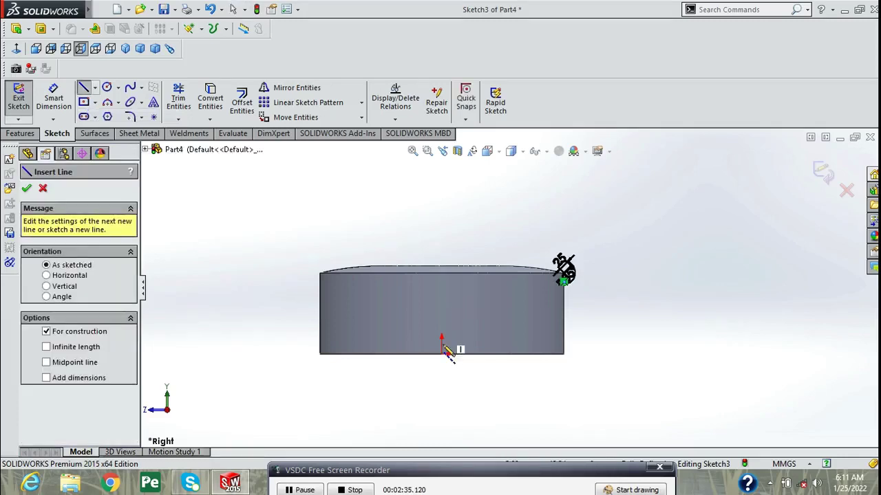
pyautogui.click(447, 353)
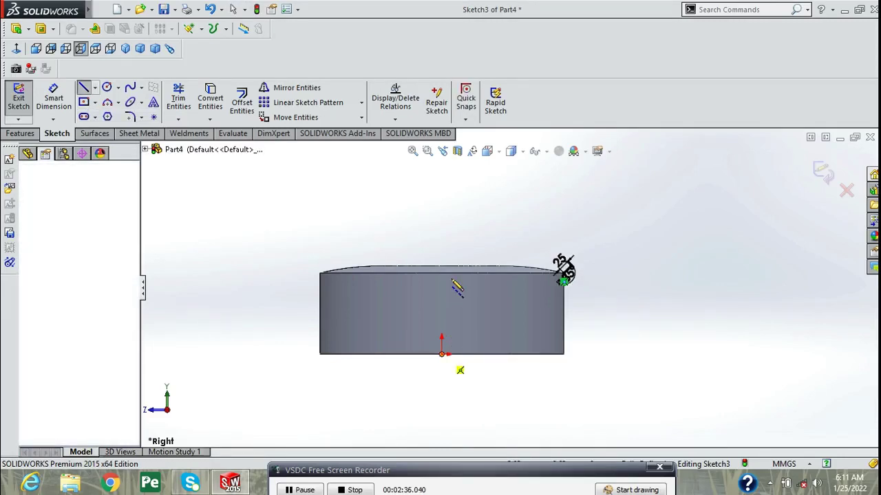
pyautogui.click(441, 227)
pyautogui.press('Escape')
pyautogui.click(22, 133)
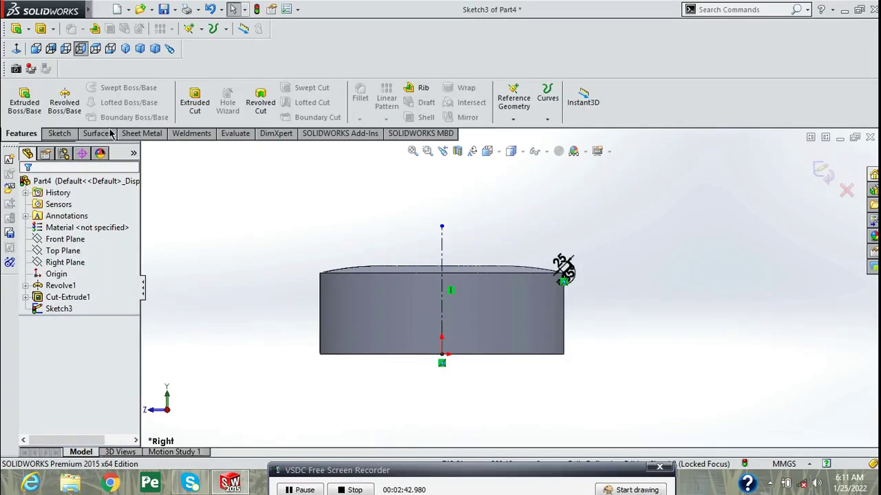
pyautogui.click(64, 103)
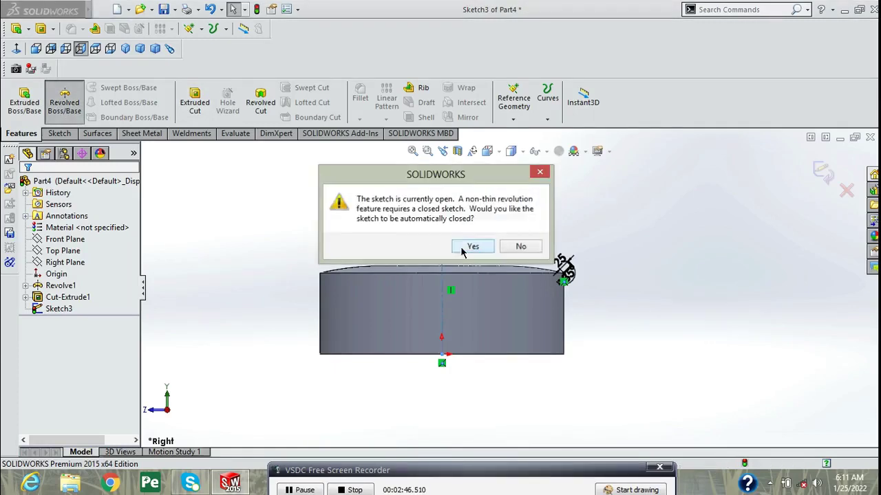
pyautogui.click(473, 246)
pyautogui.click(516, 240)
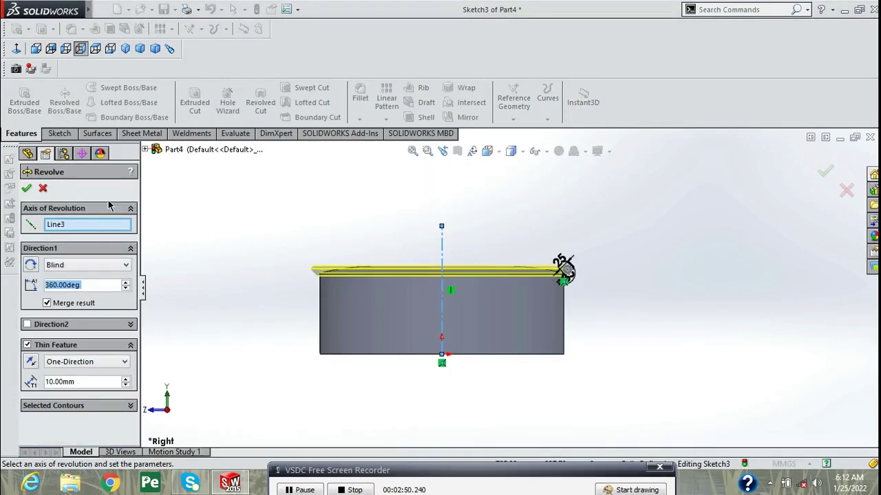
pyautogui.click(26, 188)
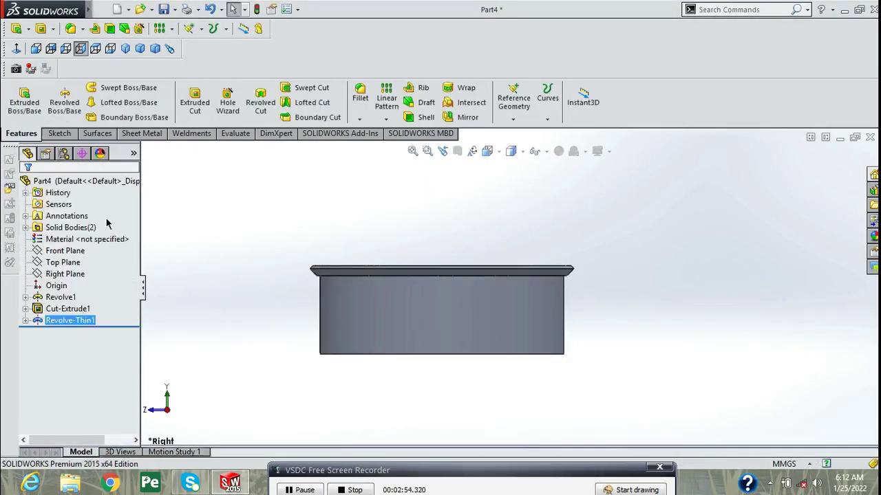
# - Sketch an angled line down from the body's lower-right corner on the Right Plane
pyautogui.rightClick(65, 274)
pyautogui.click(80, 253)
pyautogui.press('l')
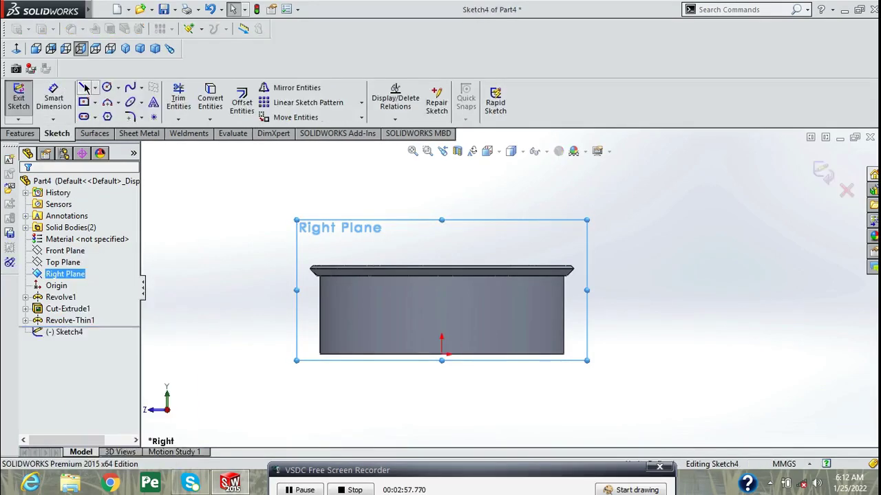
pyautogui.click(545, 343)
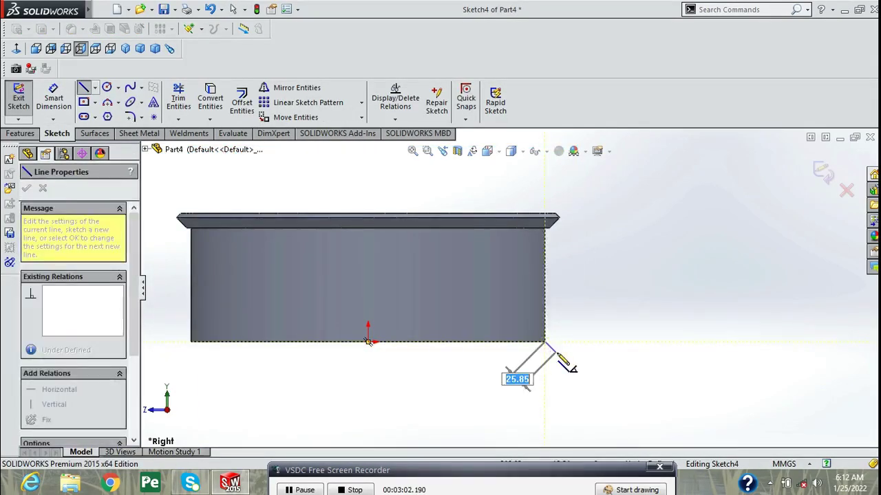
pyautogui.click(577, 366)
pyautogui.rightClick(606, 309)
pyautogui.click(653, 319)
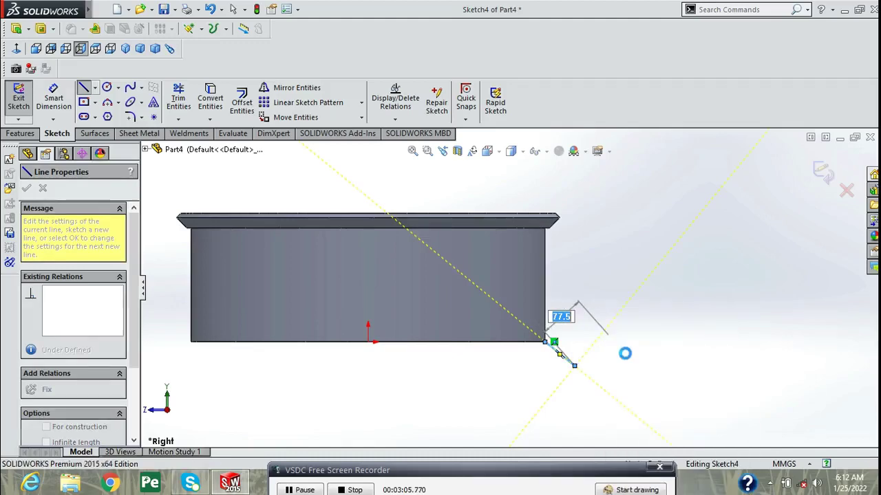
# - Dimension the angled line to 25 mm long at 135°
pyautogui.click(559, 368)
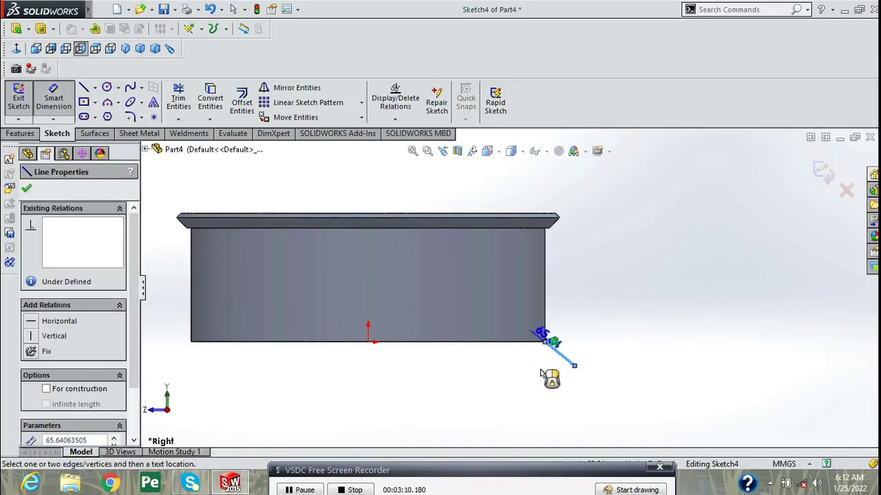
pyautogui.click(551, 375)
pyautogui.press('Return')
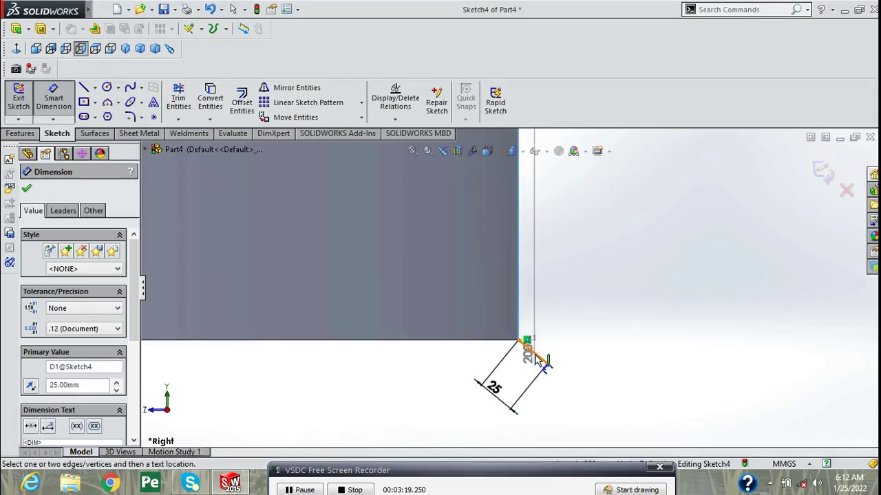
pyautogui.click(529, 347)
pyautogui.click(561, 339)
pyautogui.write('13')
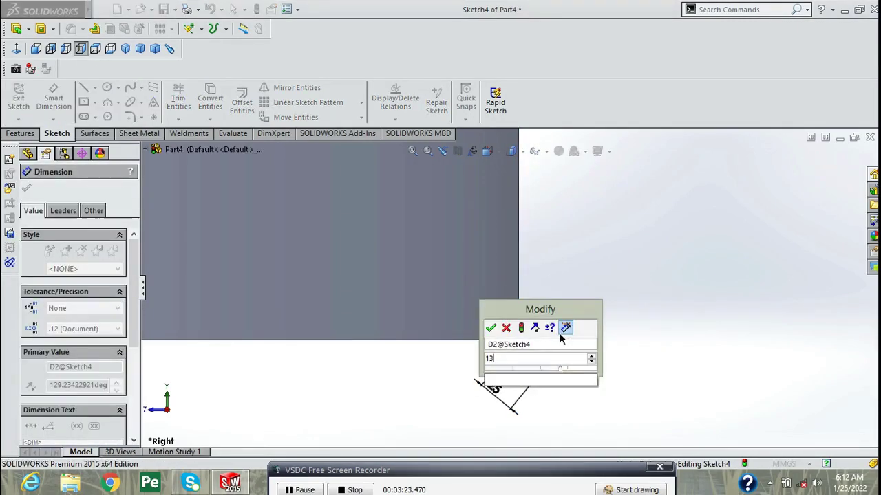
pyautogui.press('Return')
pyautogui.press('Escape')
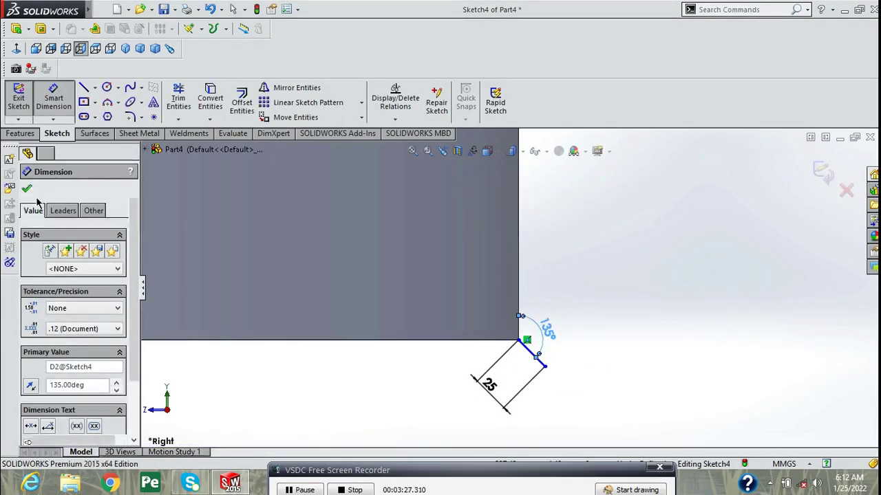
# - Add a vertical centerline from the origin to serve as the revolve axis
pyautogui.click(20, 133)
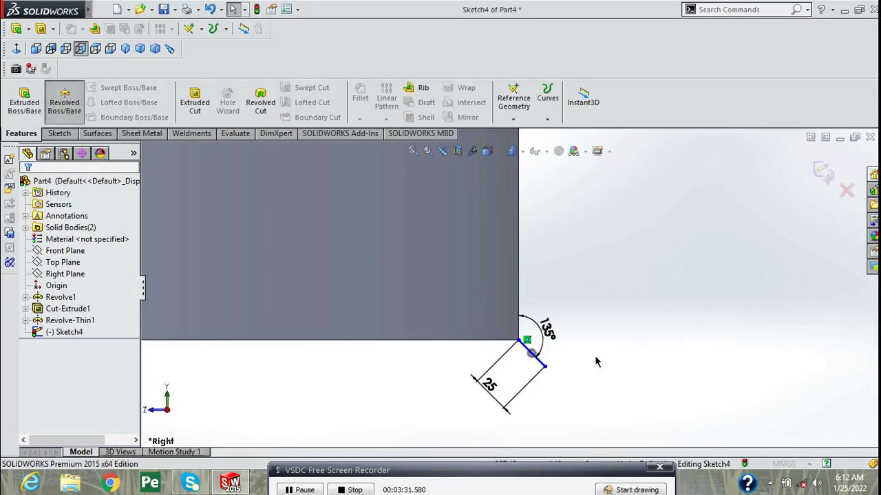
pyautogui.click(43, 189)
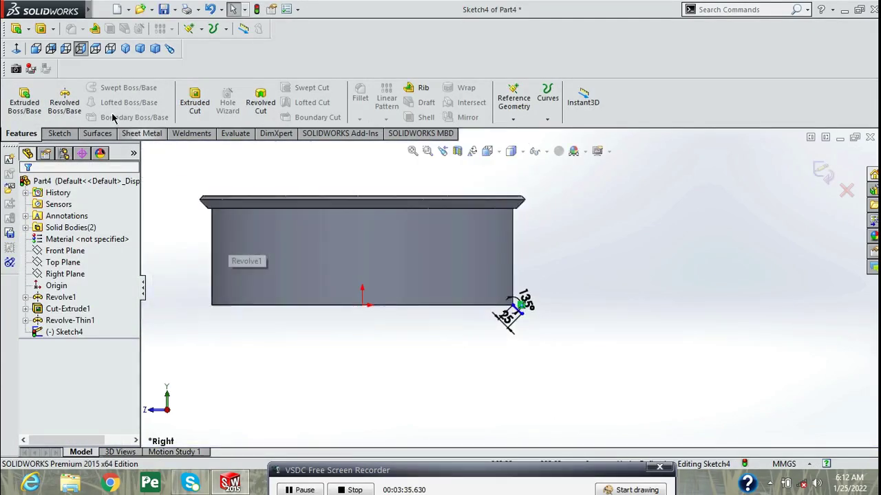
pyautogui.click(61, 134)
pyautogui.click(84, 88)
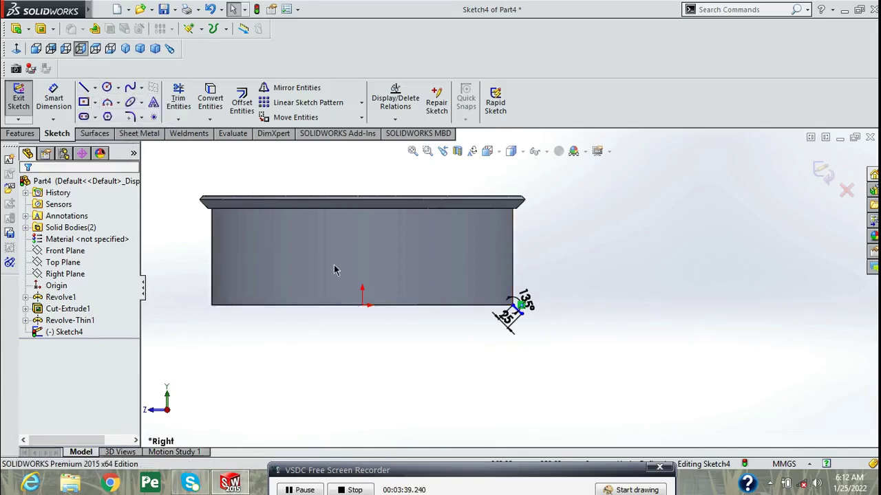
pyautogui.click(362, 305)
pyautogui.click(360, 184)
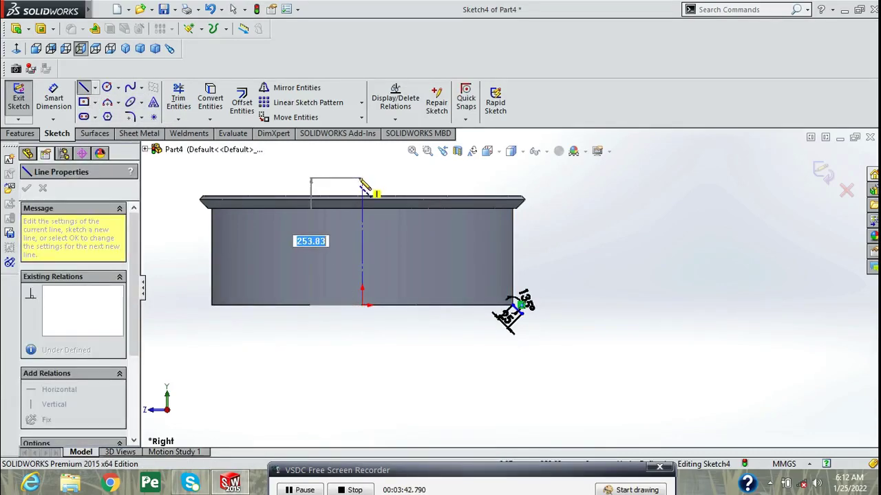
pyautogui.rightClick(360, 180)
pyautogui.click(425, 191)
# - Revolve the bottom line 360° as a 10 mm thin flange
pyautogui.click(21, 133)
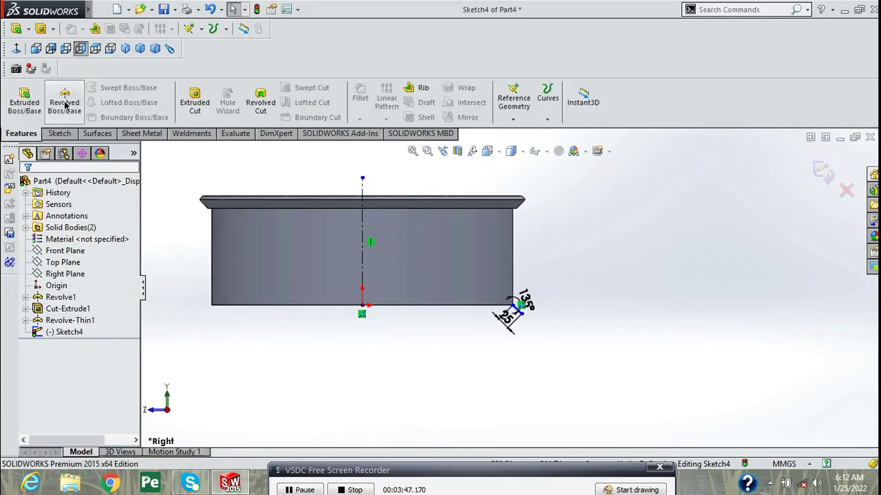
pyautogui.click(65, 105)
pyautogui.click(472, 244)
pyautogui.click(519, 242)
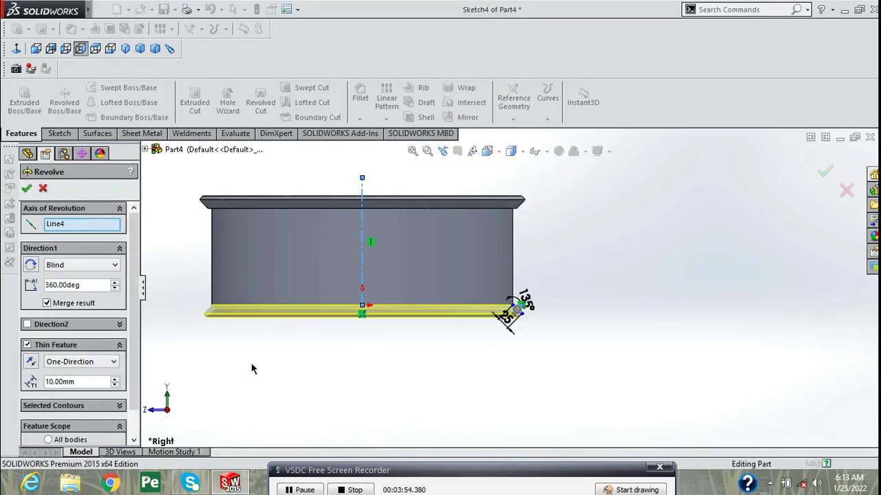
pyautogui.press('Return')
# - Add Plane1 via Reference Geometry, offset 200 mm from the Top Plane
pyautogui.click(513, 119)
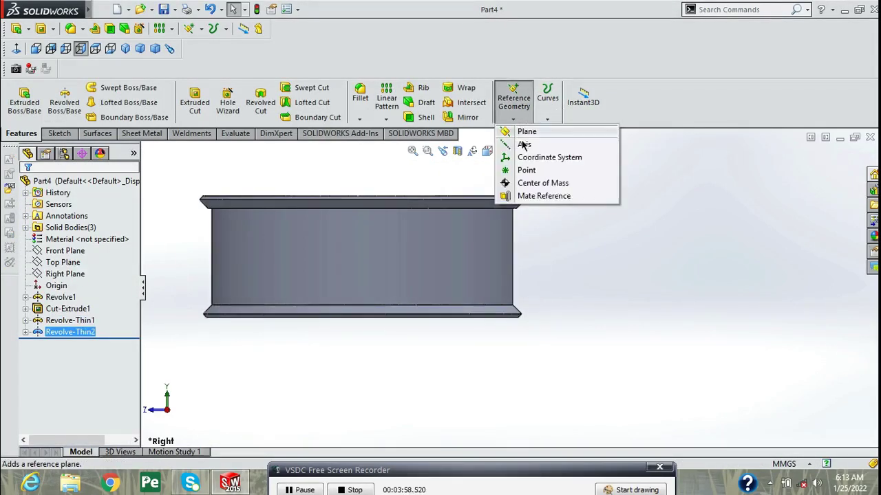
pyautogui.click(520, 133)
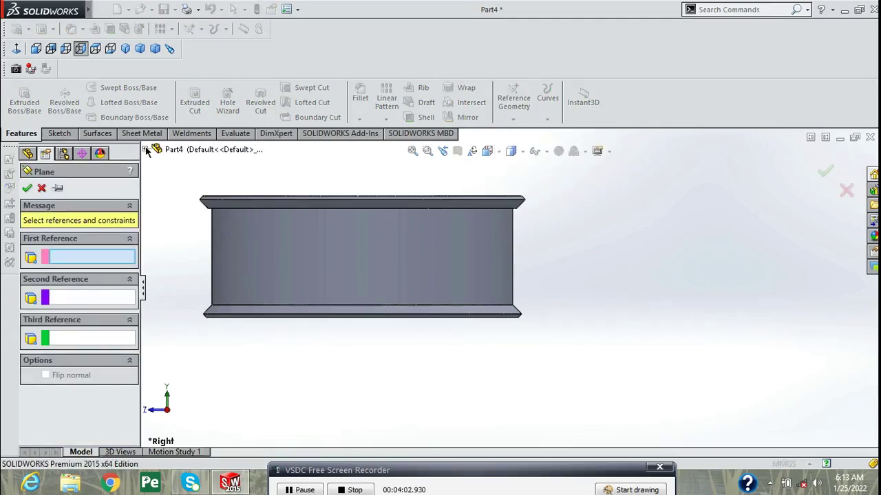
pyautogui.click(146, 150)
pyautogui.click(191, 231)
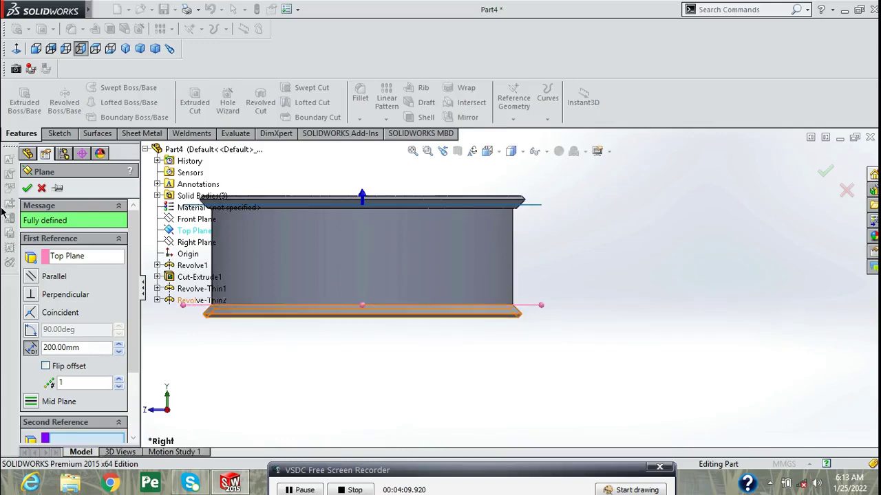
pyautogui.press('Return')
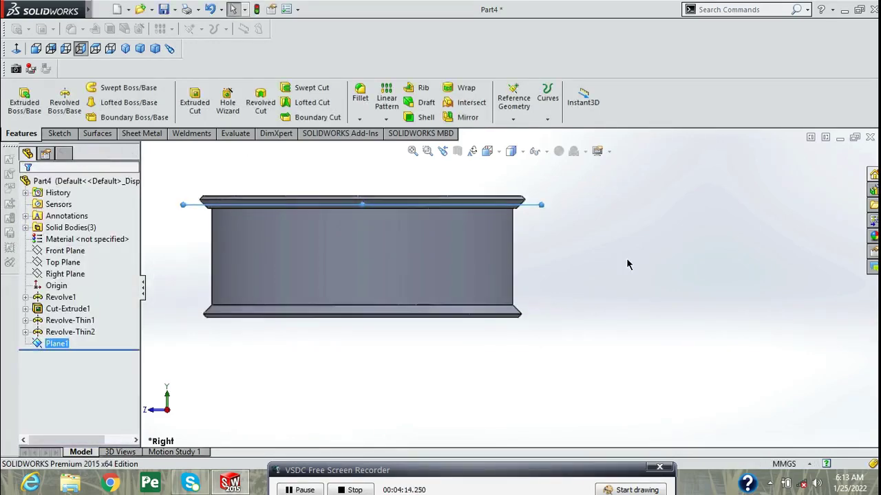
pyautogui.moveTo(626, 258)
pyautogui.mouseDown(button='middle')
pyautogui.moveTo(630, 371)
pyautogui.moveTo(524, 249)
pyautogui.mouseUp(button='middle')
# - Sketch on Plane1 a 500 mm diameter circle centred at the origin
pyautogui.rightClick(525, 249)
pyautogui.click(540, 207)
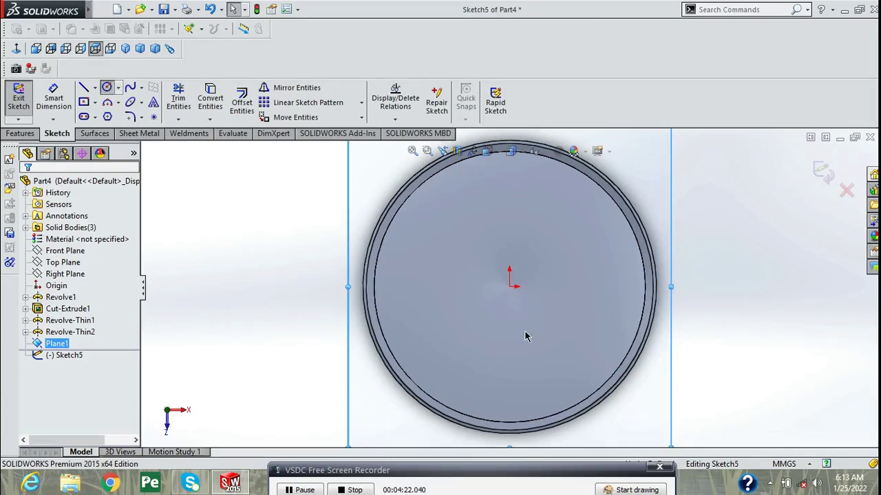
pyautogui.click(509, 286)
pyautogui.click(584, 361)
pyautogui.rightClick(587, 278)
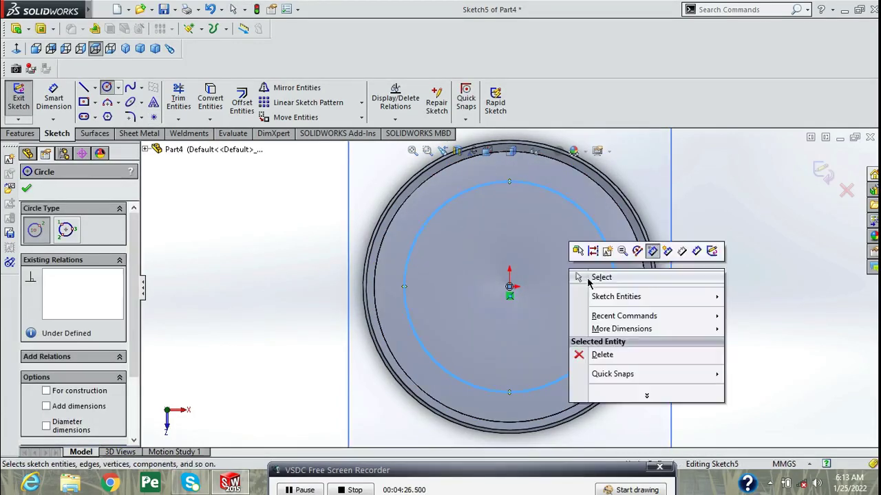
pyautogui.click(600, 277)
pyautogui.click(53, 100)
pyautogui.click(463, 194)
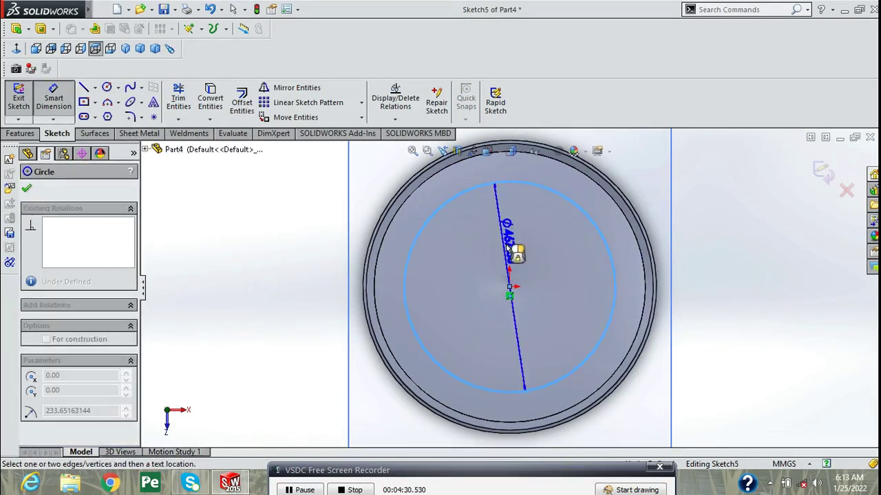
pyautogui.click(507, 247)
pyautogui.write('5')
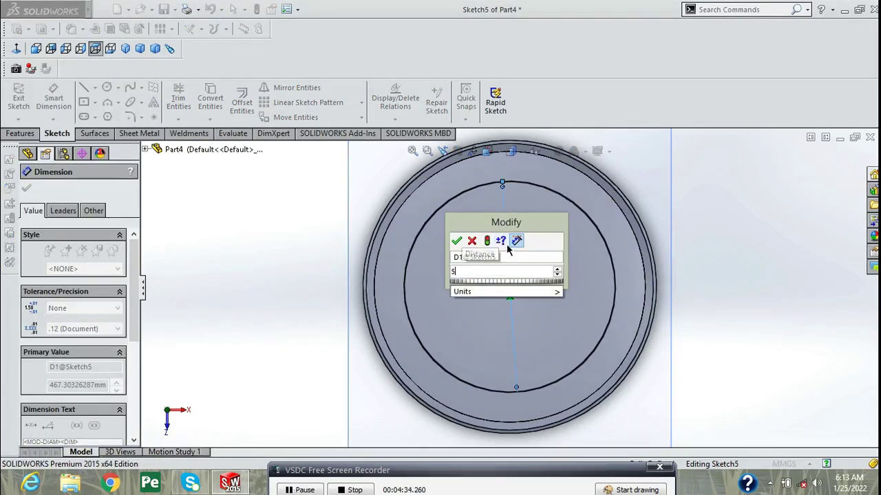
pyautogui.write('00')
pyautogui.press('Return')
pyautogui.click(53, 100)
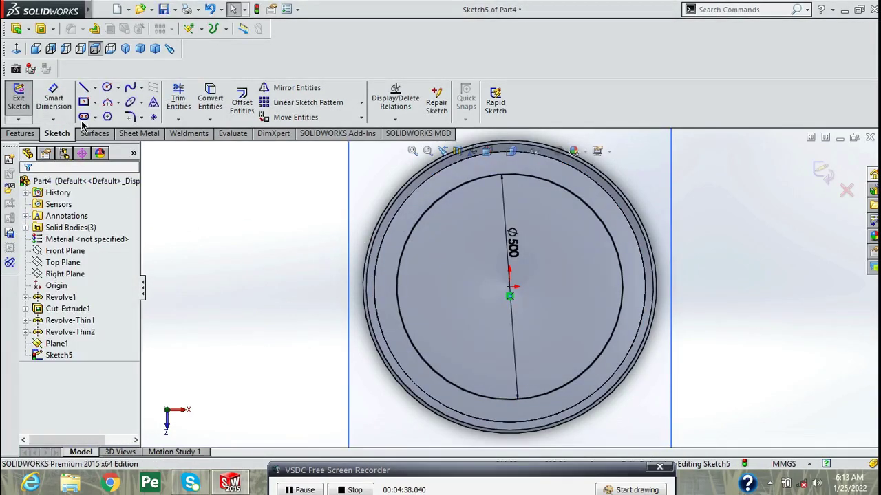
# - Add a concentric 200 mm diameter circle at the sketch origin
pyautogui.click(107, 87)
pyautogui.click(509, 296)
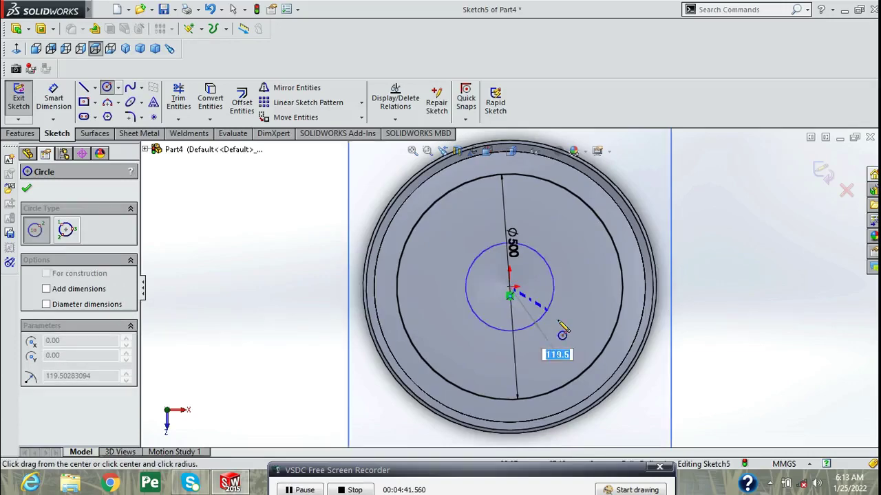
pyautogui.rightClick(599, 273)
pyautogui.click(610, 274)
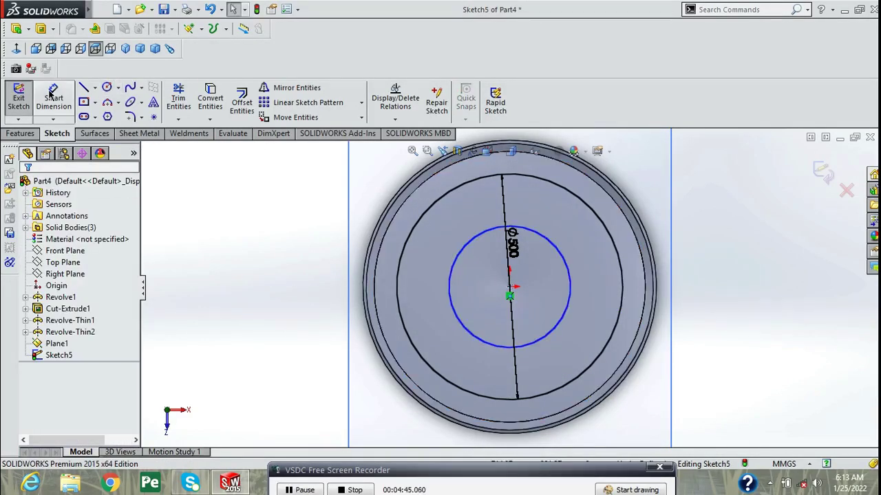
pyautogui.click(458, 249)
pyautogui.click(462, 248)
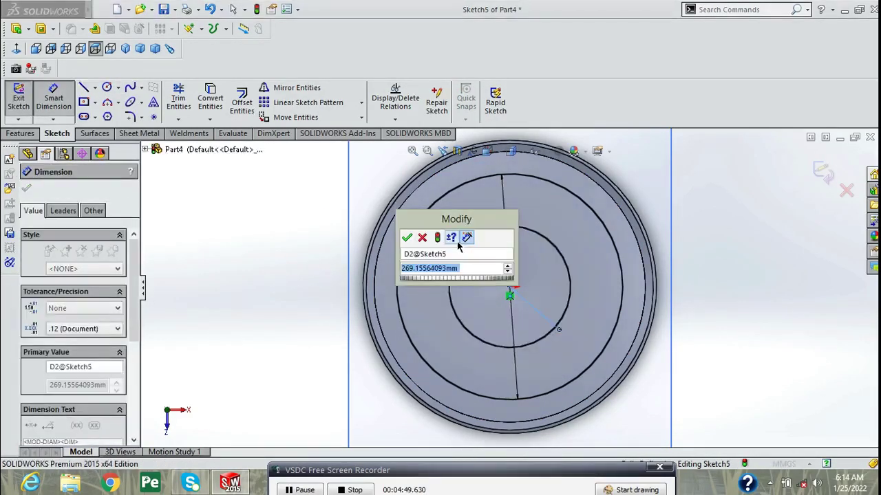
pyautogui.write('200')
pyautogui.press('Return')
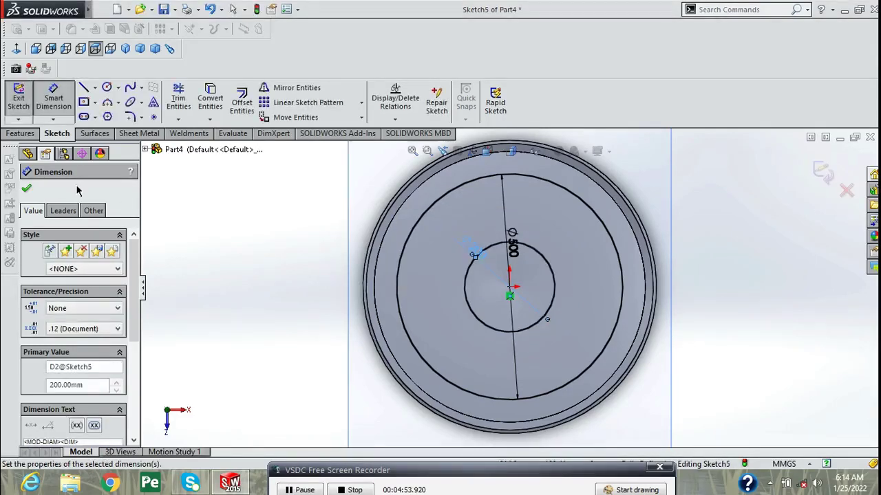
pyautogui.click(26, 187)
pyautogui.click(94, 87)
# - Draw a vertical centreline from the origin up to the top of the outer circle
pyautogui.click(114, 114)
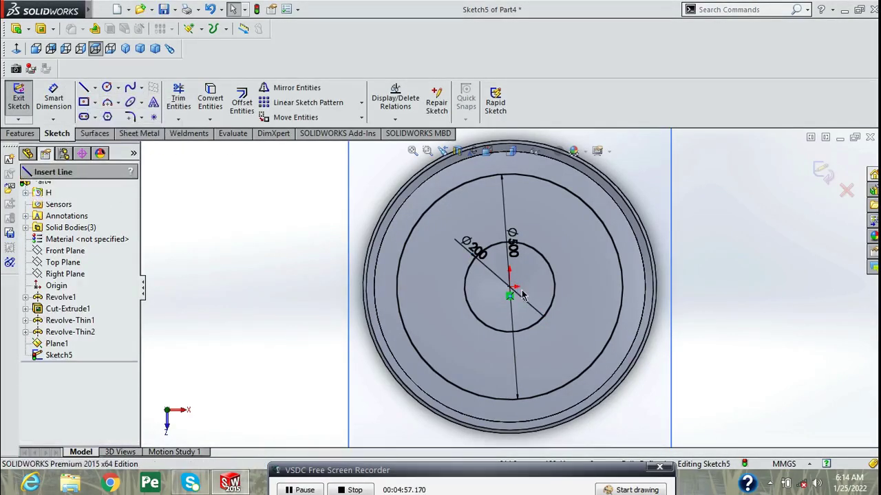
pyautogui.click(509, 287)
pyautogui.scroll(2, 520, 191)
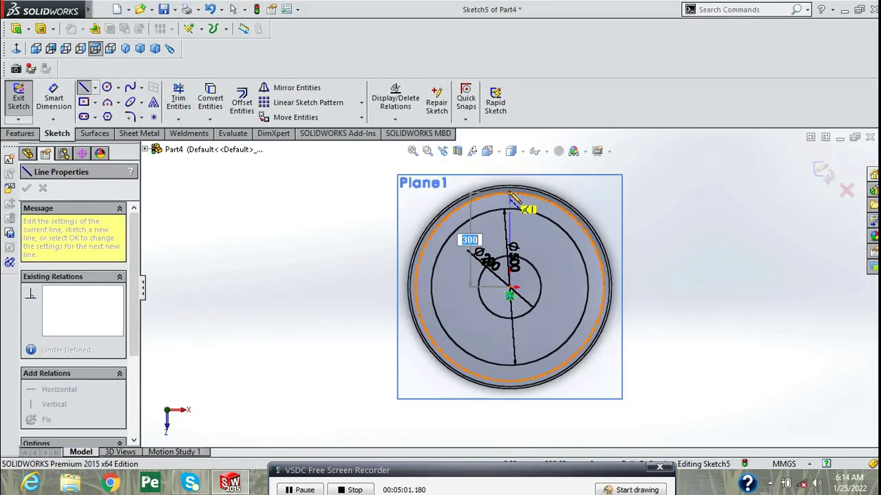
pyautogui.click(509, 186)
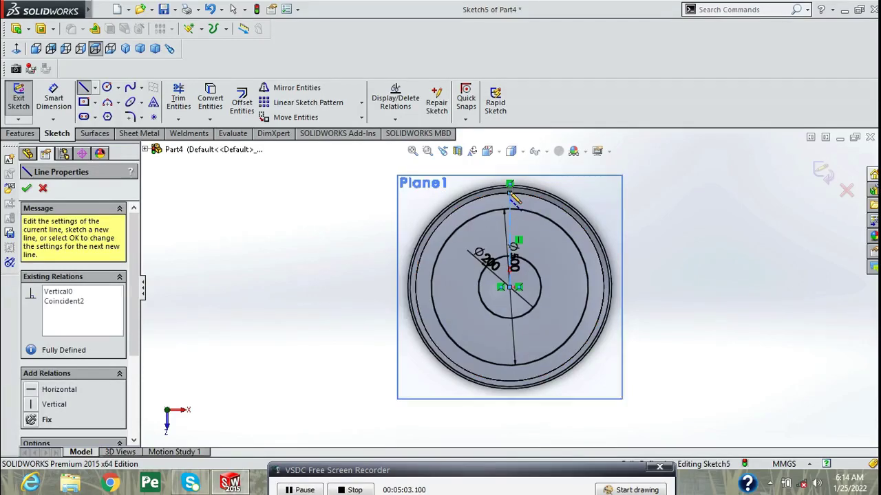
pyautogui.rightClick(590, 206)
pyautogui.click(601, 207)
pyautogui.scroll(-2, 526, 260)
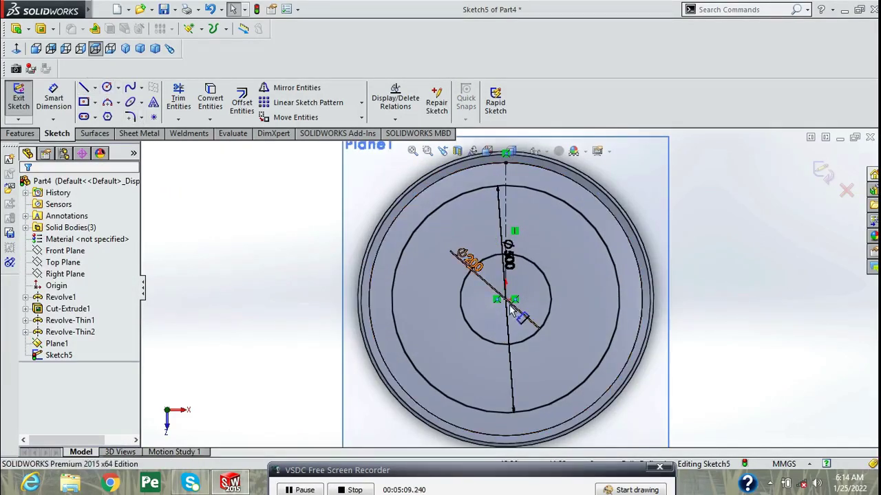
# - Draw two lines from the centre to the outer circle, one right and one left of top
pyautogui.click(84, 88)
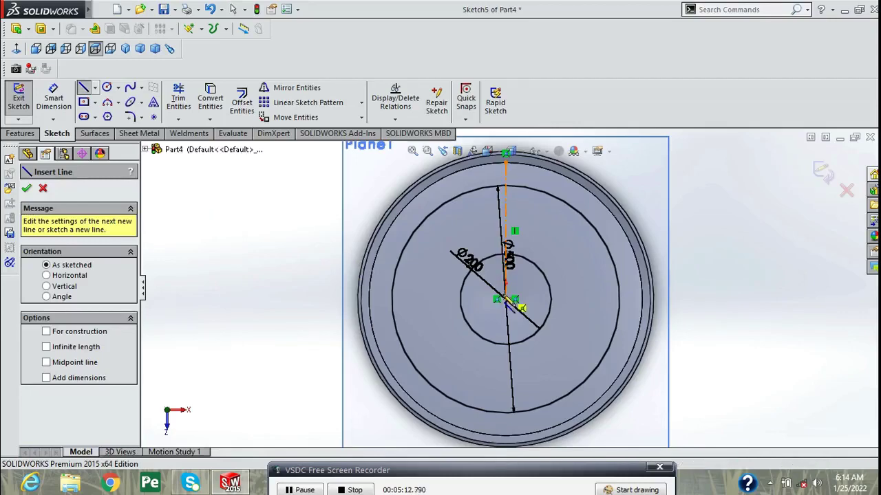
pyautogui.click(509, 300)
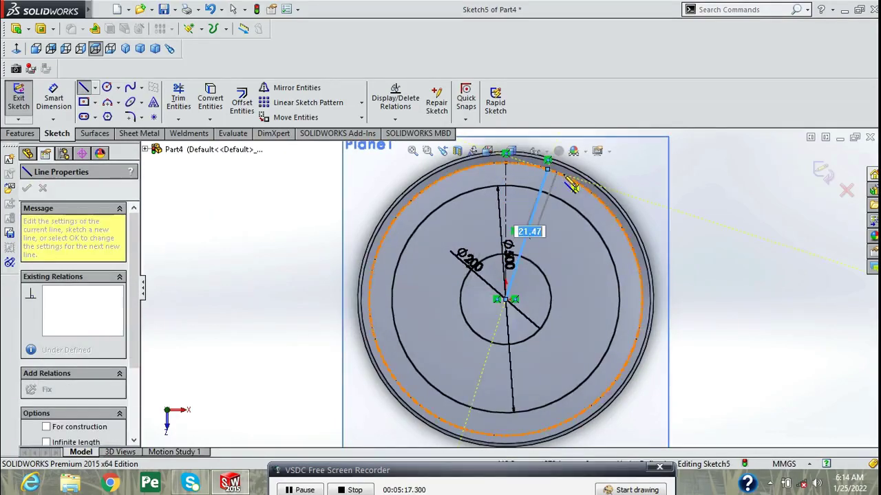
pyautogui.doubleClick(571, 184)
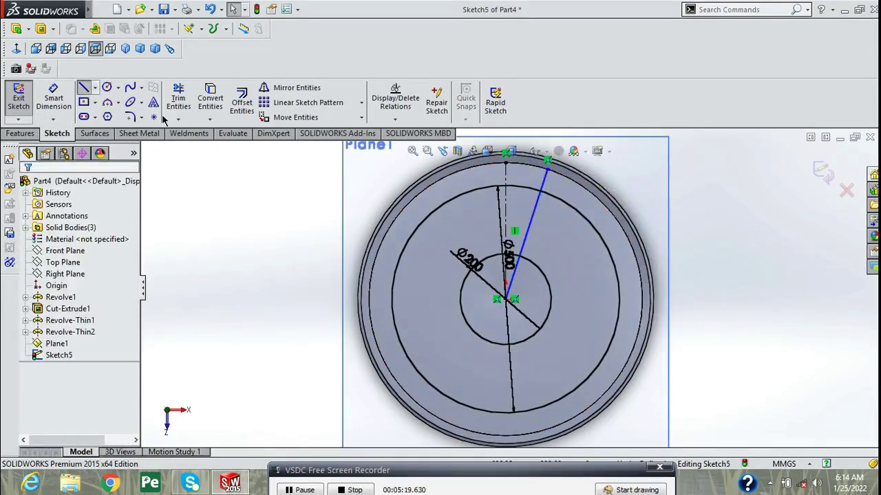
pyautogui.click(507, 300)
pyautogui.doubleClick(465, 161)
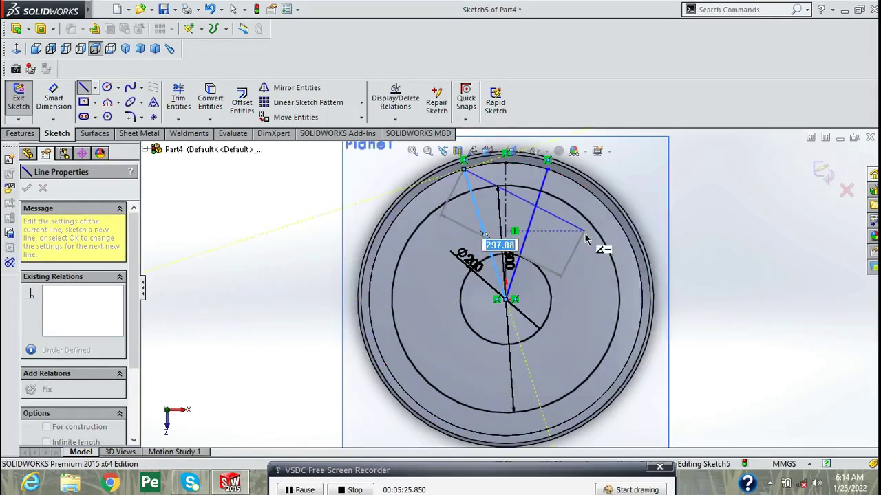
pyautogui.press('Escape')
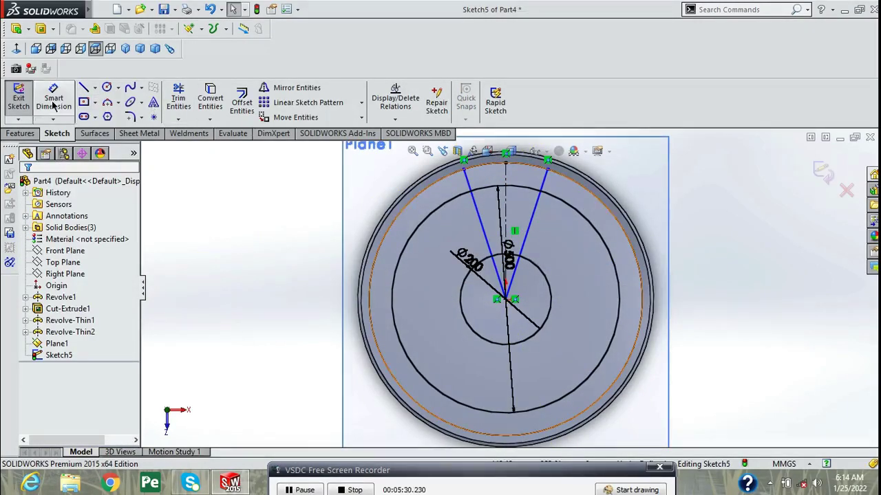
# - Dimension each line at 25° from the centreline
pyautogui.click(54, 103)
pyautogui.click(507, 213)
pyautogui.click(529, 220)
pyautogui.click(522, 216)
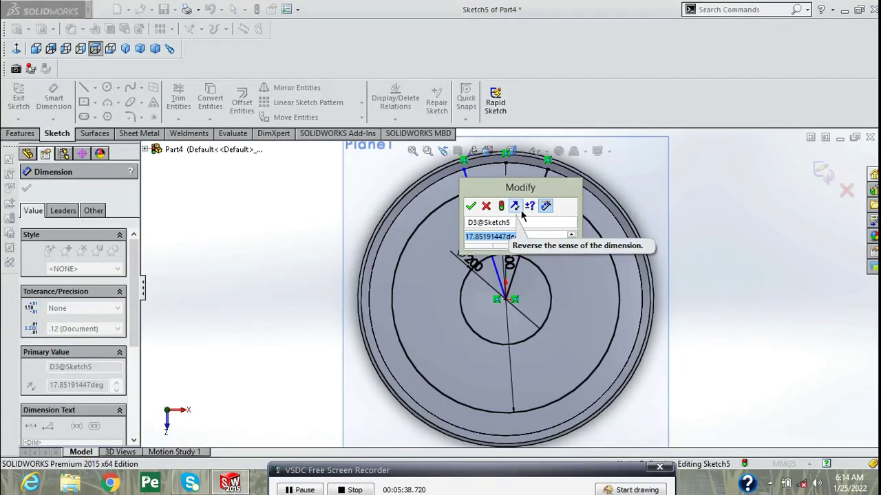
pyautogui.write('25')
pyautogui.press('Return')
pyautogui.scroll(-3, 525, 186)
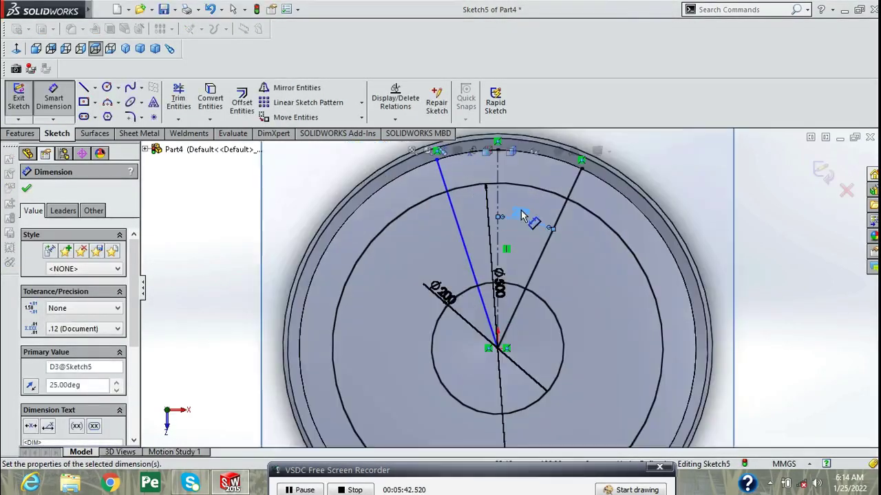
pyautogui.click(448, 247)
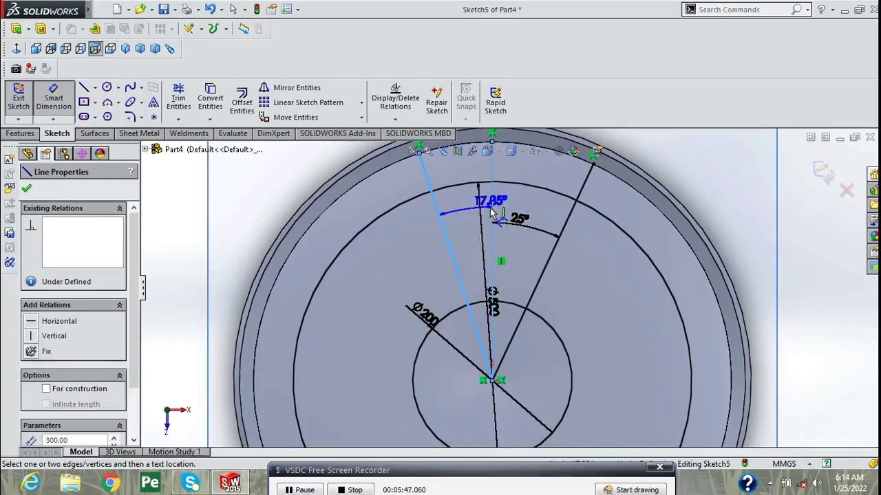
pyautogui.click(481, 215)
pyautogui.write('25')
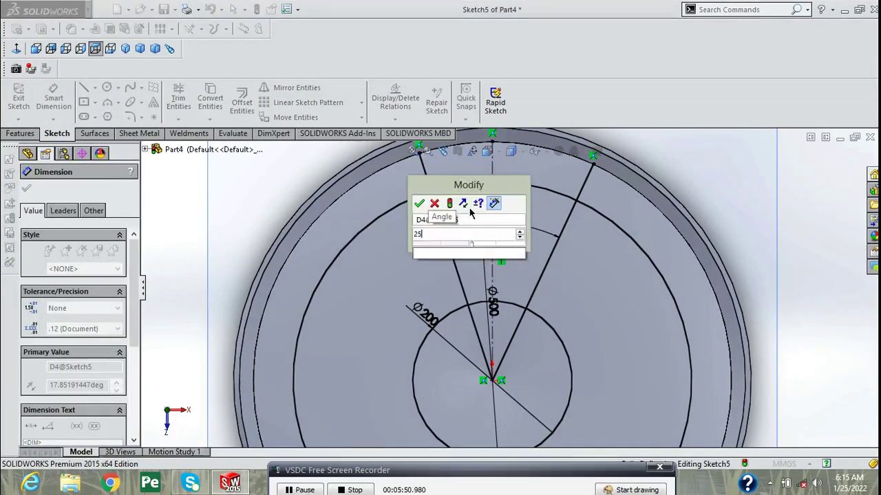
pyautogui.press('Return')
pyautogui.press('Escape')
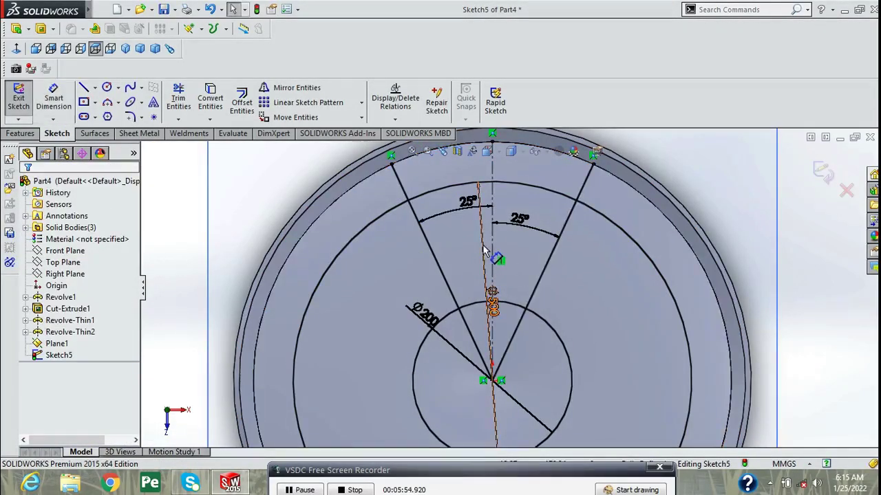
pyautogui.scroll(3, 483, 248)
# - Draw an arc linking the right and left angled lines near the centre
pyautogui.click(107, 104)
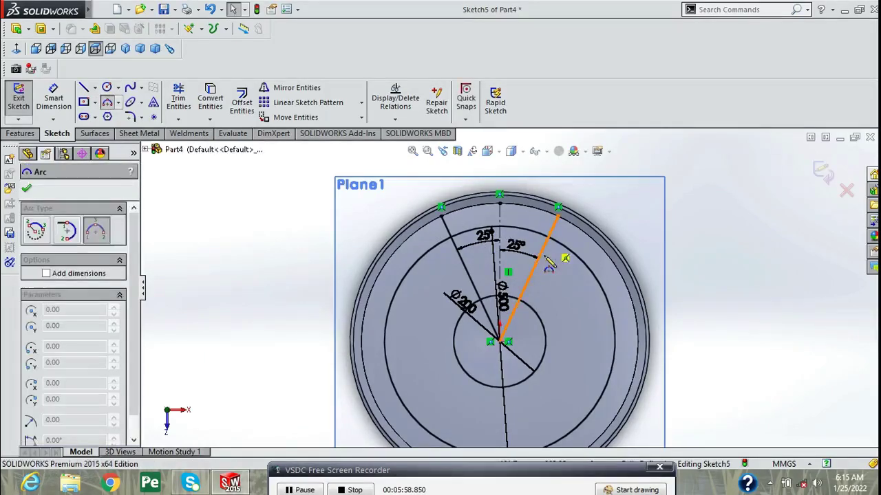
pyautogui.click(527, 278)
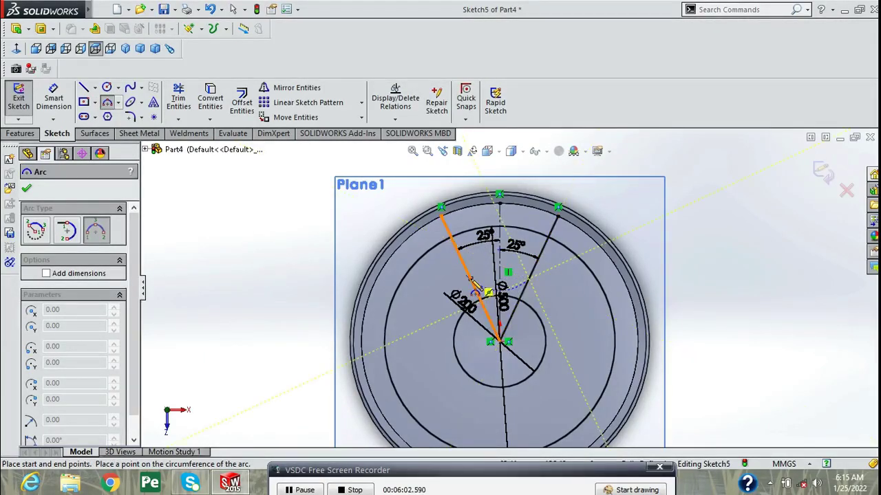
pyautogui.click(504, 300)
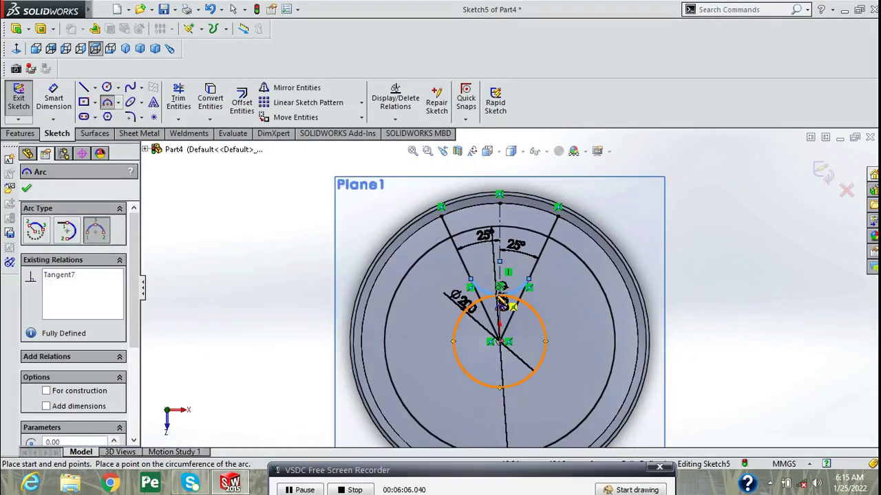
pyautogui.rightClick(496, 292)
pyautogui.click(521, 301)
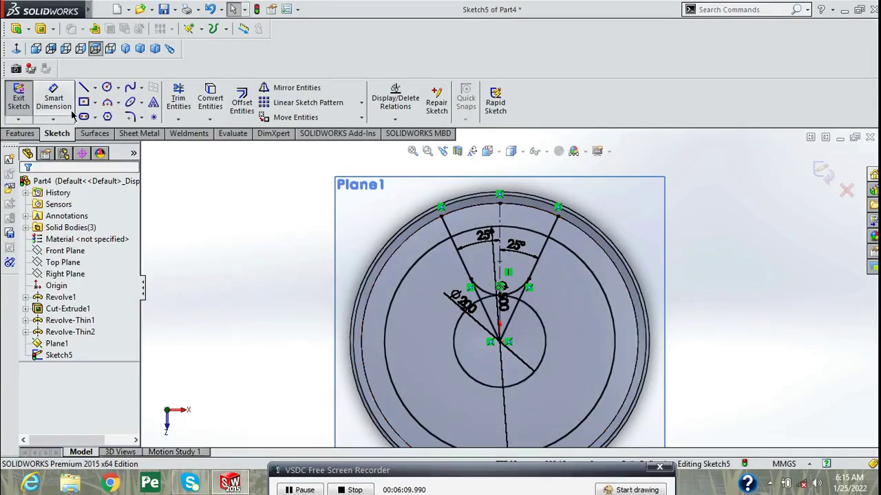
# - Power-trim the leftover line stubs into a wedge-shaped window outline
pyautogui.click(182, 94)
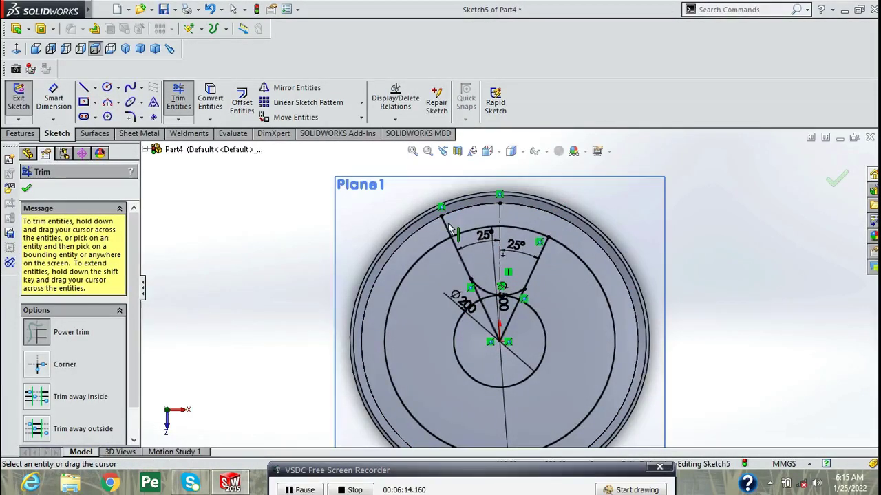
pyautogui.moveTo(448, 227)
pyautogui.mouseDown()
pyautogui.moveTo(417, 236)
pyautogui.moveTo(505, 335)
pyautogui.moveTo(518, 326)
pyautogui.mouseUp()
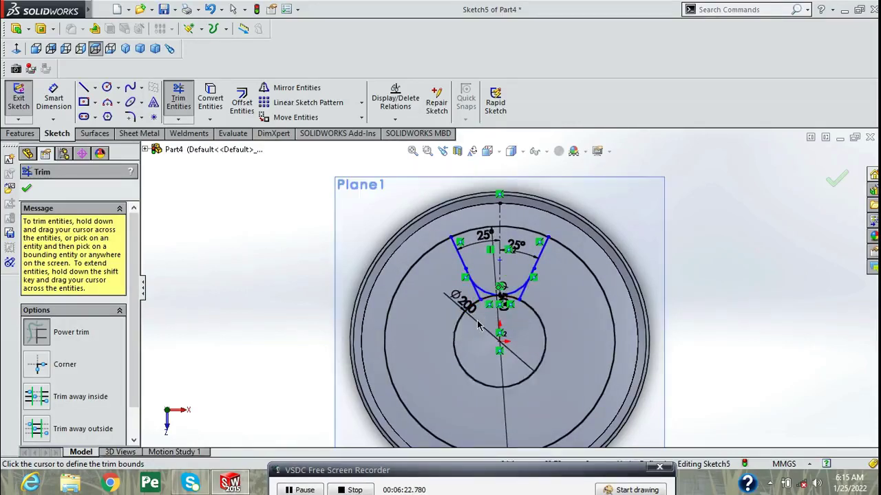
pyautogui.scroll(-3, 526, 301)
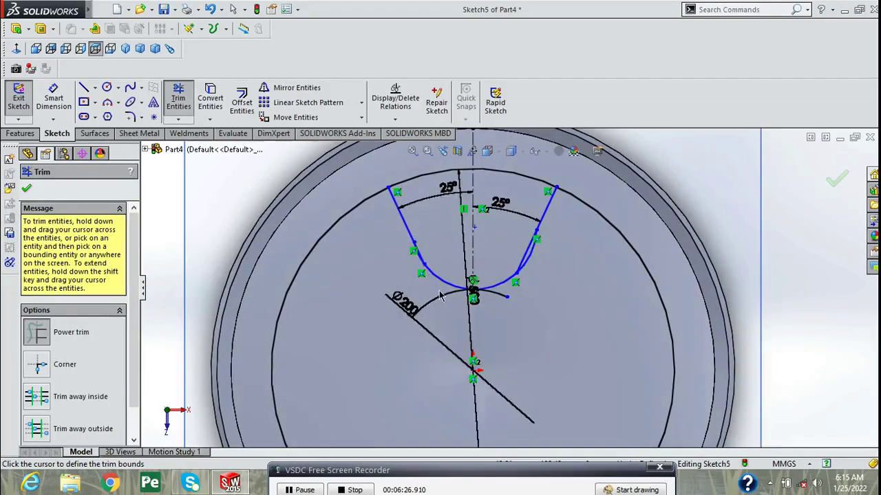
pyautogui.scroll(-2, 532, 276)
pyautogui.moveTo(545, 267); pyautogui.dragTo(366, 266)
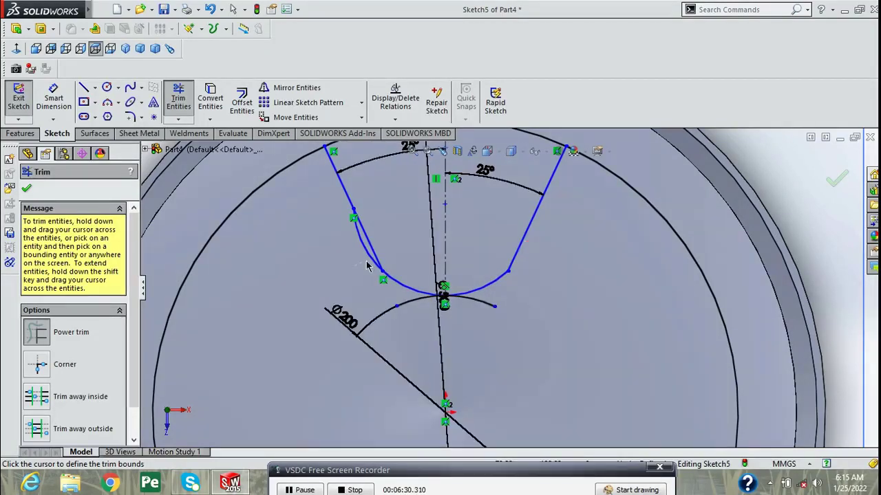
# - Extrude-cut the wedge window region from Sketch5 Through All in both directions
pyautogui.click(27, 189)
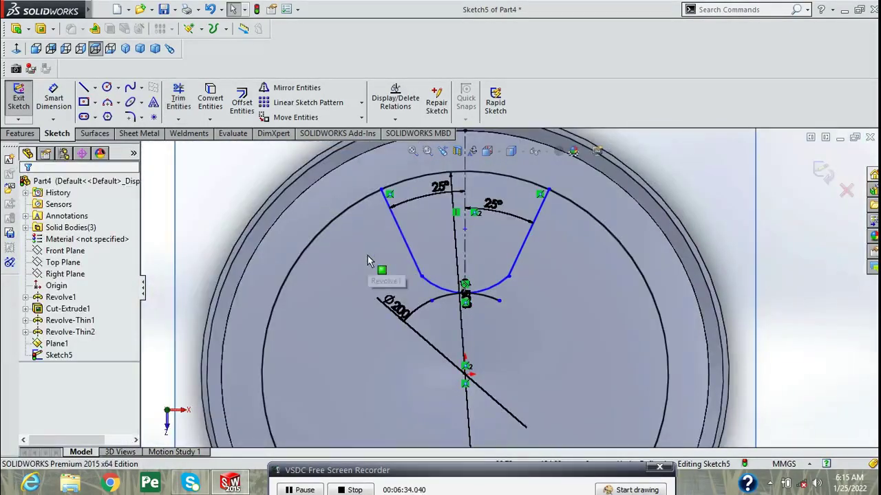
pyautogui.click(34, 135)
pyautogui.click(194, 102)
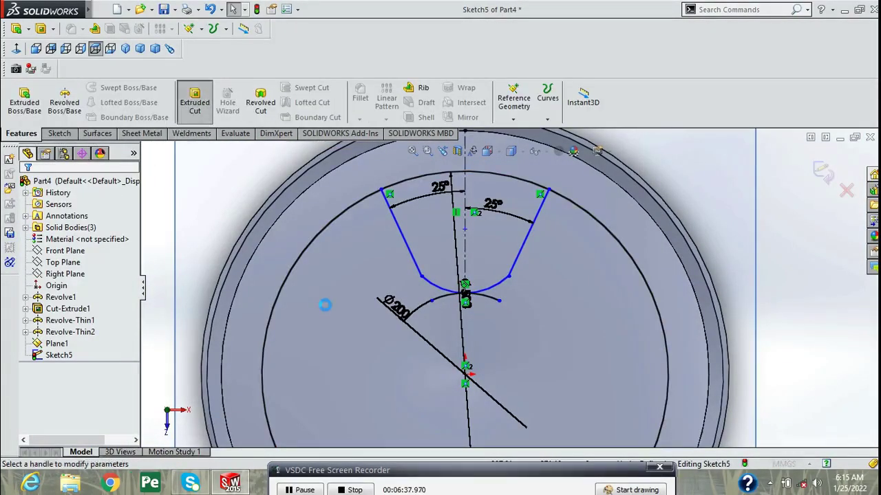
pyautogui.click(422, 233)
pyautogui.click(117, 265)
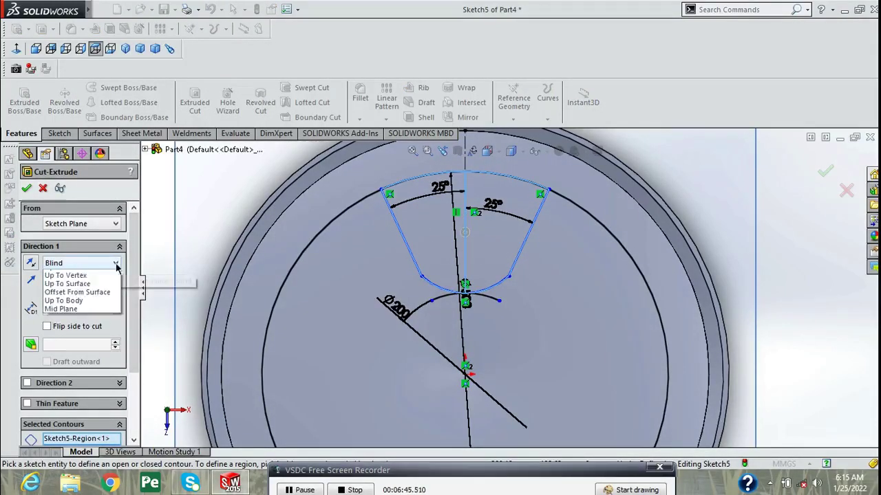
pyautogui.click(112, 292)
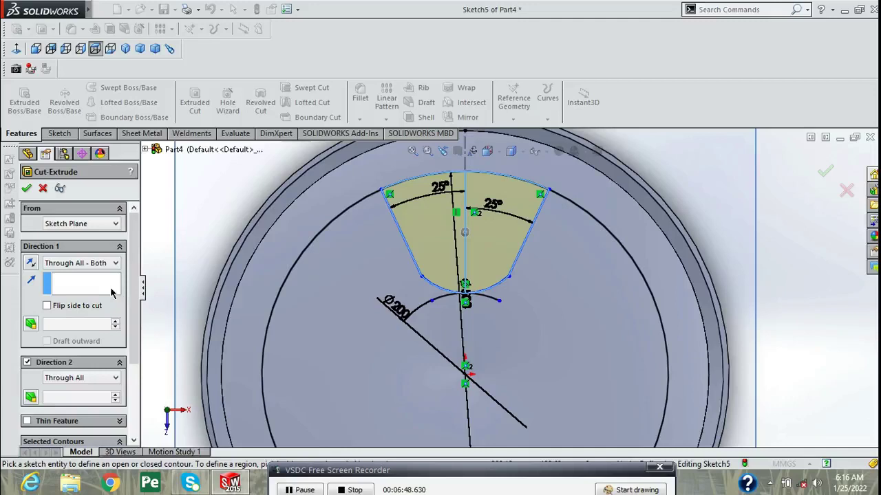
pyautogui.click(27, 188)
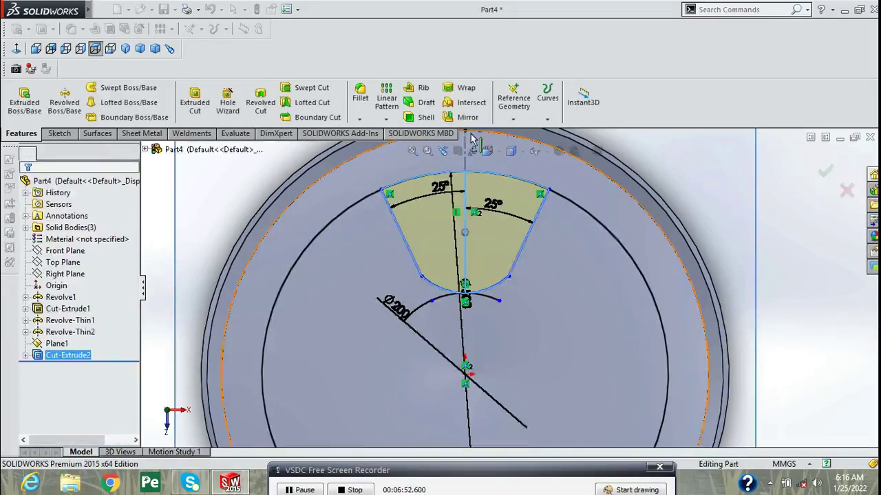
pyautogui.click(513, 114)
# - Create Axis1 through the wheel centre using the Front and Right Planes
pyautogui.click(530, 143)
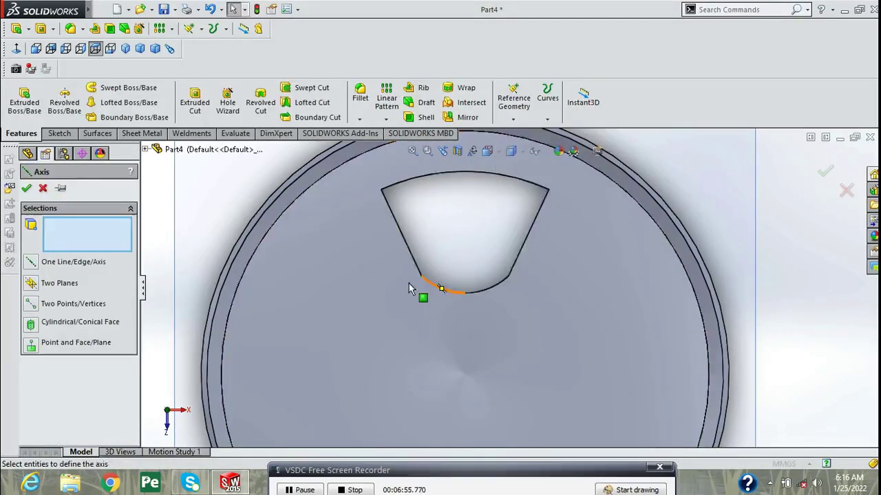
pyautogui.click(145, 149)
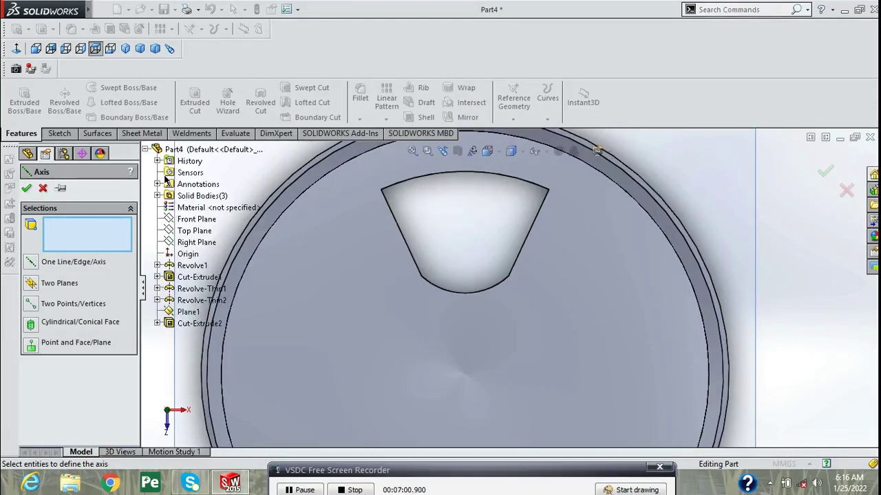
pyautogui.click(184, 244)
pyautogui.press('Return')
pyautogui.press('f')
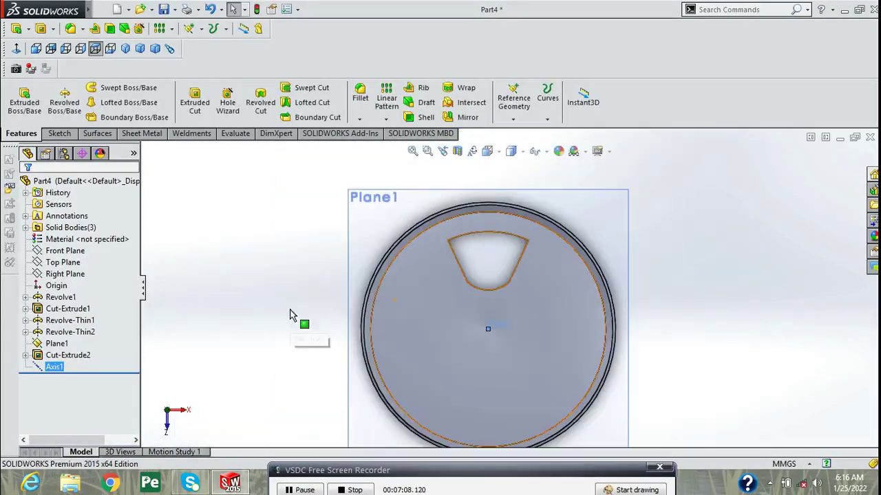
# - Circular-pattern Cut-Extrude2 about Axis1 as 4 instances over 360°
pyautogui.click(385, 118)
pyautogui.click(413, 145)
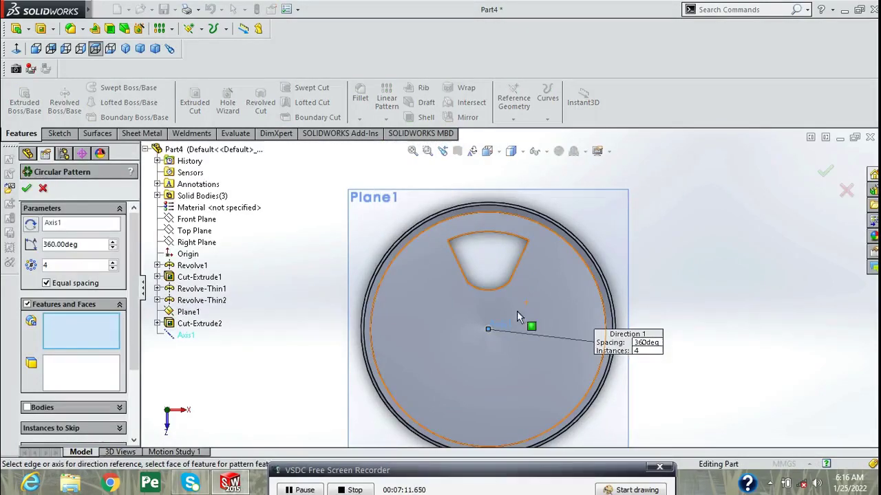
pyautogui.click(206, 323)
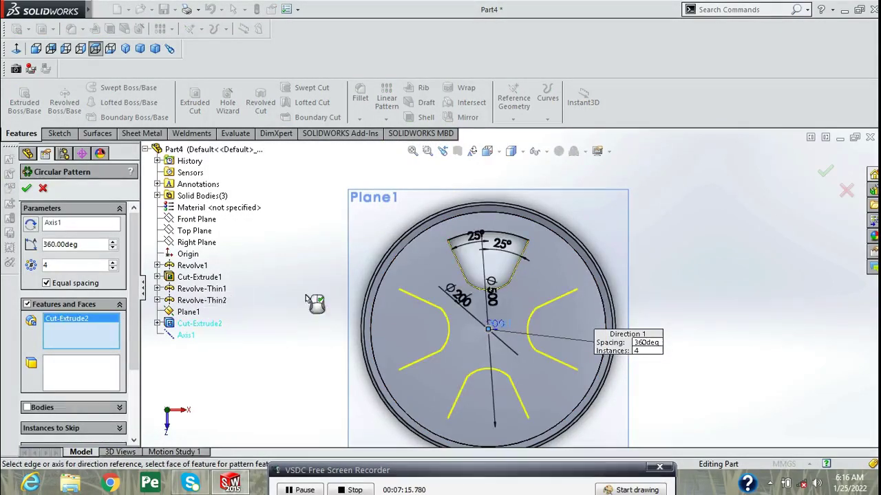
pyautogui.click(26, 188)
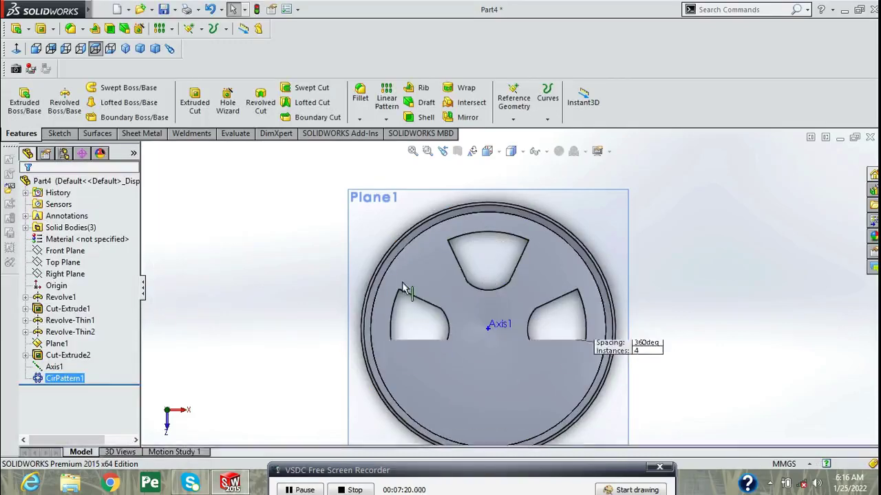
pyautogui.scroll(-2, 590, 348)
pyautogui.scroll(3, 445, 280)
# - Start a sketch on Plane1 and draw two concentric circles at the origin
pyautogui.scroll(2, 446, 280)
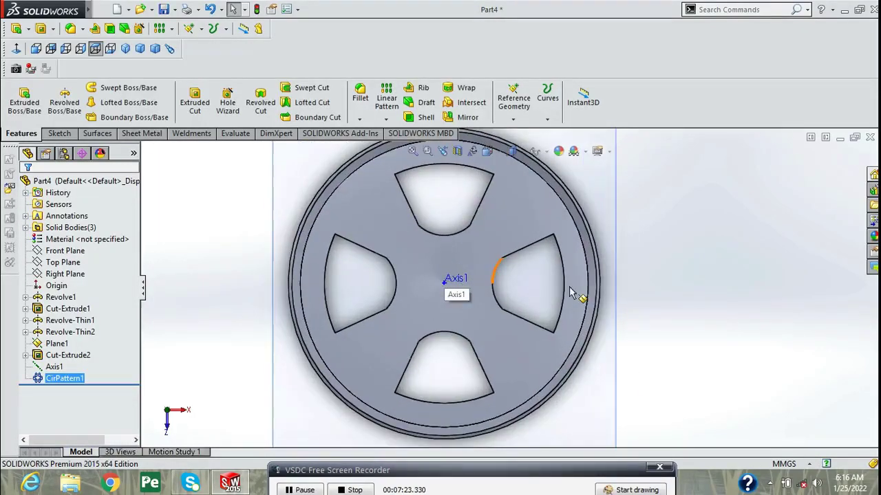
pyautogui.rightClick(605, 366)
pyautogui.click(619, 275)
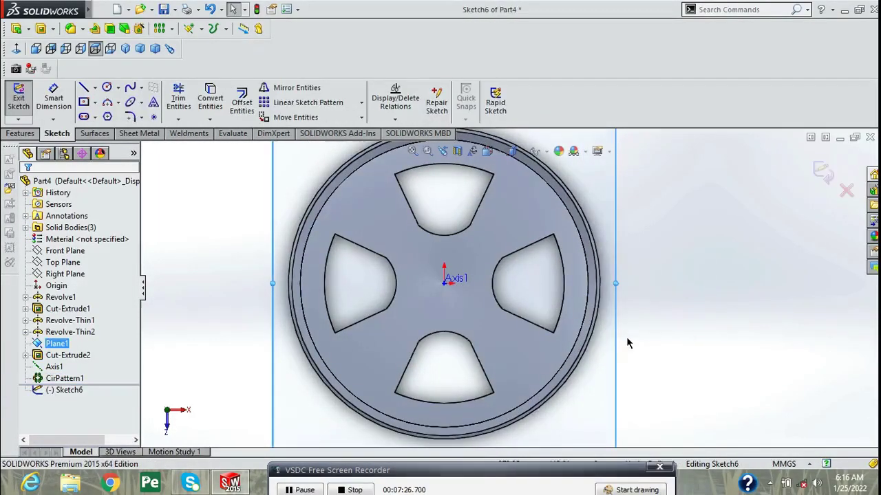
pyautogui.click(107, 88)
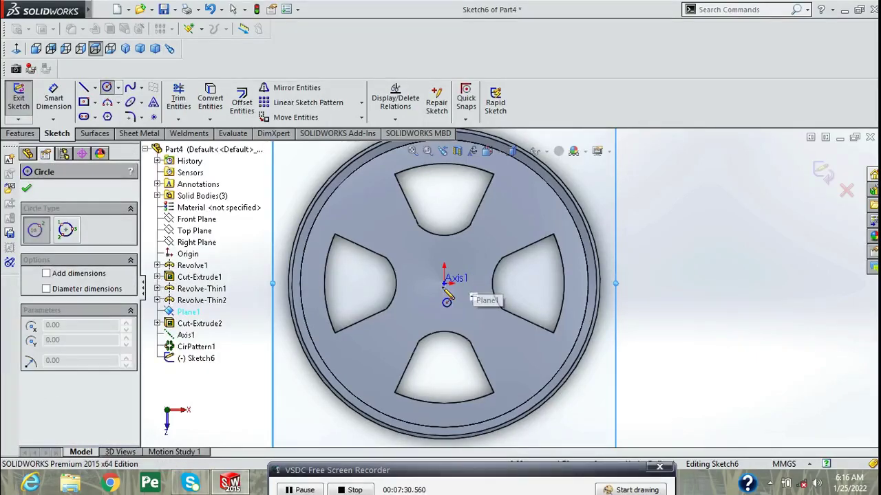
pyautogui.click(446, 282)
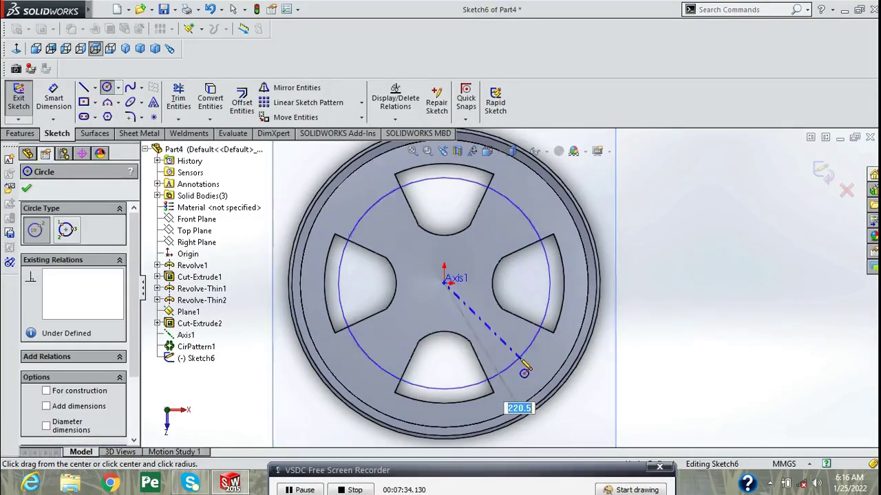
pyautogui.click(521, 363)
pyautogui.click(445, 283)
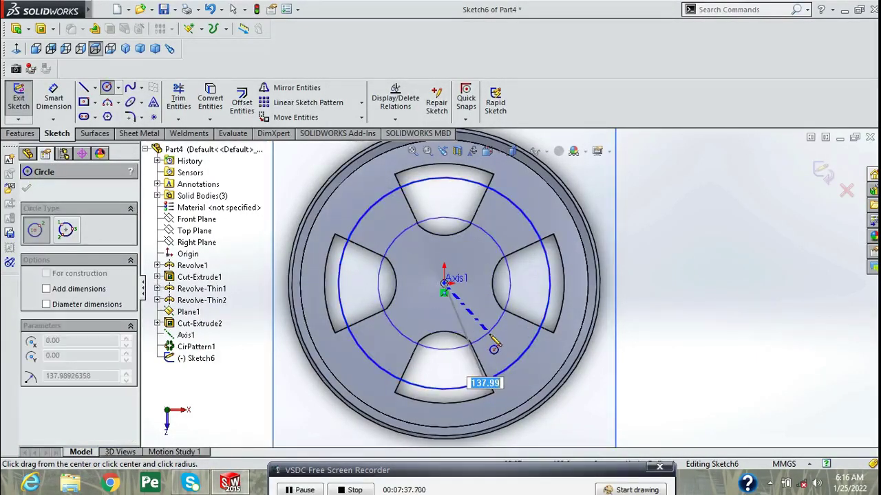
pyautogui.click(492, 331)
# - Dimension the outer circle to 500 mm and the inner circle to 160 mm diameter
pyautogui.click(26, 189)
pyautogui.click(53, 96)
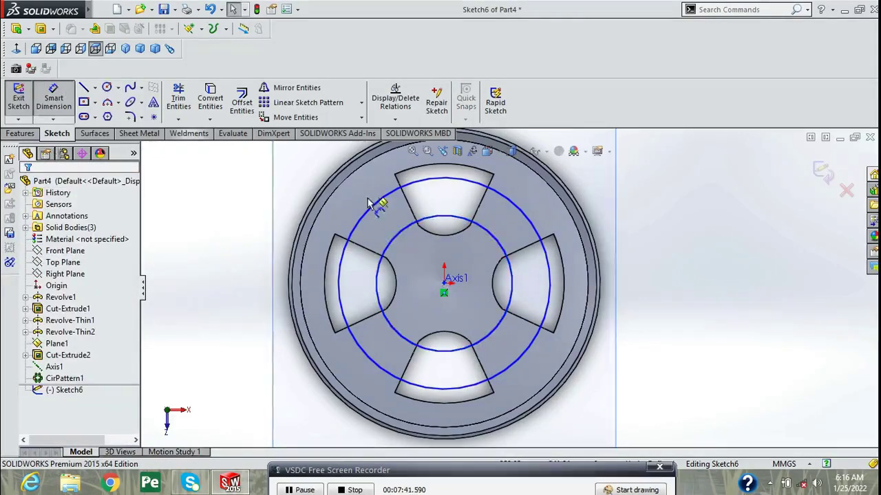
pyautogui.click(517, 208)
pyautogui.click(528, 200)
pyautogui.write('500')
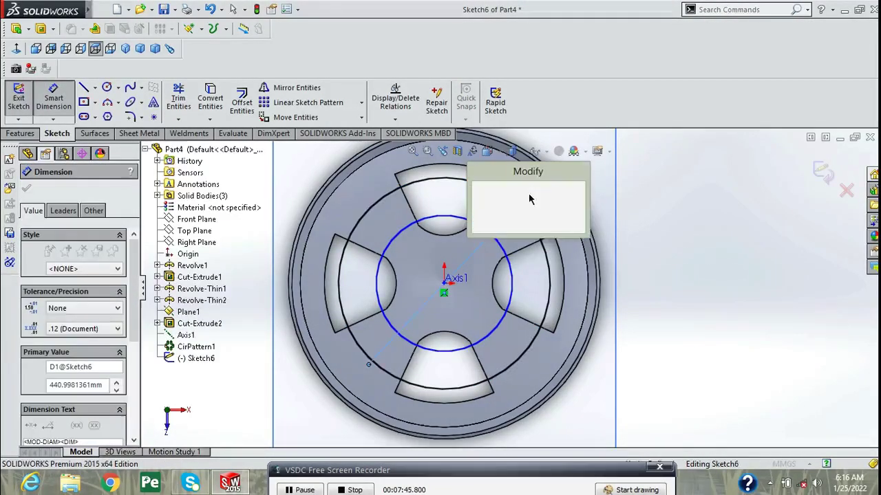
pyautogui.press('Return')
pyautogui.click(503, 324)
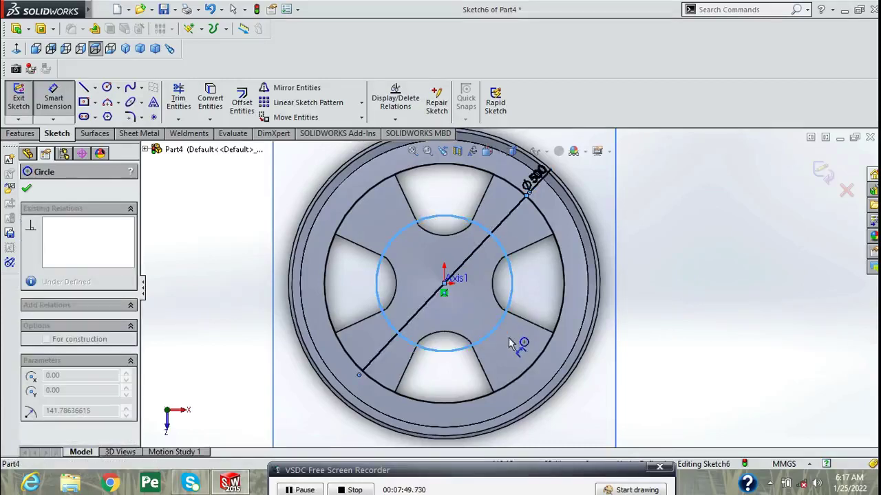
pyautogui.click(514, 348)
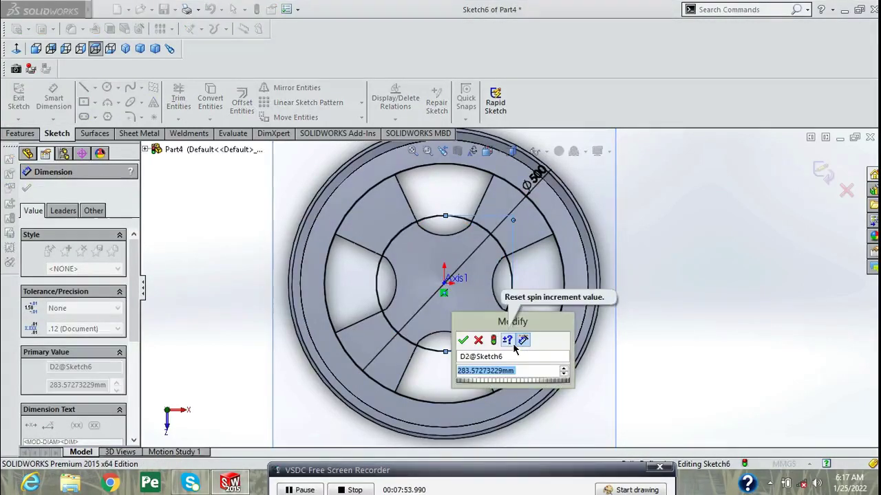
pyautogui.write('160')
pyautogui.press('Return')
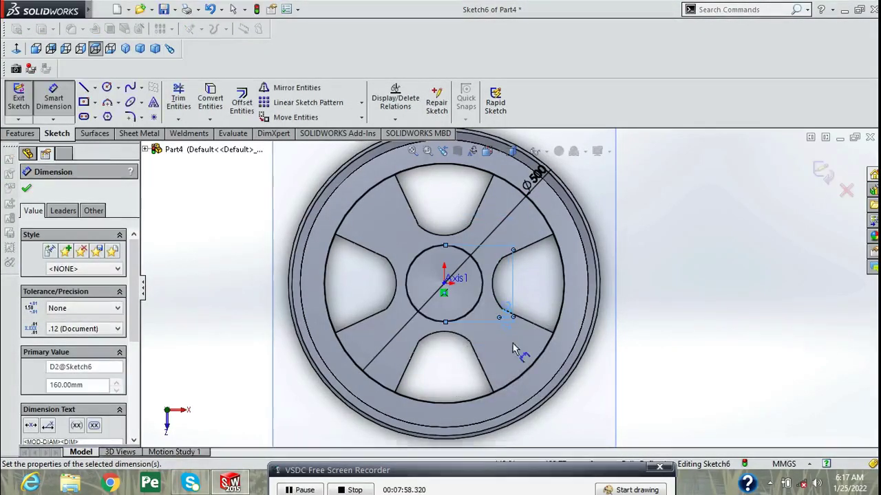
pyautogui.click(27, 191)
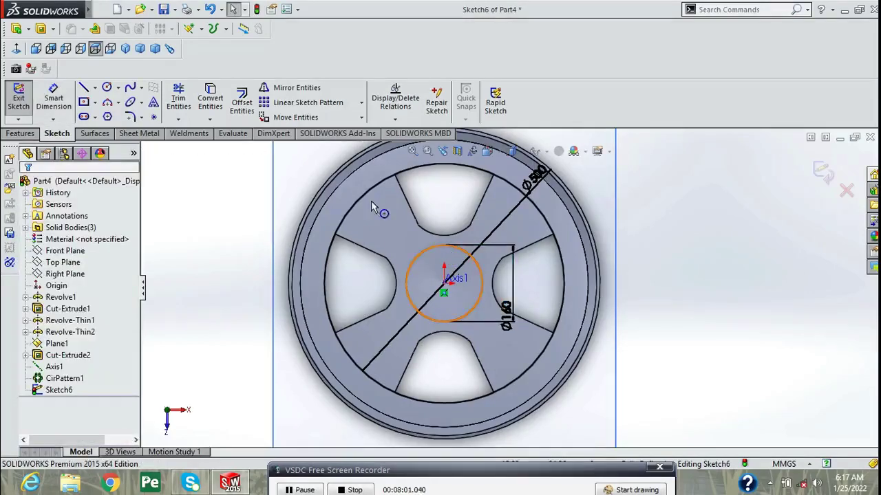
pyautogui.click(94, 88)
# - Draw a vertical centreline from the wheel centre to the top of the rim
pyautogui.click(117, 115)
pyautogui.scroll(2, 486, 276)
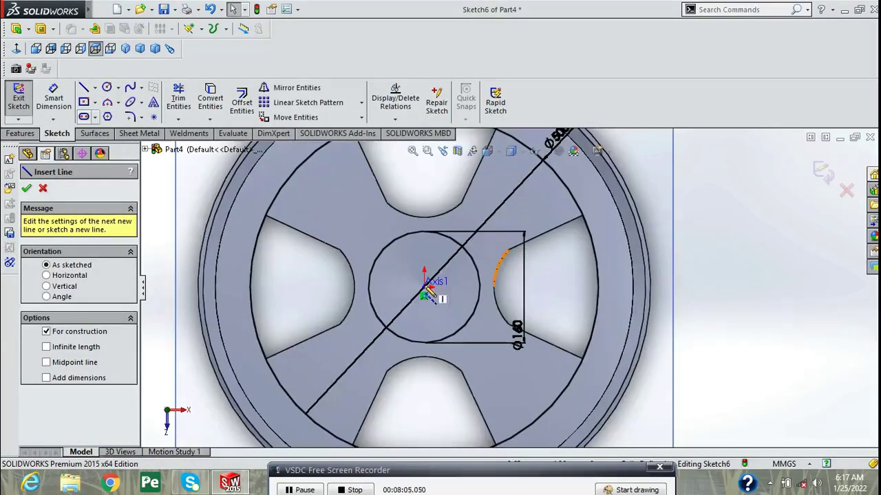
pyautogui.click(424, 275)
pyautogui.scroll(-2, 424, 279)
pyautogui.scroll(-2, 424, 282)
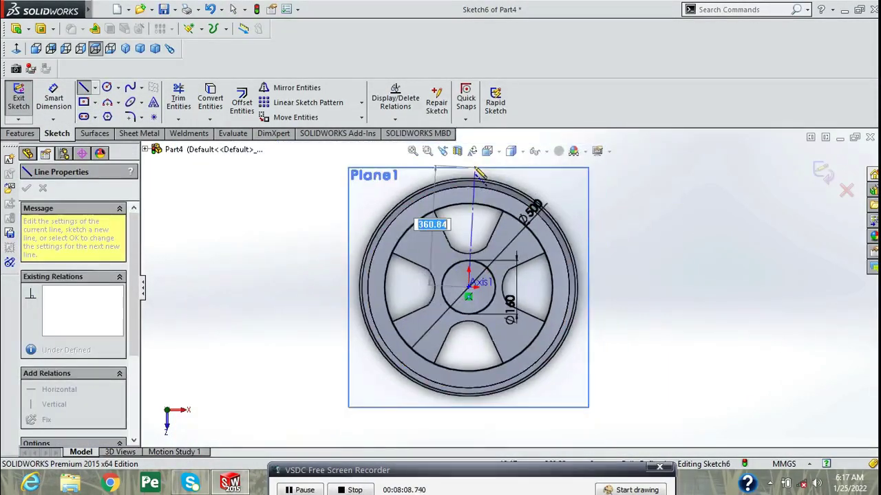
pyautogui.click(468, 187)
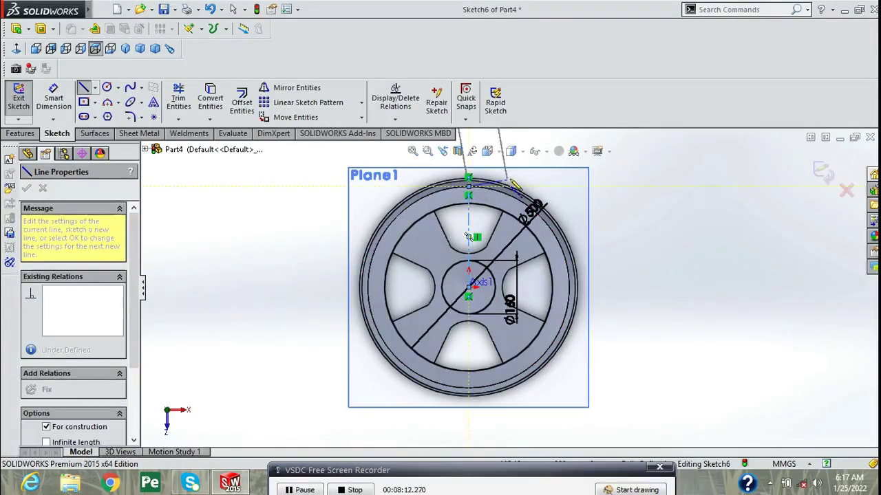
pyautogui.rightClick(509, 152)
pyautogui.click(540, 187)
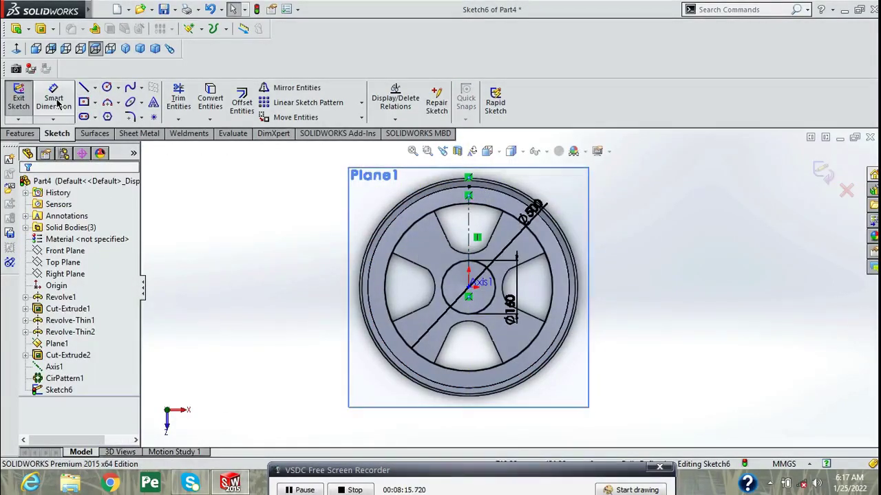
# - Draw a radial line from the wheel centre to the rim at upper right
pyautogui.click(83, 89)
pyautogui.click(469, 287)
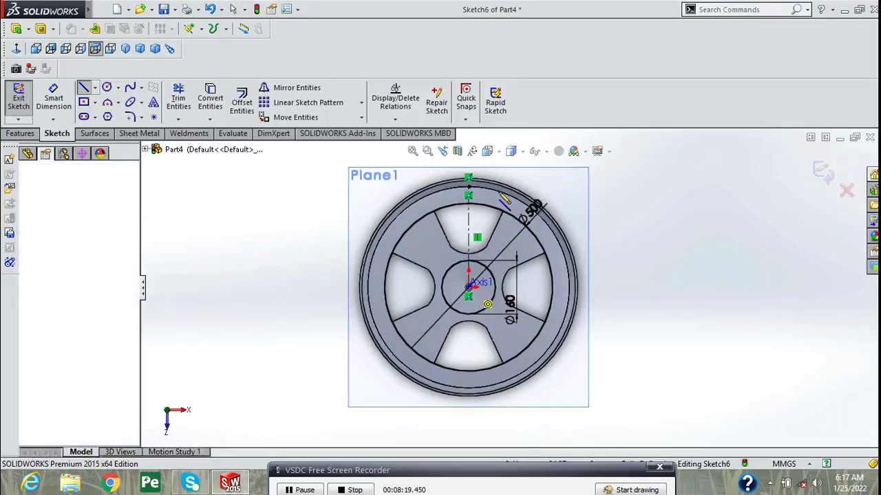
pyautogui.click(501, 183)
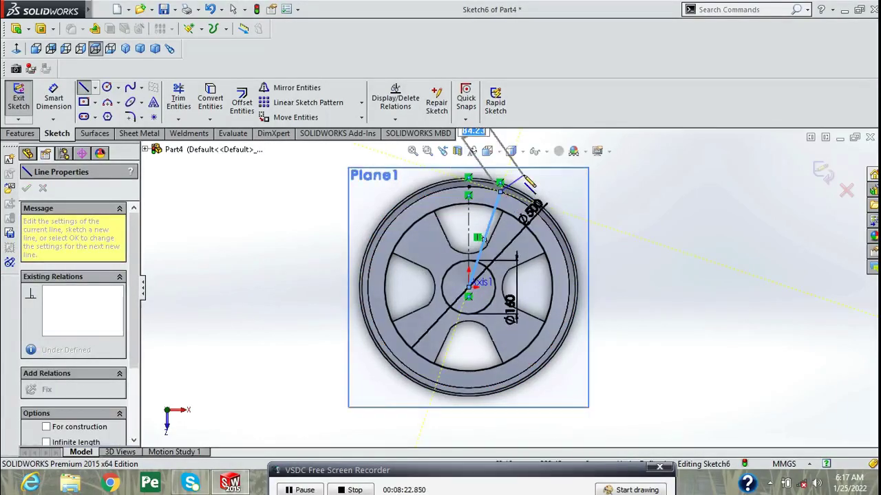
pyautogui.rightClick(527, 174)
pyautogui.click(550, 184)
# - Dimension the radial line at 45° from the vertical centreline
pyautogui.click(54, 96)
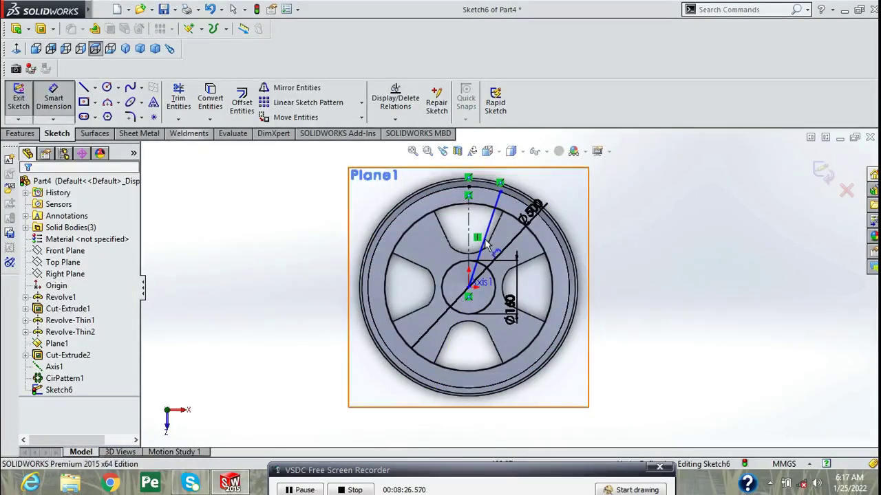
pyautogui.click(485, 232)
pyautogui.click(470, 227)
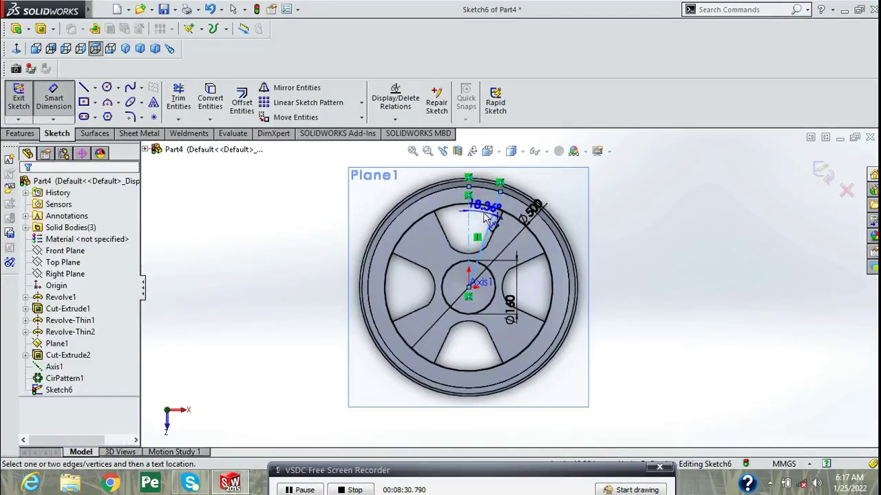
pyautogui.click(483, 210)
pyautogui.write('45')
pyautogui.press('Return')
pyautogui.scroll(-3, 571, 236)
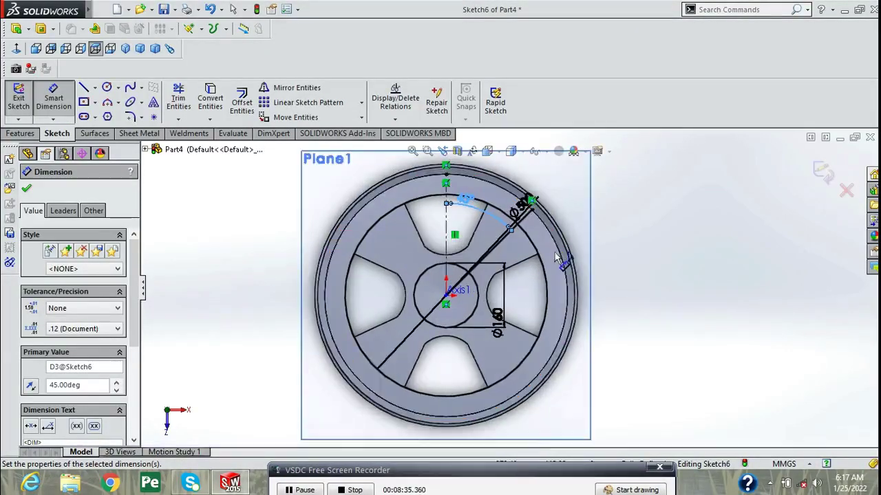
pyautogui.click(28, 189)
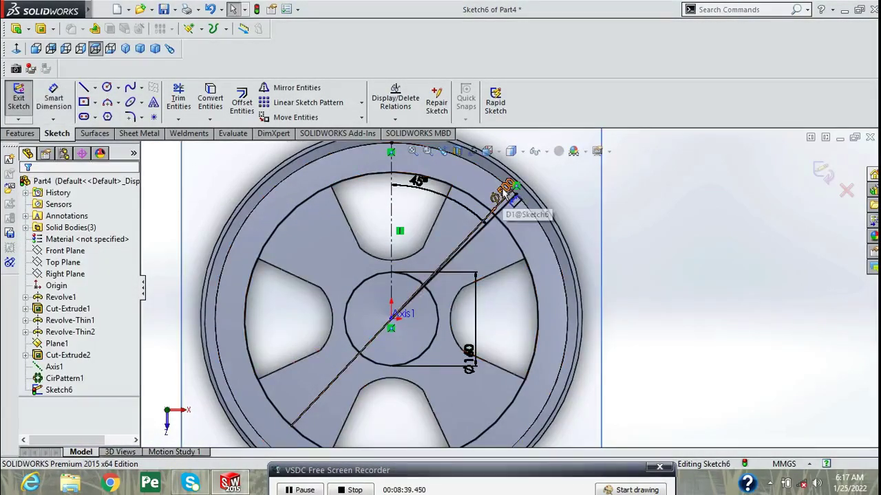
# - Draw a curved spline from the diagonal line toward the centre
pyautogui.click(130, 88)
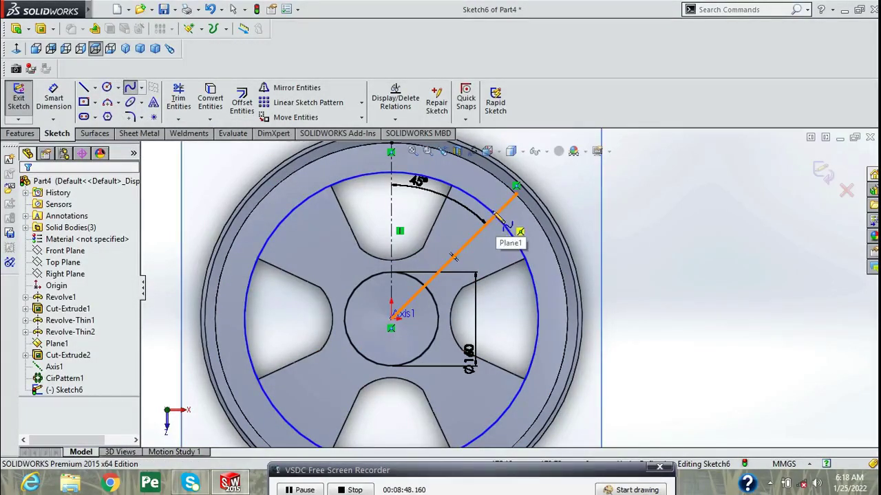
pyautogui.click(484, 223)
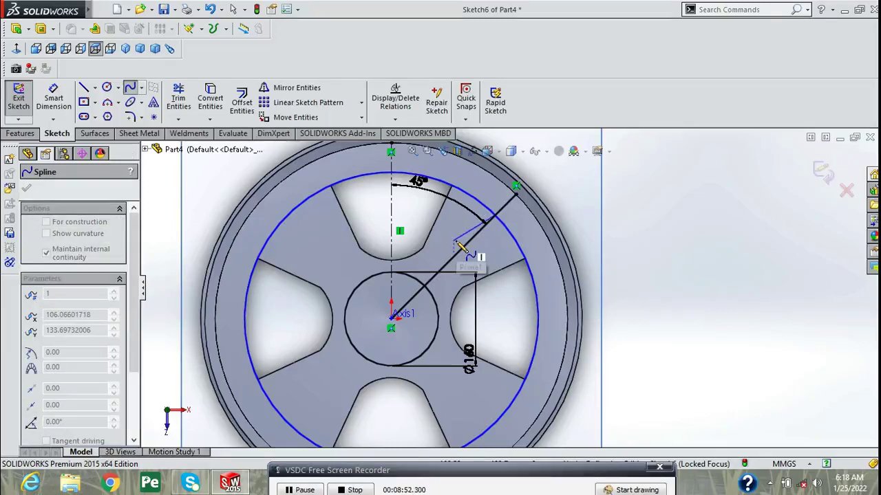
pyautogui.click(455, 245)
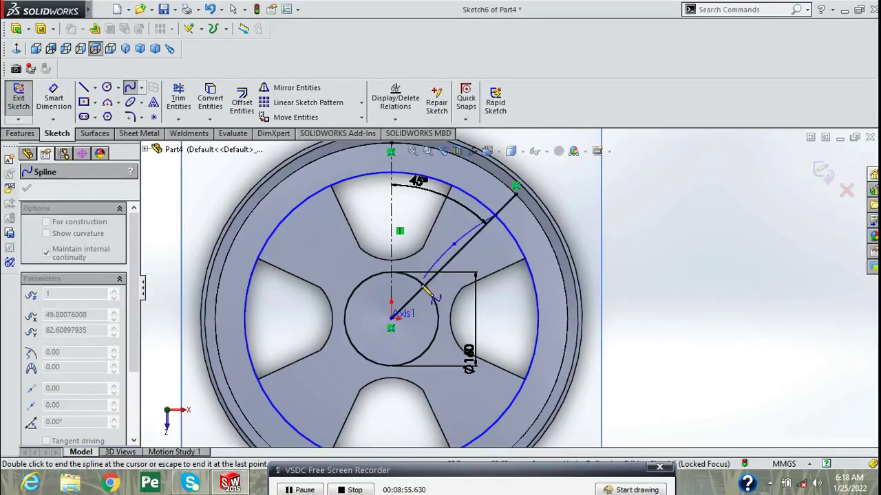
pyautogui.rightClick(426, 289)
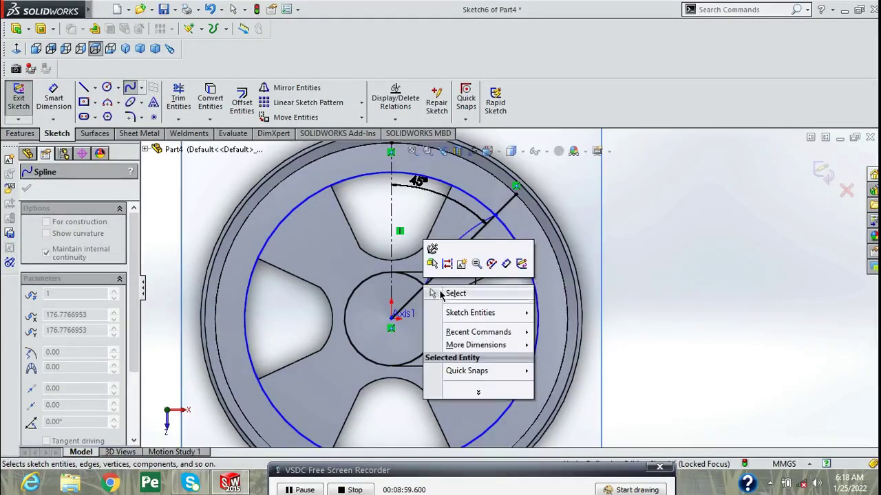
pyautogui.click(451, 291)
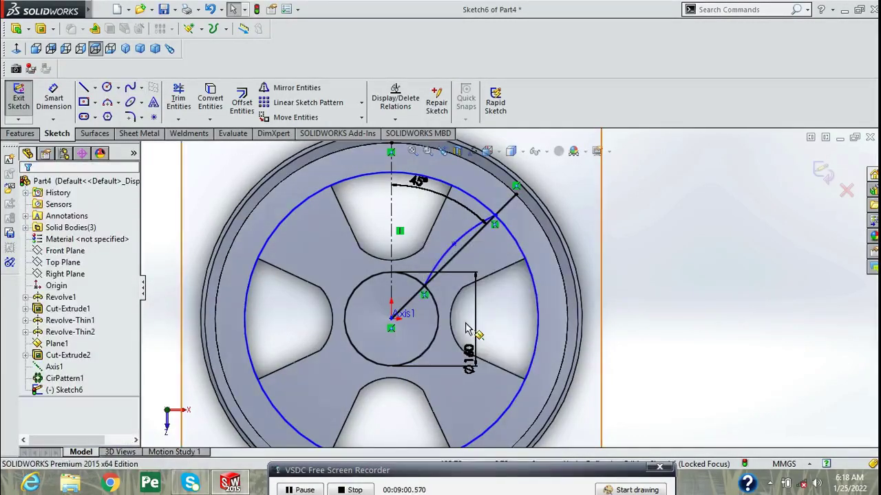
# - Mirror the spline about the 45° diagonal line
pyautogui.click(276, 89)
pyautogui.click(457, 242)
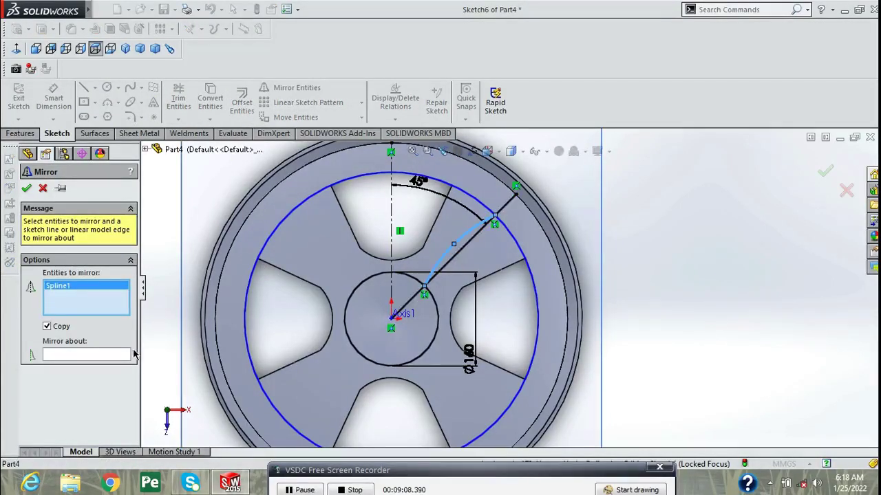
pyautogui.click(124, 354)
pyautogui.click(474, 235)
pyautogui.click(26, 188)
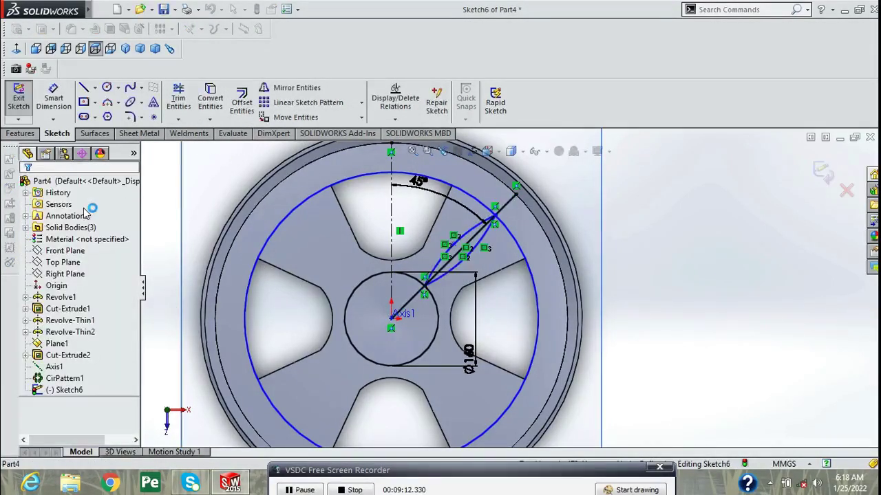
# - Power-trim away the large circle, leaving a closed lens-shaped profile
pyautogui.click(188, 94)
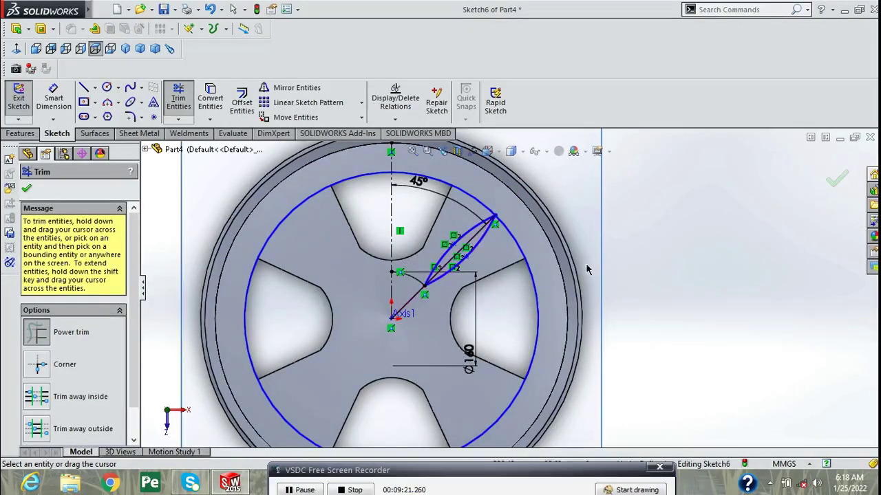
pyautogui.moveTo(518, 324); pyautogui.dragTo(485, 219)
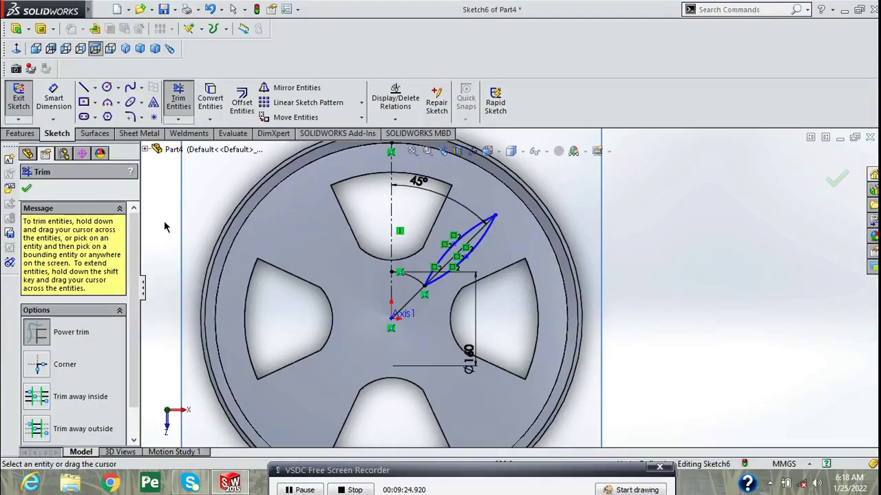
pyautogui.click(26, 188)
pyautogui.click(21, 132)
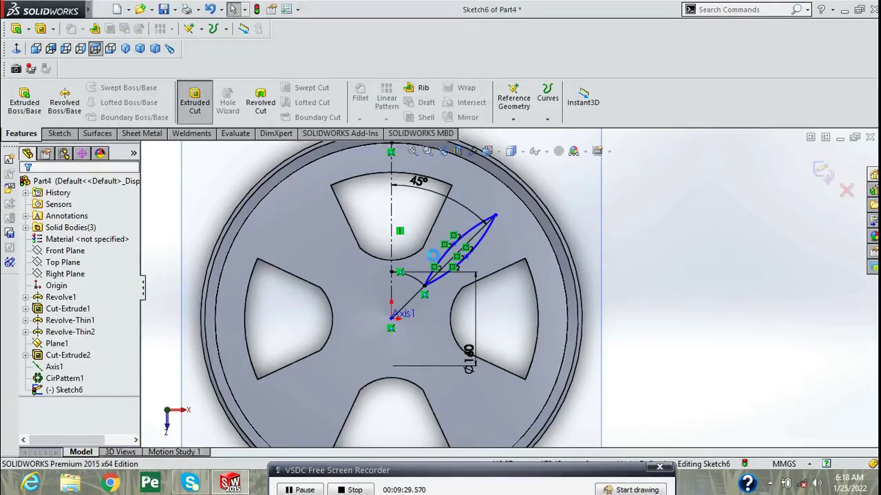
# - Extrude-cut the lens region Through All in both directions as Cut-Extrude3
pyautogui.click(194, 102)
pyautogui.click(462, 237)
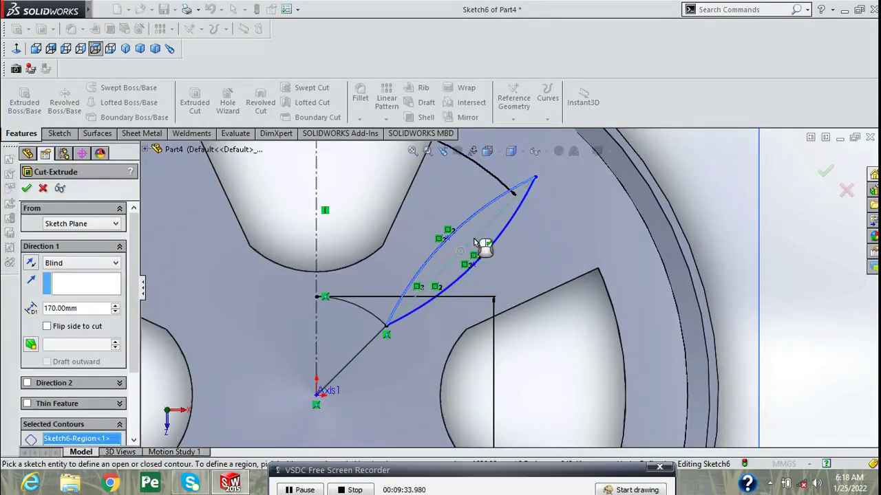
pyautogui.moveTo(481, 248)
pyautogui.mouseDown(button='middle')
pyautogui.moveTo(326, 269)
pyautogui.moveTo(505, 237)
pyautogui.mouseUp(button='middle')
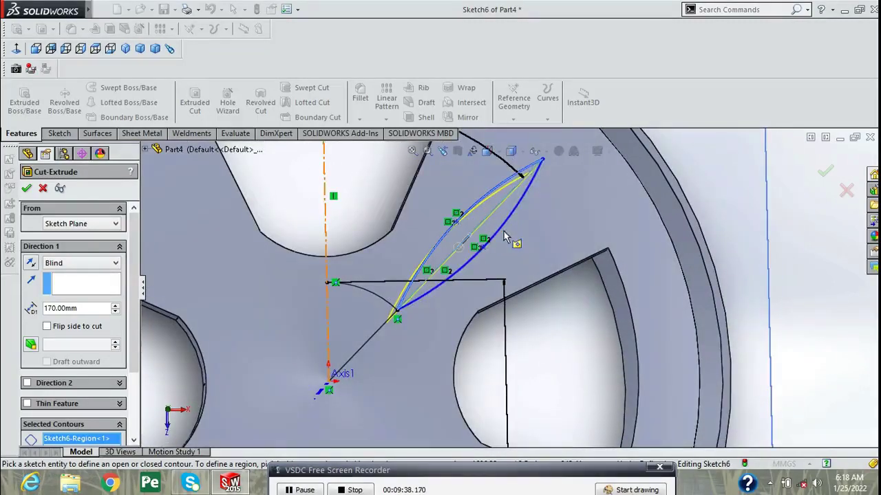
pyautogui.click(116, 263)
pyautogui.click(116, 288)
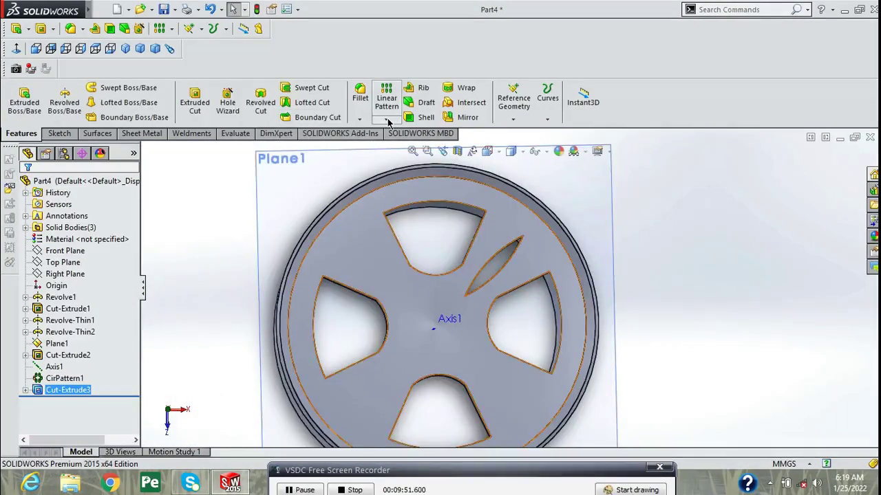
pyautogui.click(386, 119)
# - Circular-pattern Cut-Extrude3 about Axis1 as four equal instances over 360°
pyautogui.click(413, 176)
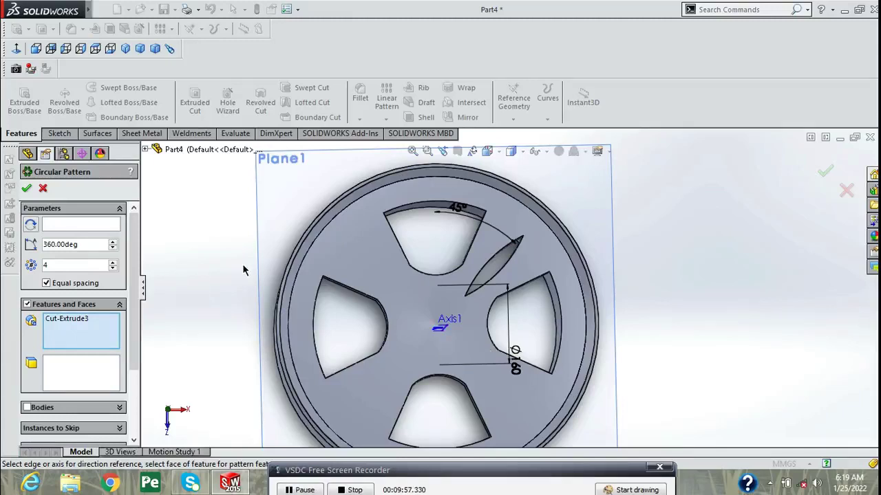
pyautogui.click(146, 149)
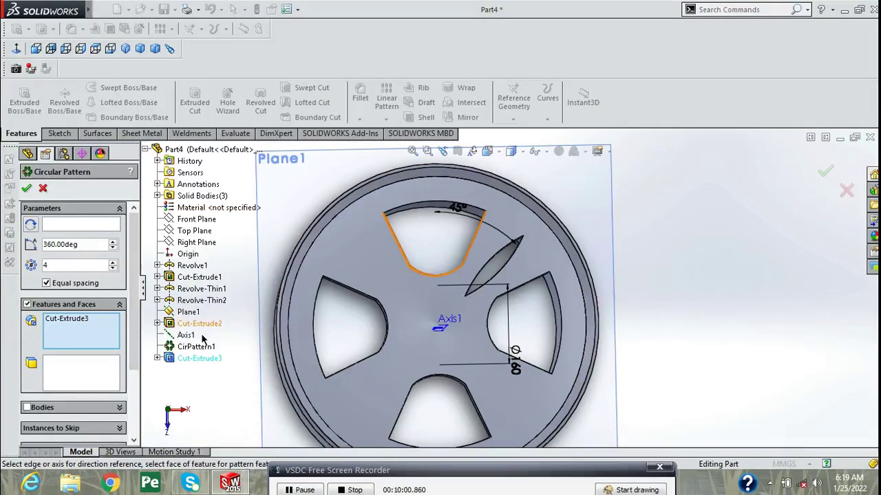
pyautogui.click(186, 336)
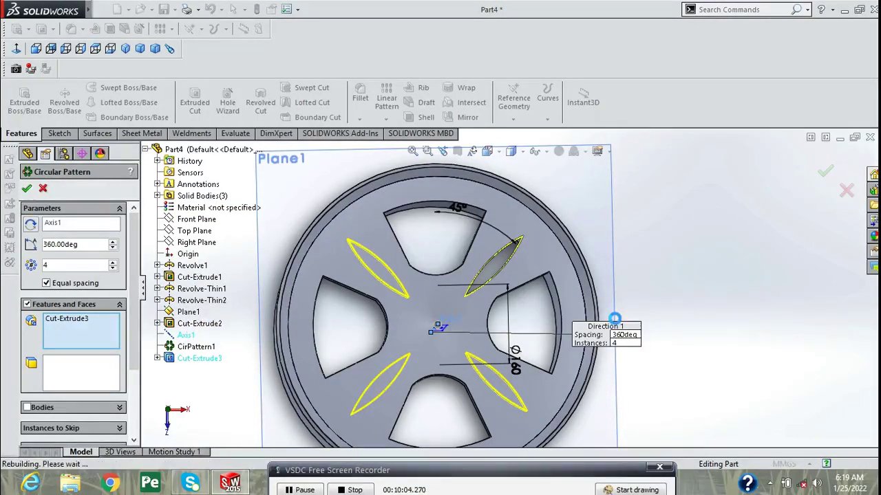
pyautogui.press('Return')
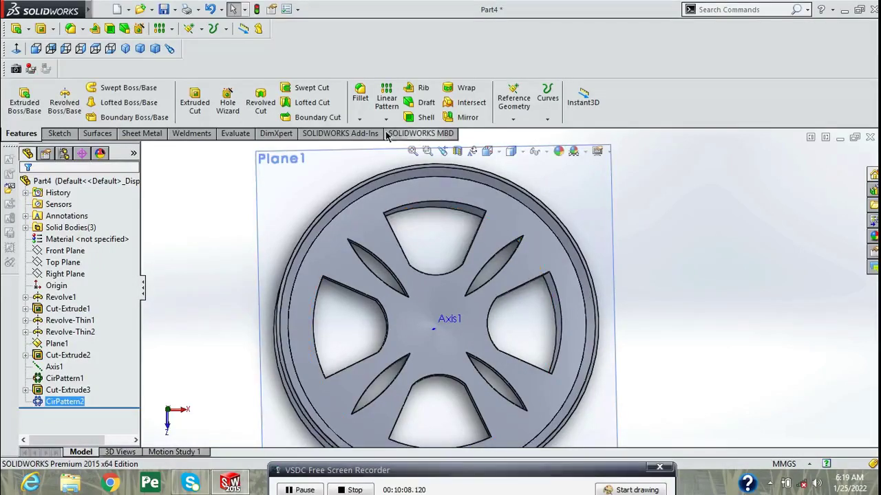
# - Chamfer the top, left, bottom and right window outer edges at 30 mm and 45°
pyautogui.click(359, 120)
pyautogui.click(375, 142)
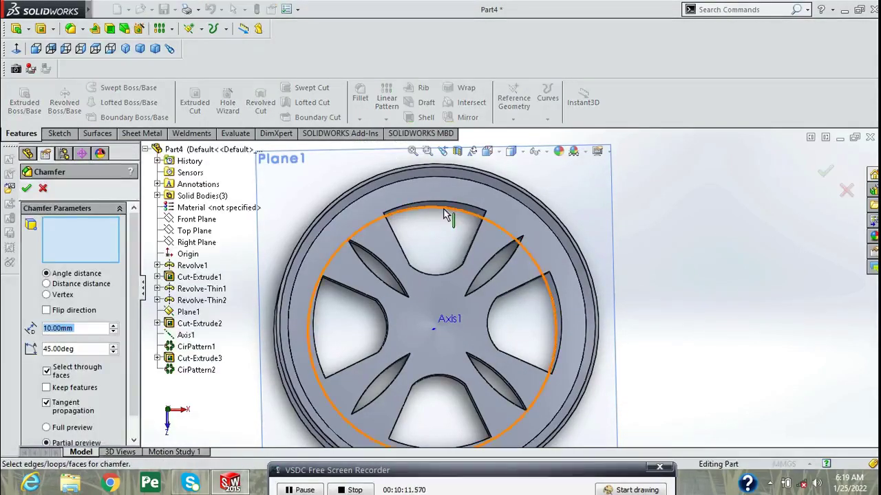
pyautogui.click(431, 205)
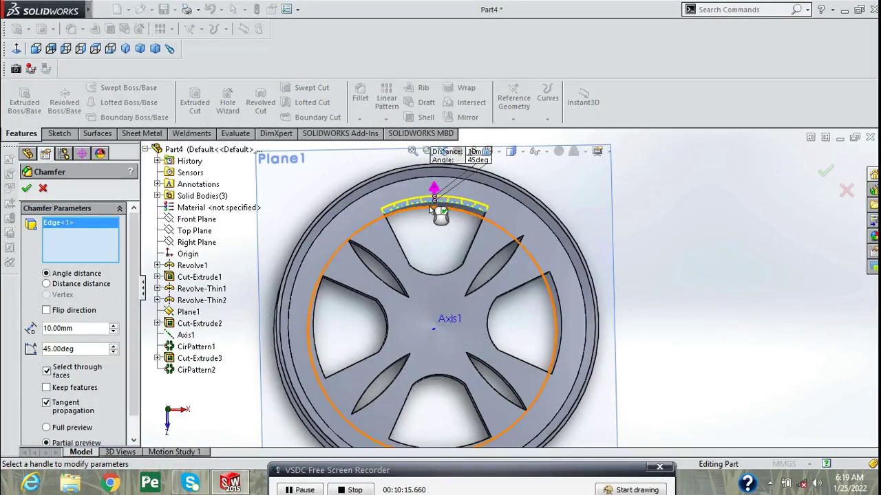
pyautogui.click(113, 326)
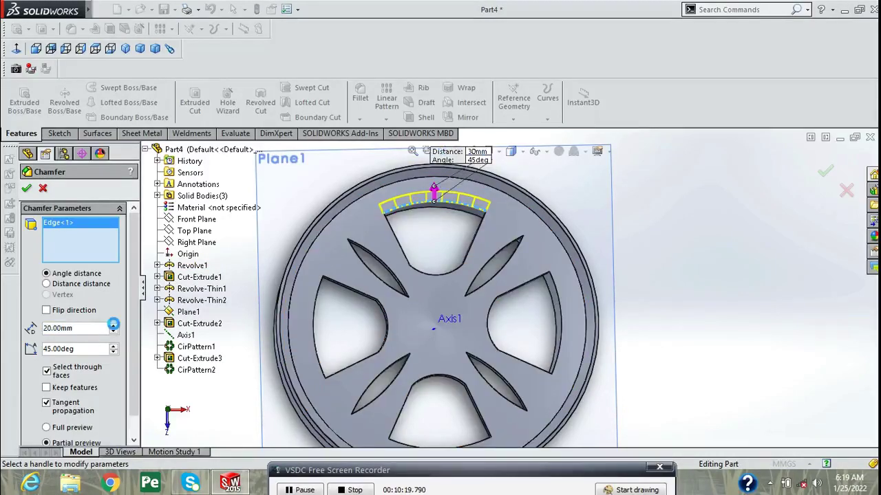
pyautogui.click(315, 333)
pyautogui.scroll(-5, 443, 438)
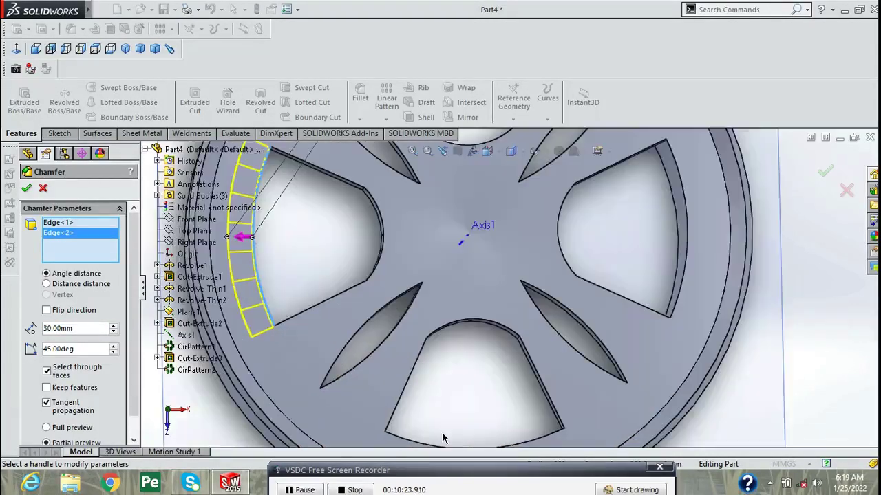
pyautogui.scroll(5, 442, 438)
pyautogui.click(485, 402)
pyautogui.scroll(-3, 602, 282)
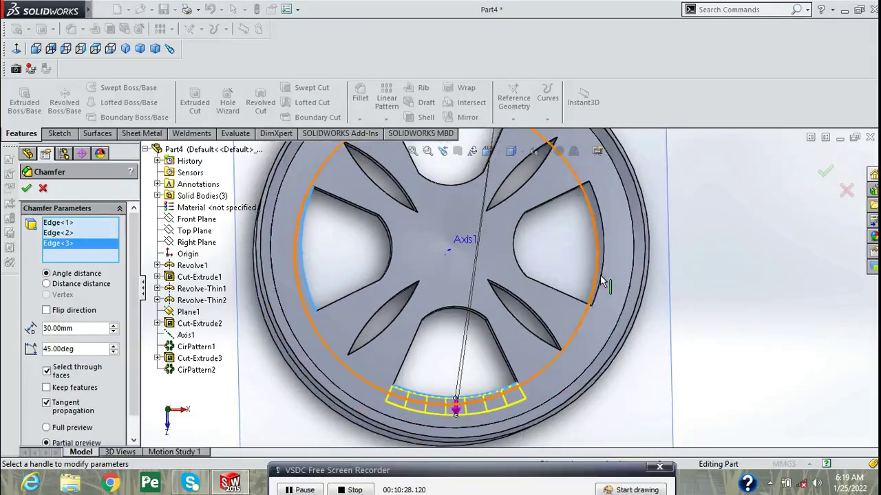
pyautogui.click(602, 282)
pyautogui.scroll(3, 510, 278)
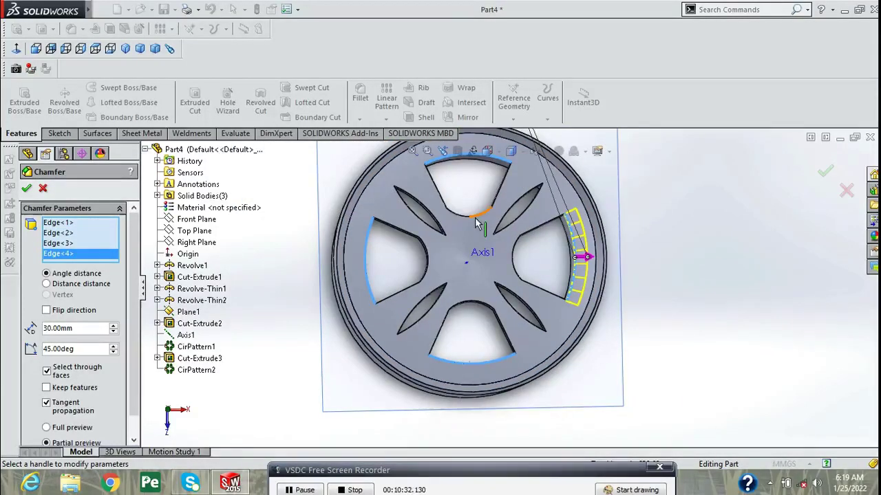
pyautogui.click(26, 190)
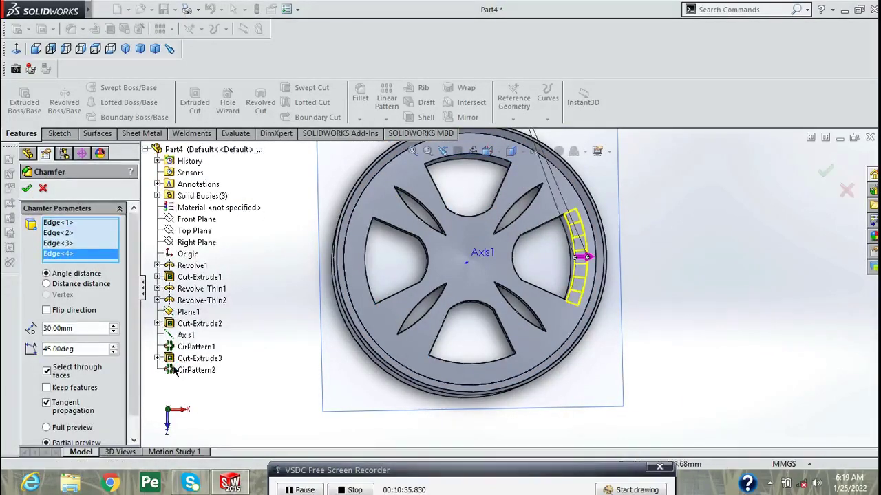
pyautogui.scroll(3, 498, 251)
pyautogui.scroll(-4, 530, 234)
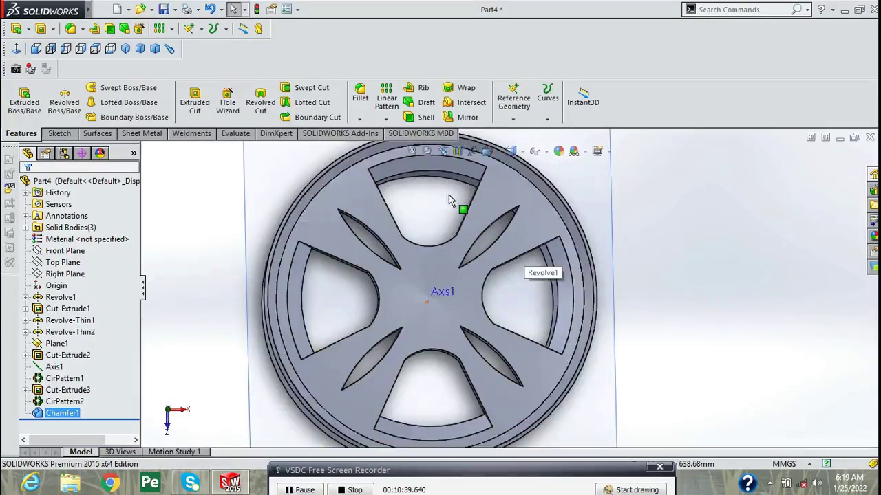
# - Start a second chamfer at 20 mm and pick the left and top hub arc edges
pyautogui.click(359, 118)
pyautogui.click(375, 146)
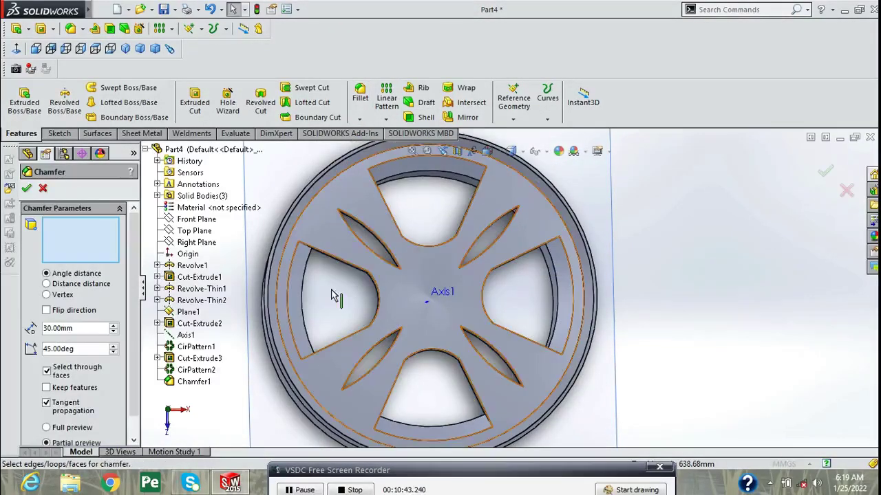
pyautogui.click(69, 328)
pyautogui.click(114, 331)
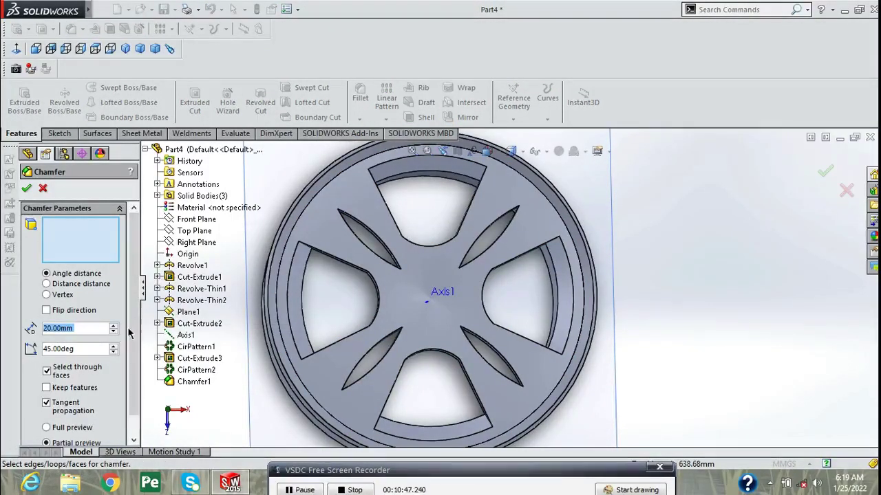
pyautogui.click(379, 300)
pyautogui.click(376, 318)
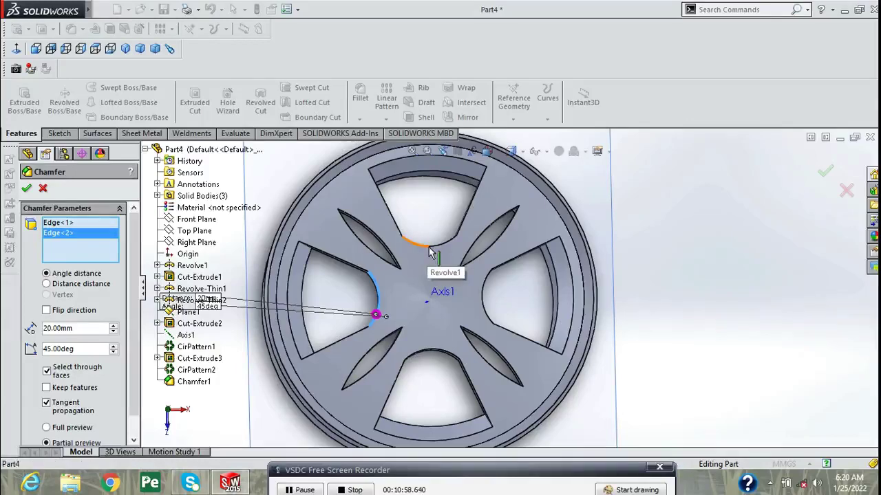
pyautogui.click(429, 250)
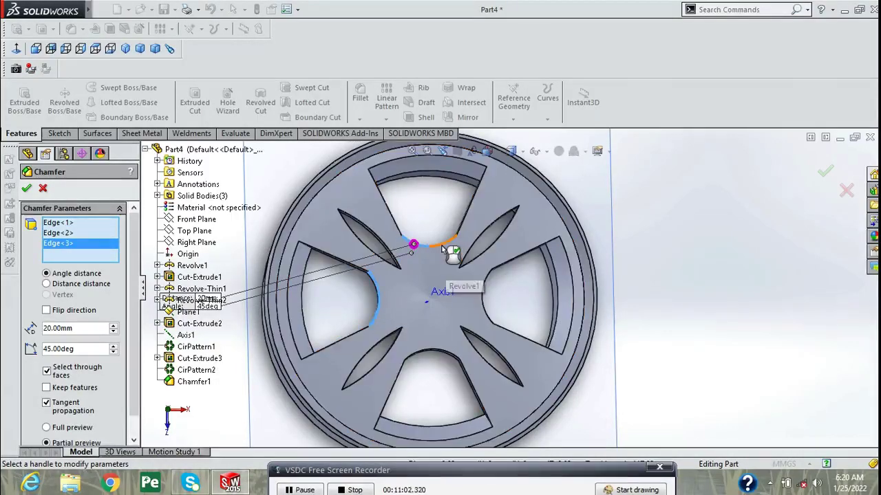
# - Add the front face and bottom hub arc edge, then try applying the chamfer
pyautogui.scroll(-2, 461, 265)
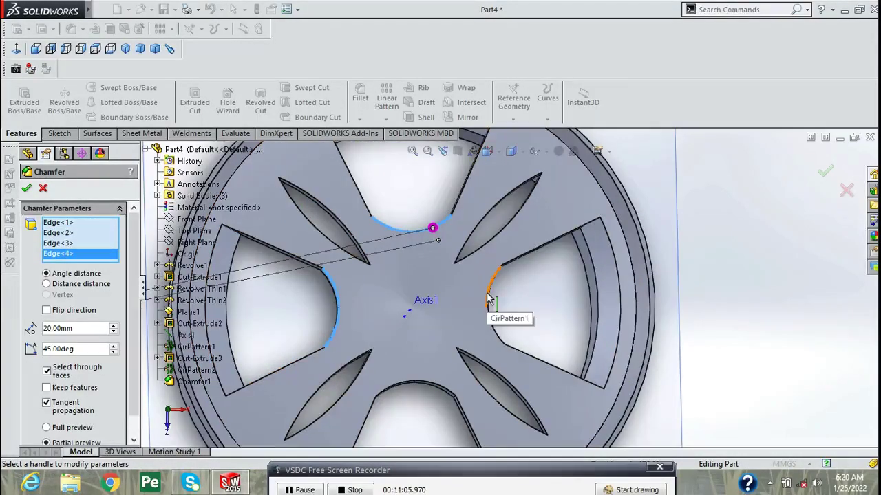
pyautogui.click(494, 320)
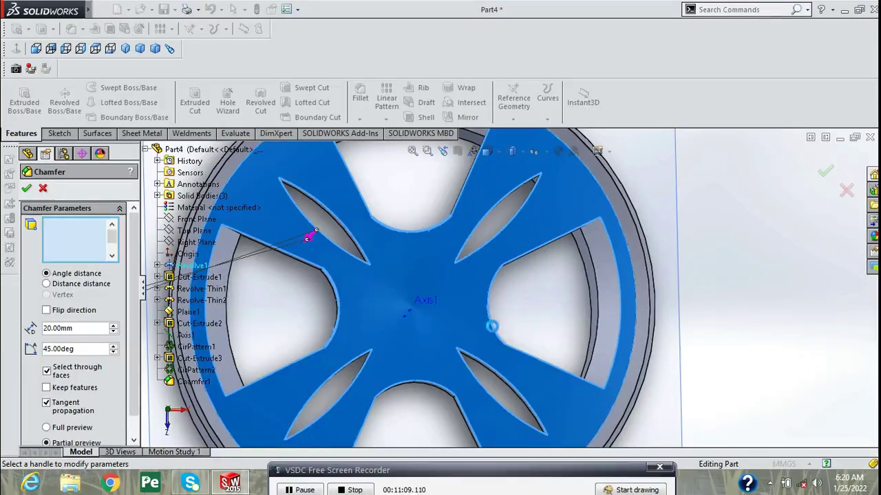
pyautogui.scroll(2, 481, 332)
pyautogui.scroll(2, 482, 324)
pyautogui.scroll(-3, 471, 329)
pyautogui.scroll(-2, 461, 317)
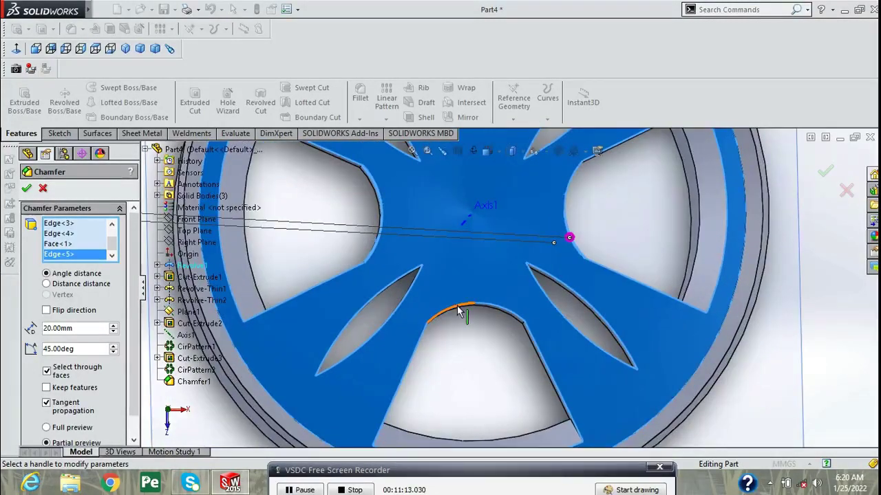
pyautogui.click(457, 311)
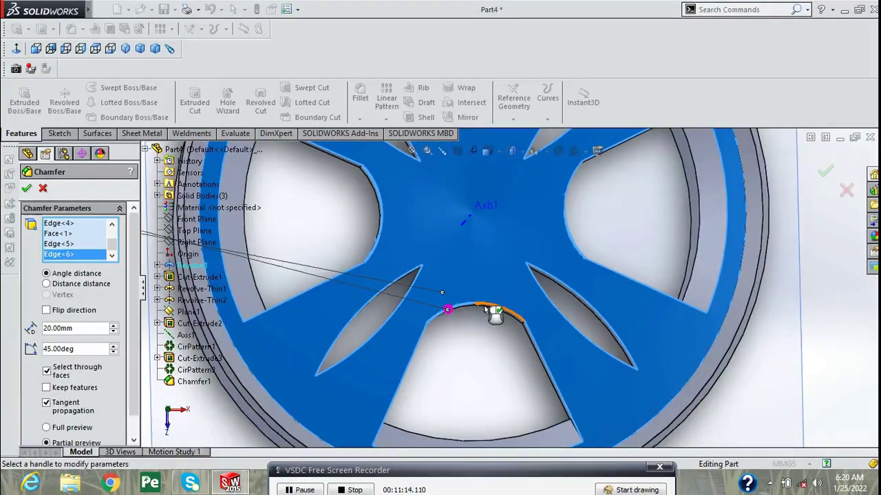
pyautogui.click(26, 188)
# - Restart the 20 mm, 45° chamfer and select both spoke-window arc edges
pyautogui.scroll(3, 523, 237)
pyautogui.scroll(-2, 523, 237)
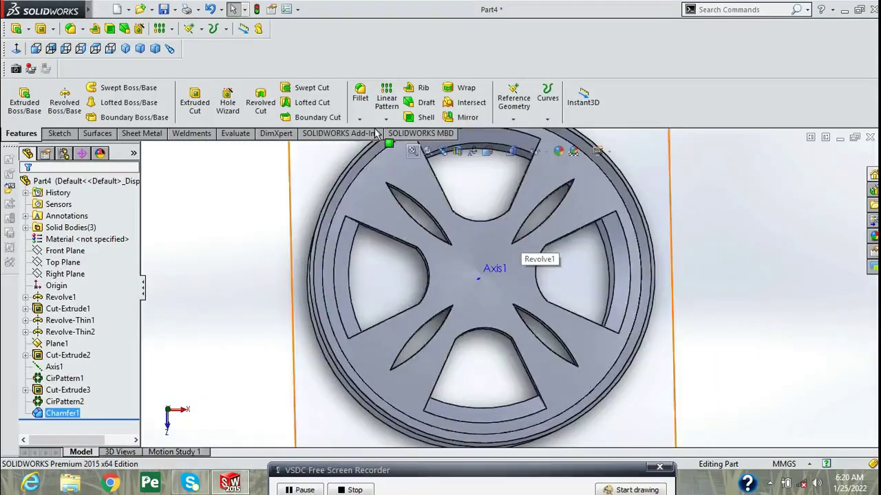
pyautogui.click(360, 110)
pyautogui.click(358, 146)
pyautogui.scroll(-3, 505, 234)
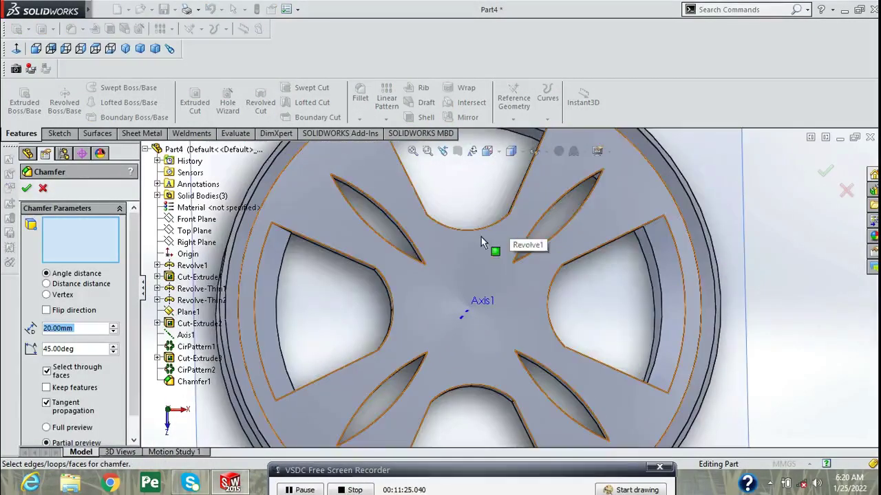
pyautogui.click(461, 231)
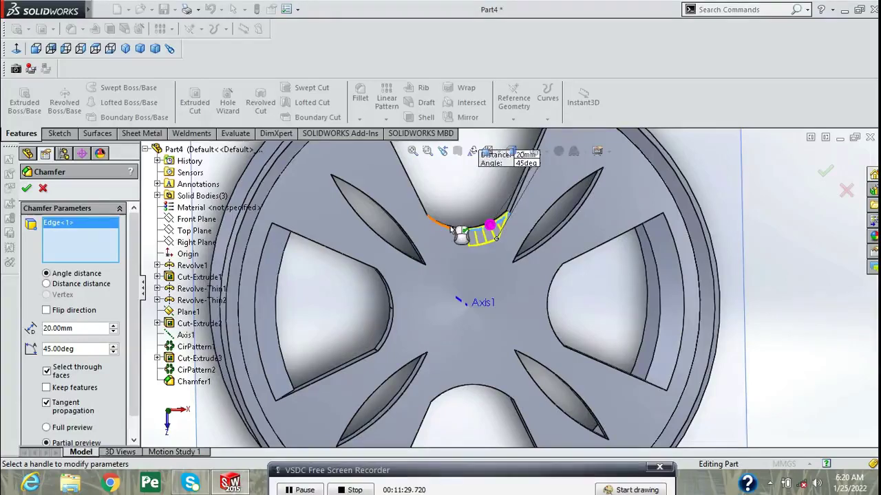
pyautogui.click(454, 227)
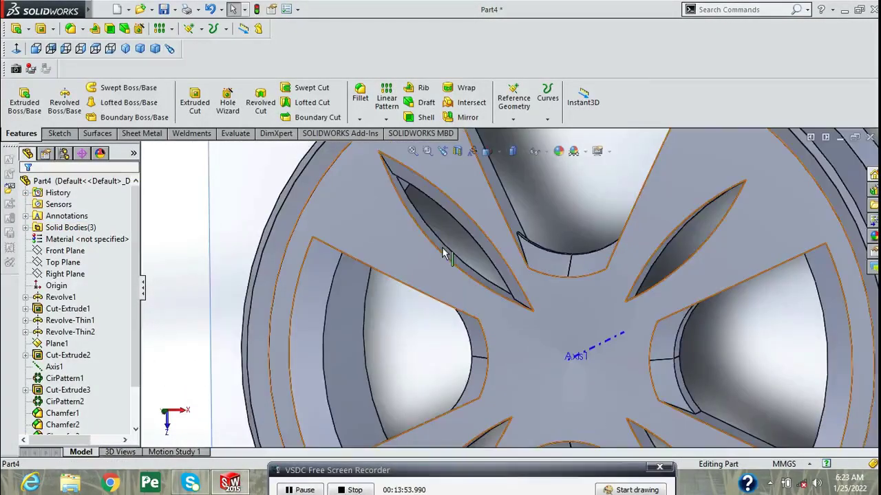
# - Start a 15 mm chamfer and pick a lens cutout edge
pyautogui.click(359, 121)
pyautogui.click(383, 145)
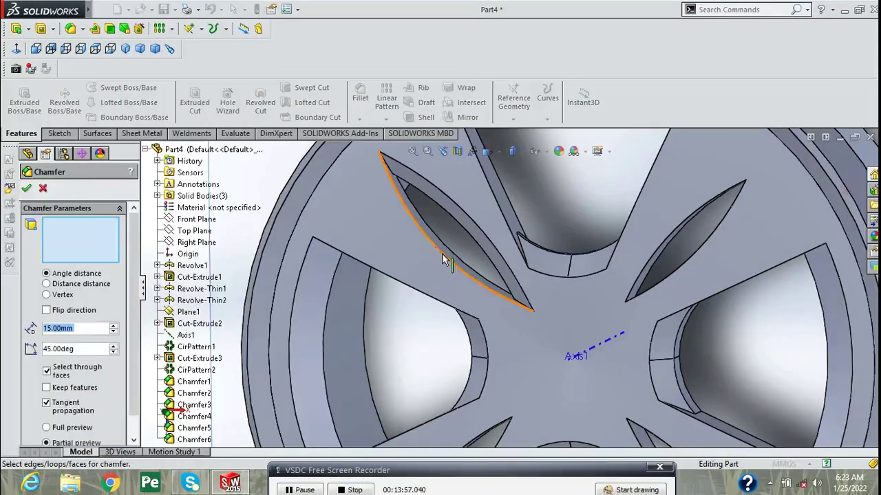
pyautogui.click(26, 189)
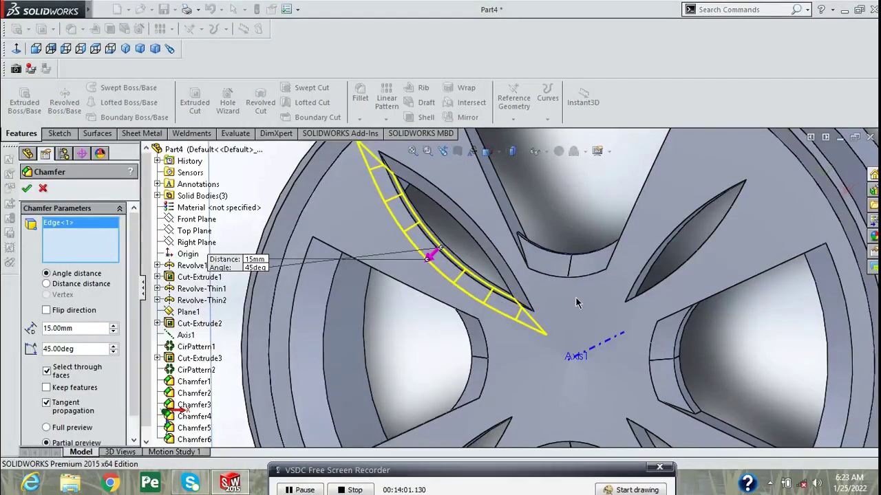
pyautogui.scroll(-2, 633, 282)
pyautogui.scroll(-3, 633, 282)
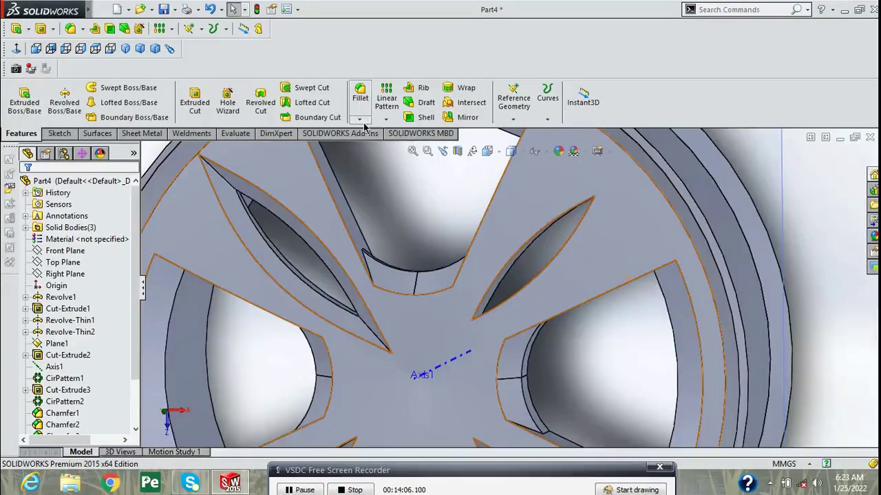
# - Chamfer the first lens cutout's two edges by 15 mm at 45°
pyautogui.click(359, 121)
pyautogui.click(383, 143)
pyautogui.click(523, 277)
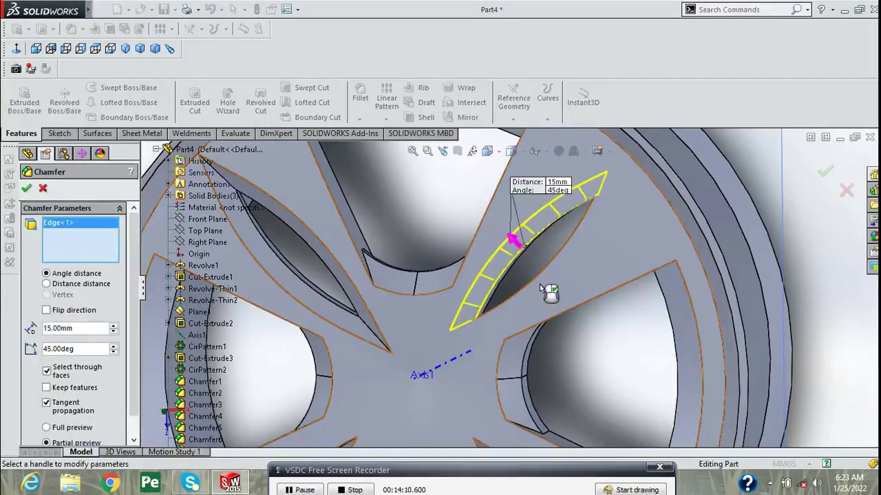
pyautogui.click(537, 282)
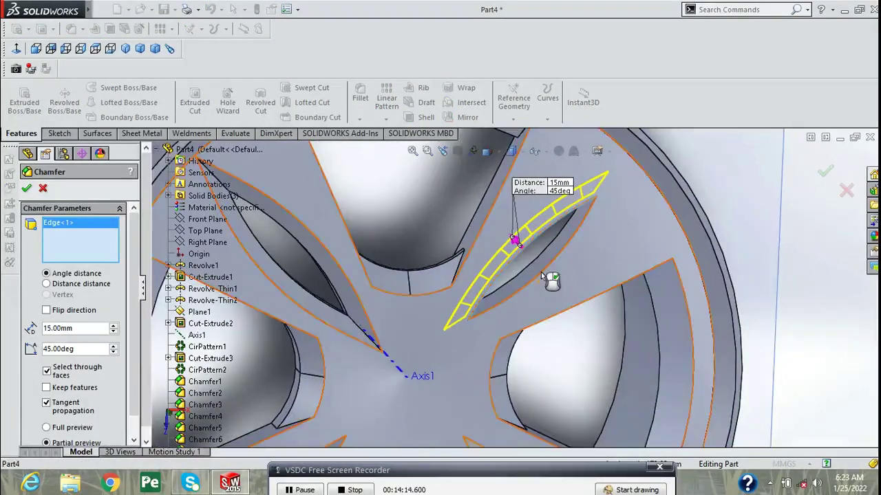
pyautogui.moveTo(537, 281); pyautogui.dragTo(440, 296, button='middle')
pyautogui.click(26, 188)
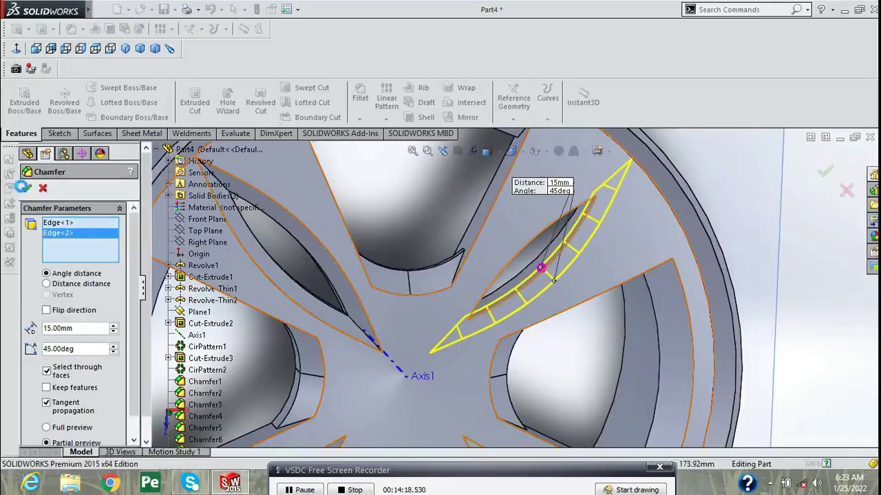
pyautogui.scroll(5, 448, 309)
pyautogui.scroll(-2, 447, 289)
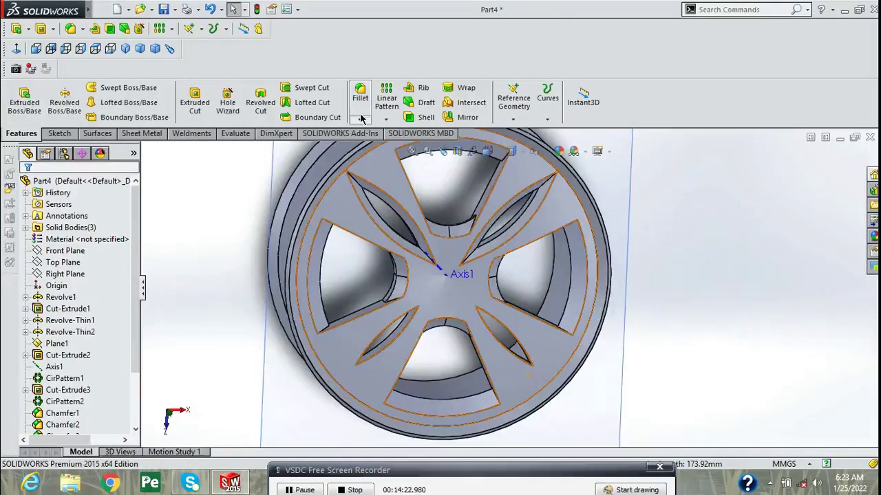
# - Begin another 15 mm chamfer on the next lens cutout's edges
pyautogui.click(359, 119)
pyautogui.click(375, 146)
pyautogui.scroll(-3, 484, 342)
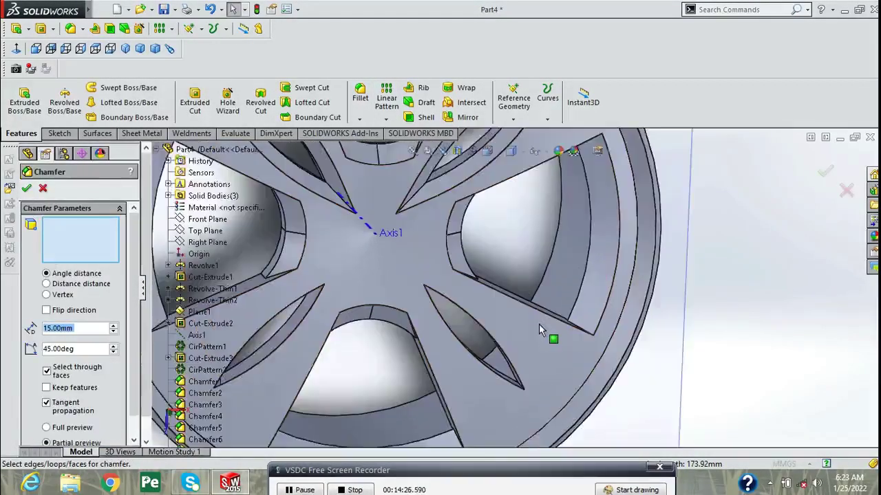
pyautogui.scroll(-3, 483, 342)
pyautogui.click(484, 342)
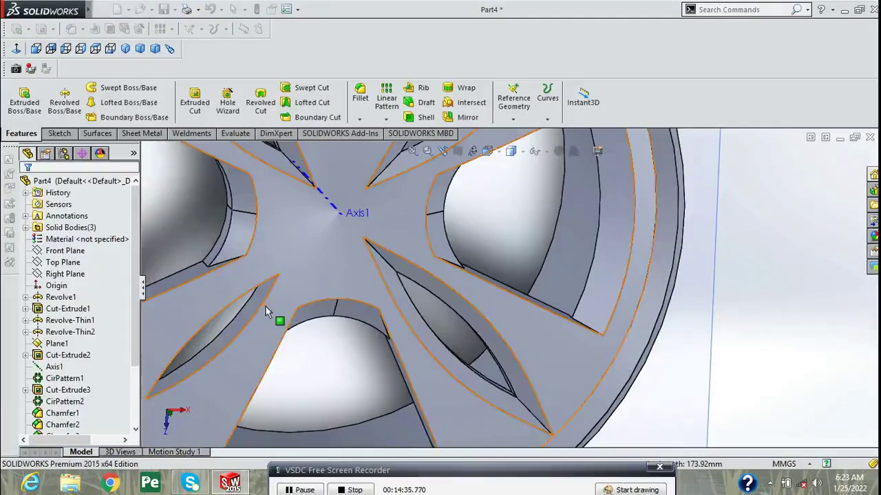
pyautogui.scroll(5, 281, 318)
pyautogui.scroll(-5, 417, 321)
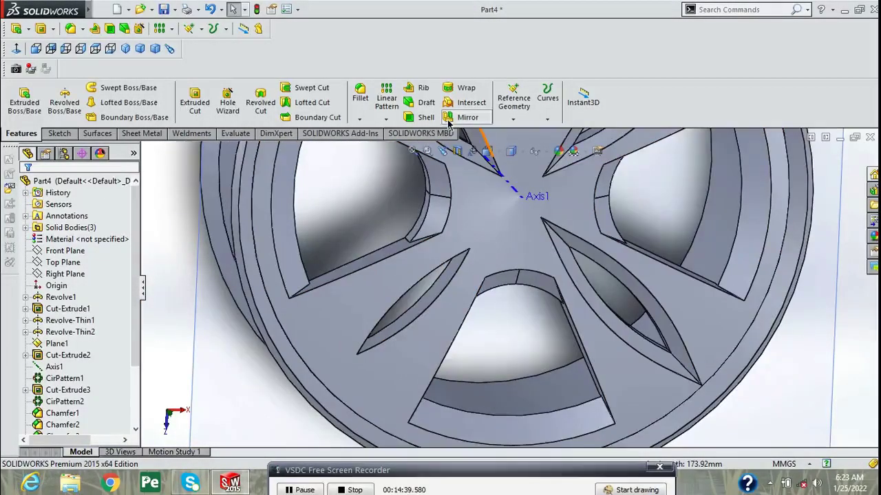
# - Chamfer the last slot's lower and upper edges by 15 mm at 45°
pyautogui.click(359, 118)
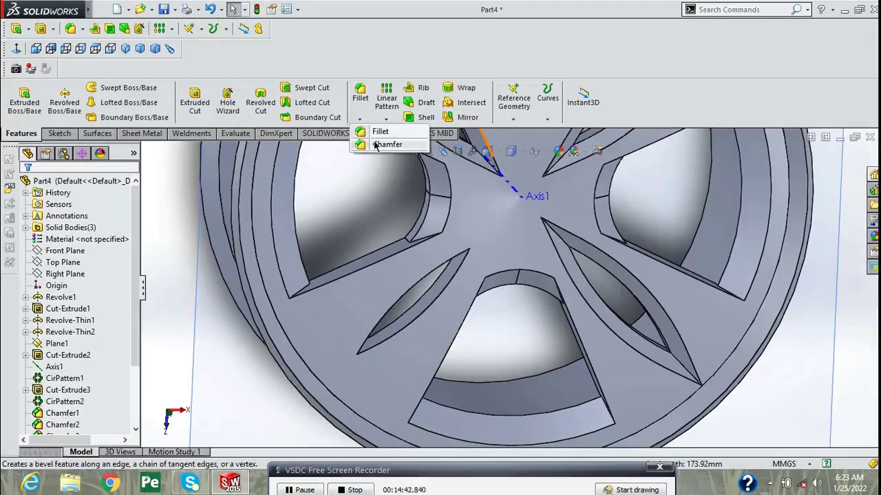
pyautogui.click(375, 145)
pyautogui.scroll(-2, 447, 293)
pyautogui.click(405, 297)
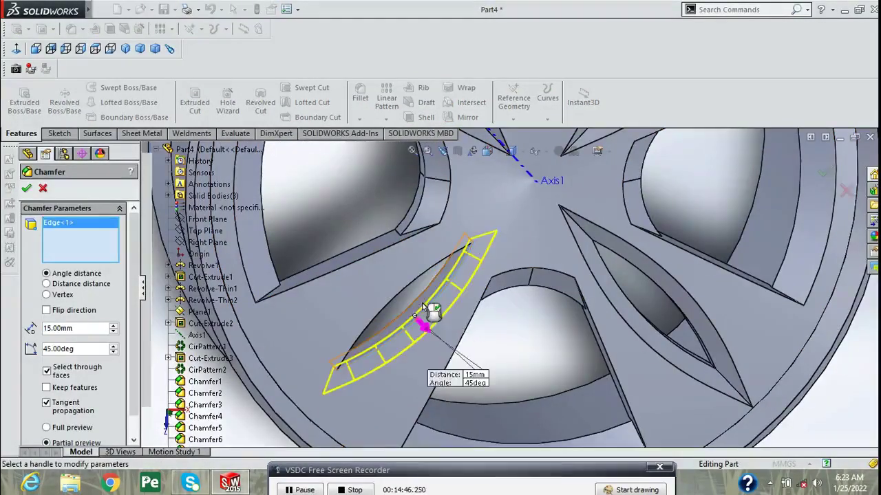
pyautogui.click(405, 298)
pyautogui.click(26, 189)
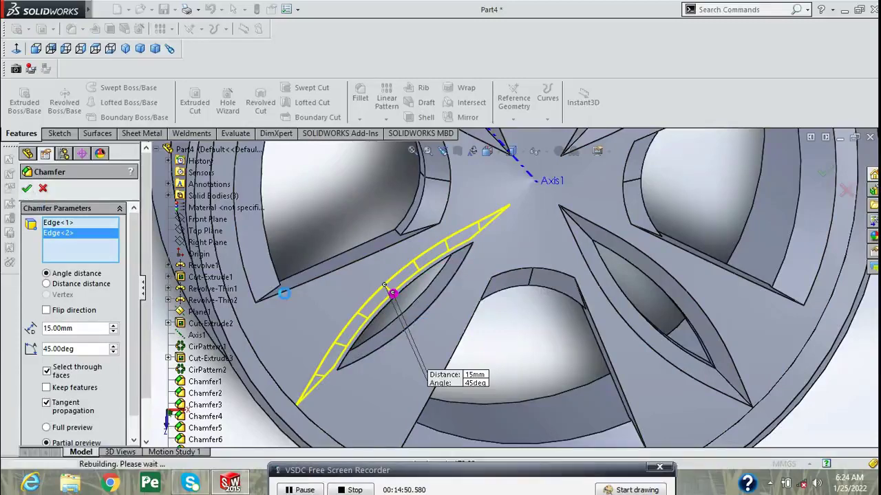
# - Orbit the wheel to a new angle and dismiss Plane1's options menu
pyautogui.scroll(3, 304, 299)
pyautogui.scroll(3, 392, 292)
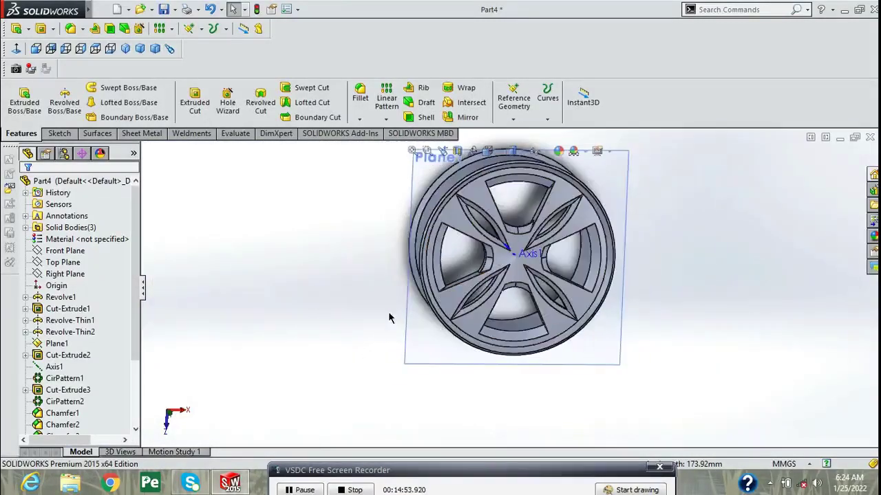
pyautogui.moveTo(392, 292)
pyautogui.mouseDown(button='middle')
pyautogui.moveTo(360, 234)
pyautogui.moveTo(393, 296)
pyautogui.moveTo(389, 282)
pyautogui.mouseUp(button='middle')
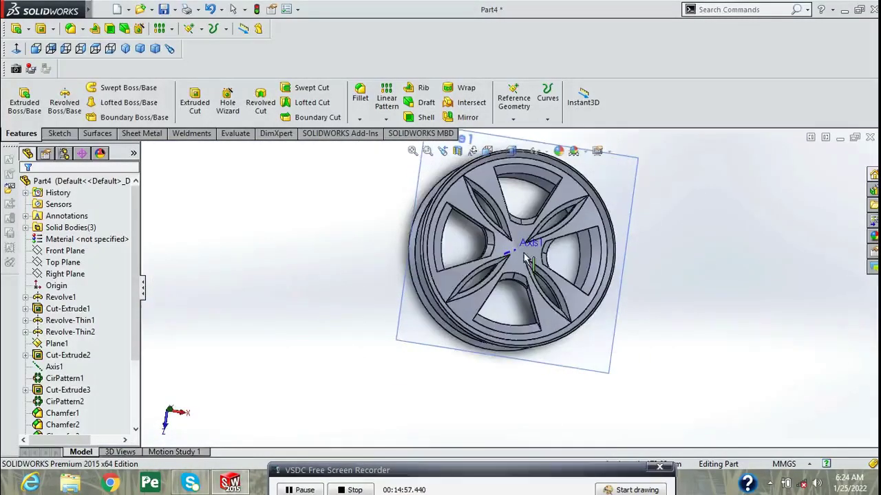
pyautogui.scroll(-2, 543, 234)
pyautogui.rightClick(624, 180)
pyautogui.press('Escape')
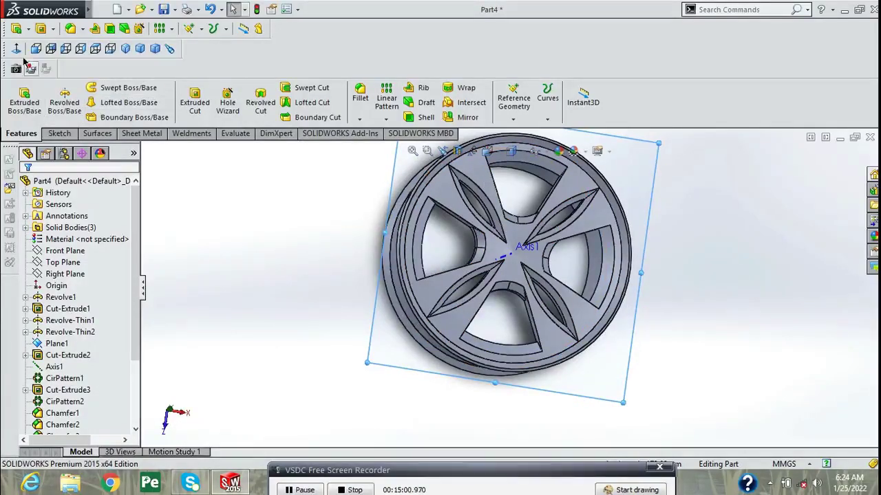
# - Sketch a circle centred on the origin on Plane1, viewed head-on
pyautogui.click(17, 49)
pyautogui.rightClick(622, 217)
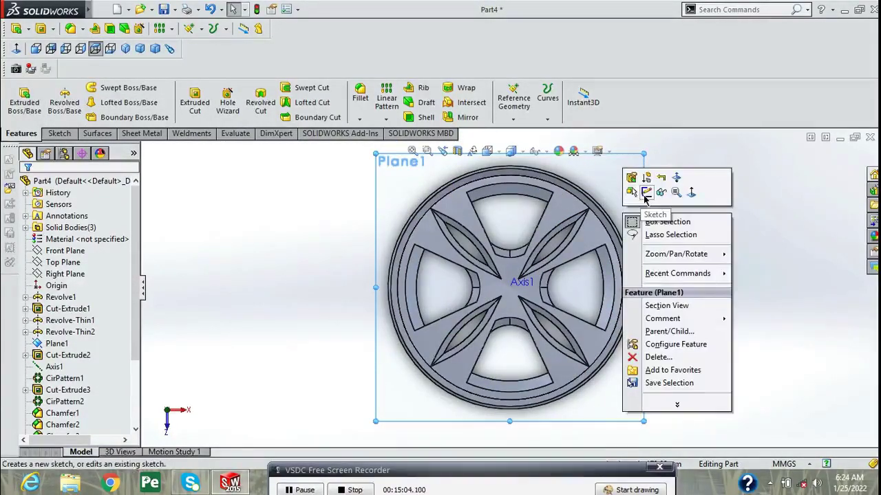
pyautogui.click(635, 205)
pyautogui.click(107, 87)
pyautogui.scroll(-3, 526, 281)
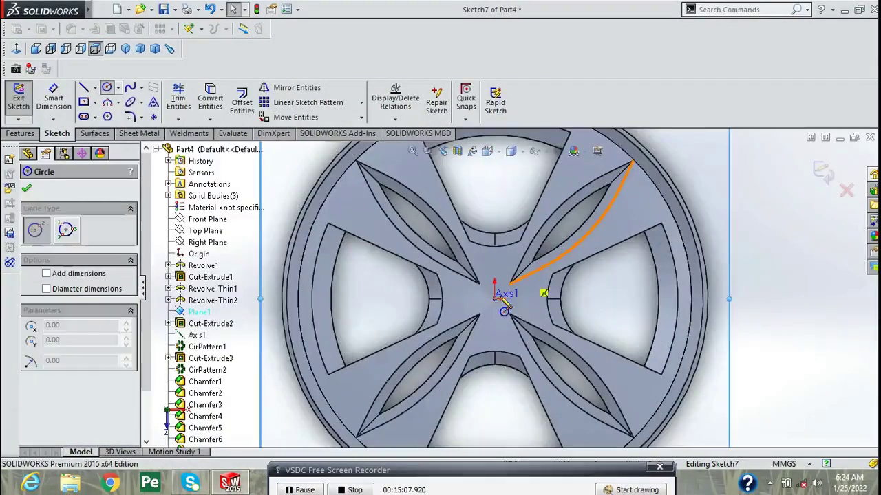
pyautogui.click(494, 298)
pyautogui.click(507, 313)
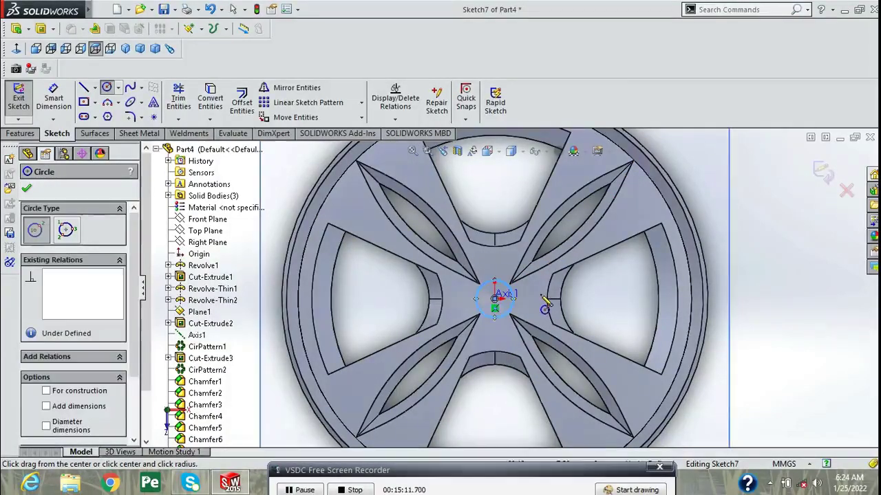
pyautogui.rightClick(557, 303)
pyautogui.click(571, 303)
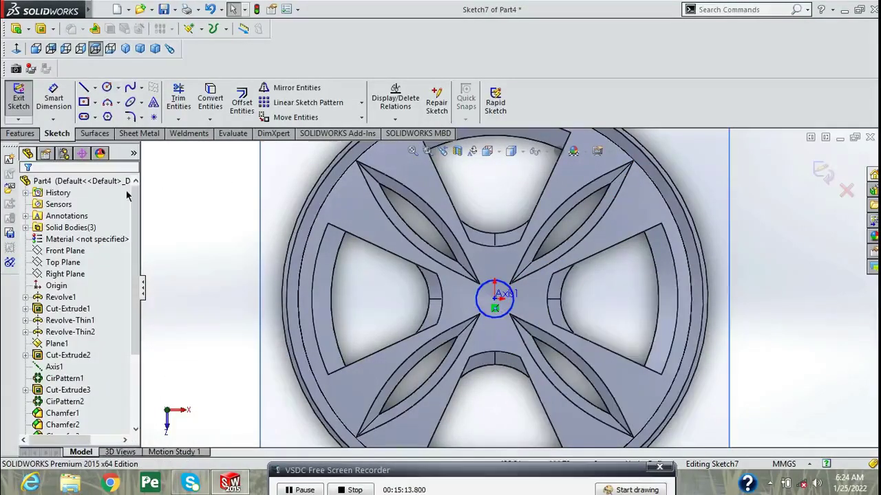
# - Dimension the circle's diameter to 75 mm
pyautogui.click(515, 307)
pyautogui.press('Escape')
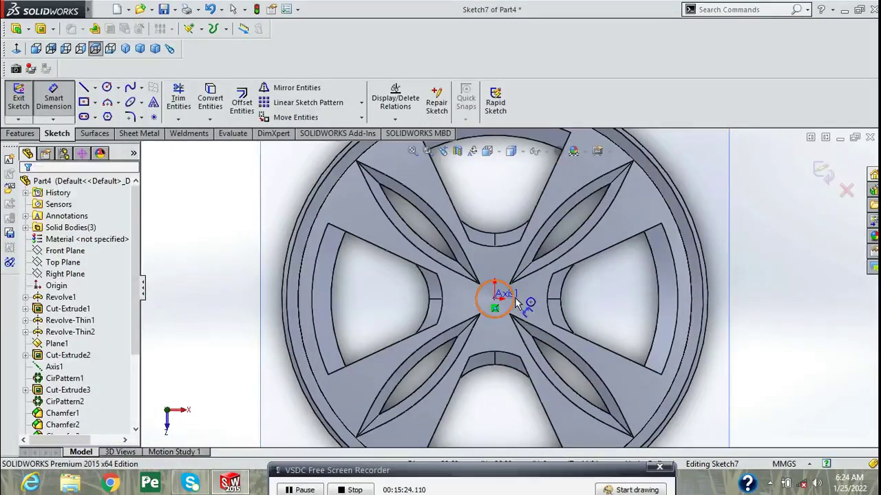
pyautogui.click(517, 303)
pyautogui.click(612, 306)
pyautogui.write('75')
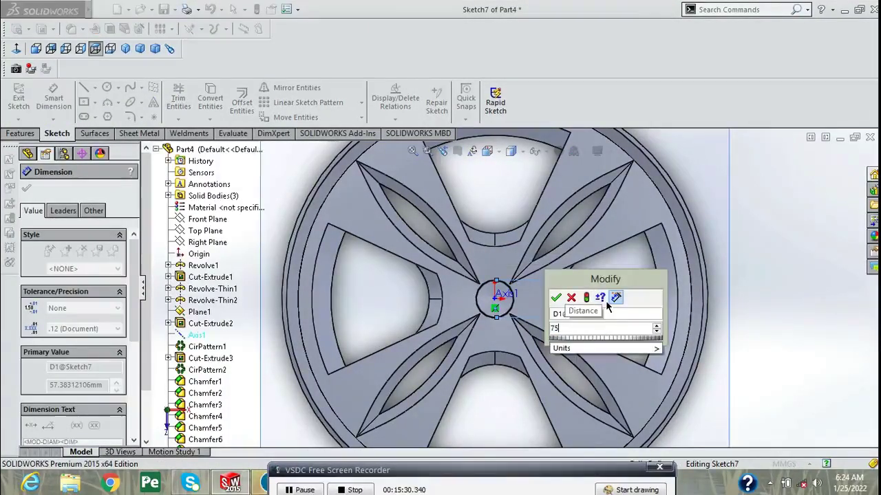
pyautogui.press('Return')
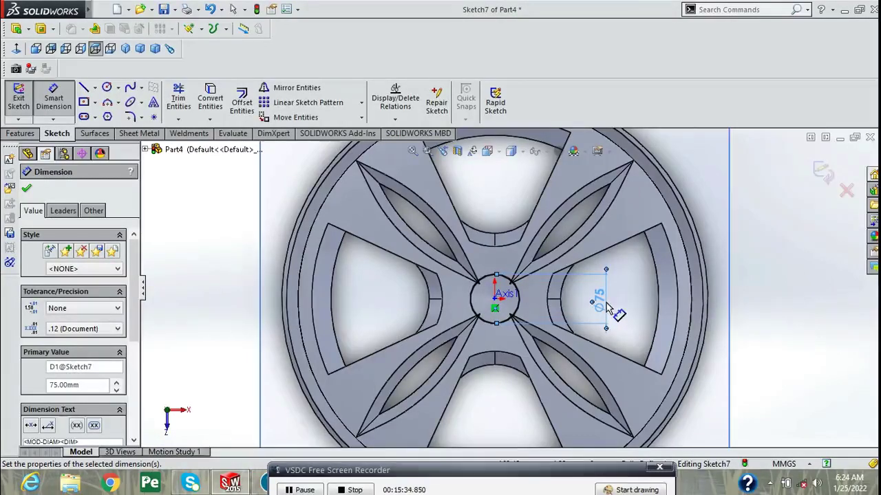
pyautogui.click(26, 188)
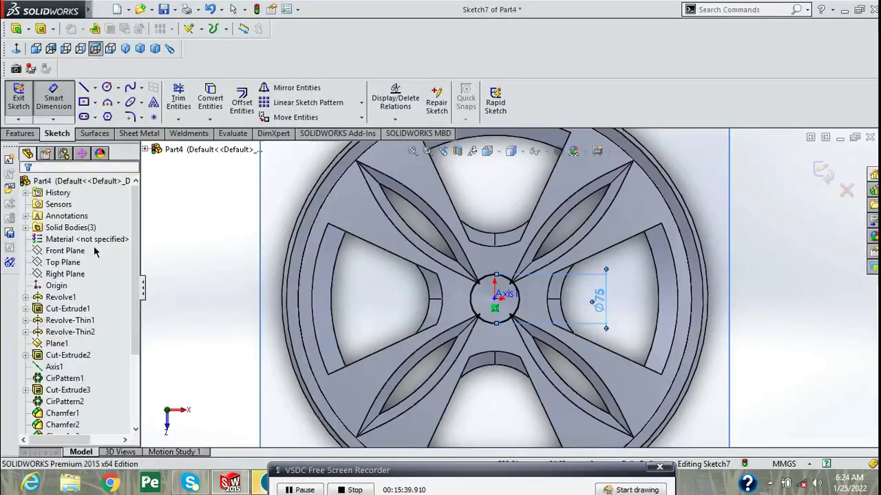
# - Extrude-cut the 75 mm circle Through All in both directions
pyautogui.click(29, 134)
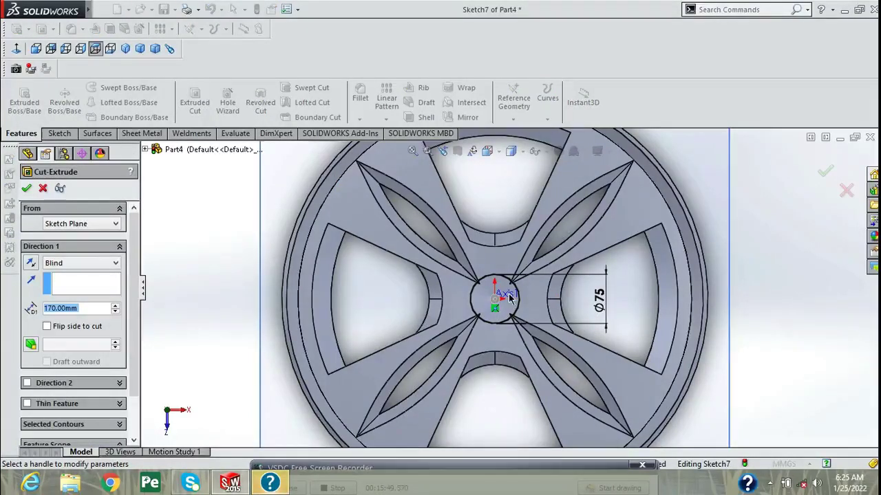
pyautogui.click(116, 264)
pyautogui.click(66, 290)
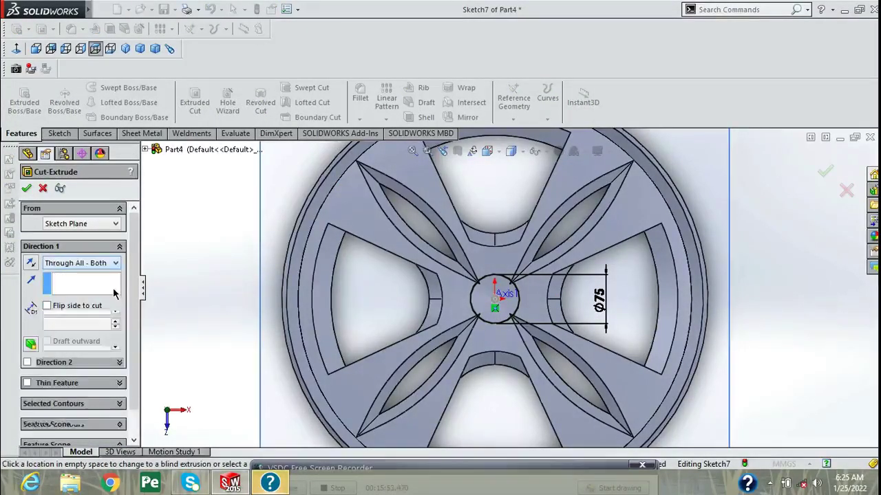
pyautogui.click(25, 190)
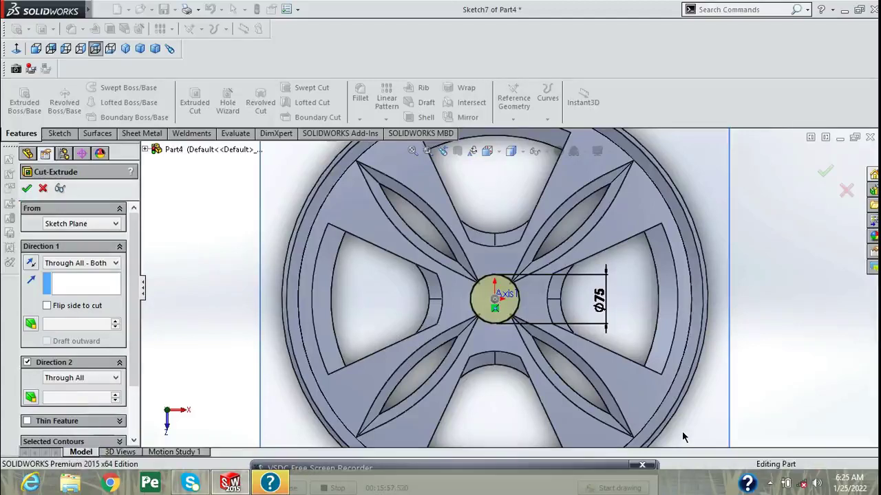
# - Sketch a 110 mm diameter circle at the origin on Plane1
pyautogui.rightClick(724, 184)
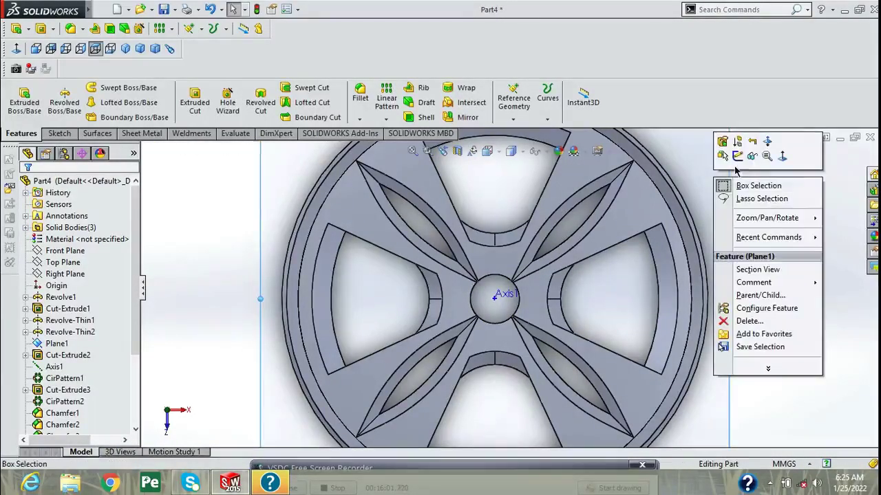
pyautogui.click(736, 156)
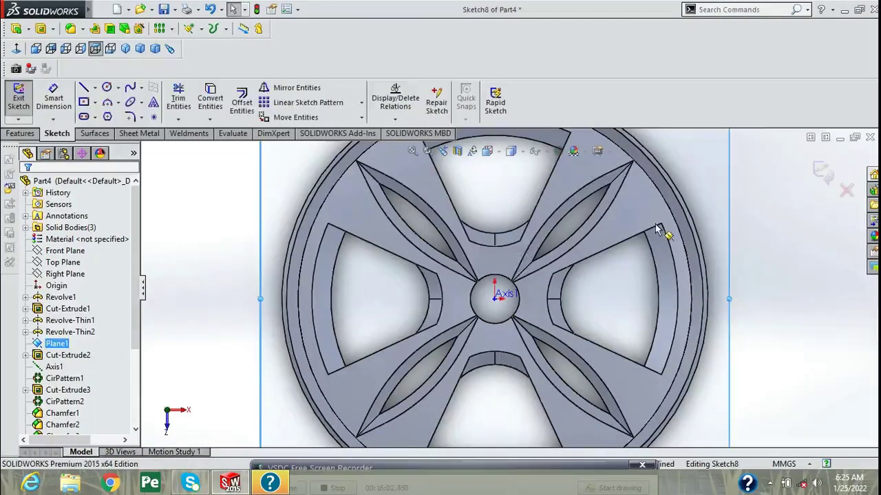
pyautogui.click(106, 87)
pyautogui.click(494, 298)
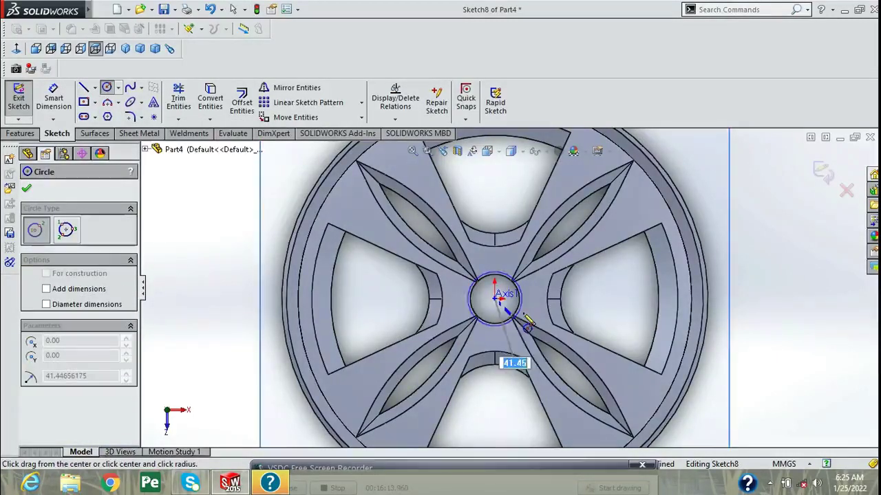
pyautogui.click(520, 324)
pyautogui.rightClick(611, 282)
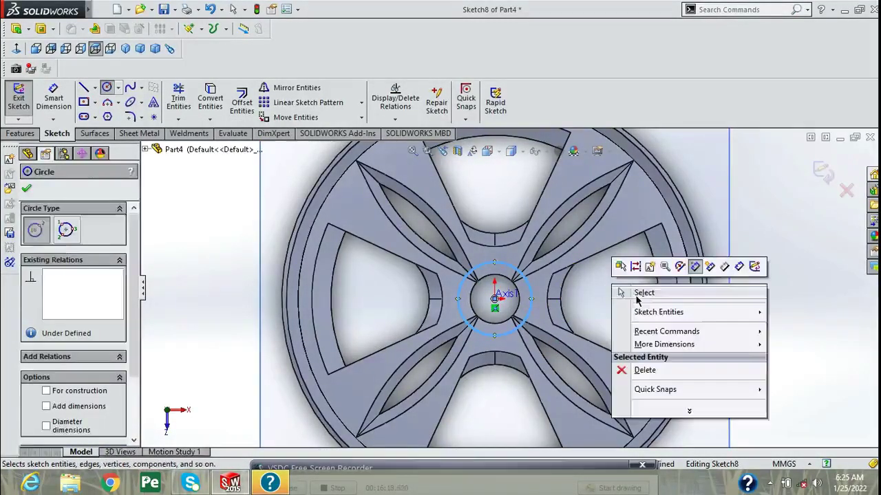
pyautogui.click(636, 291)
pyautogui.click(533, 300)
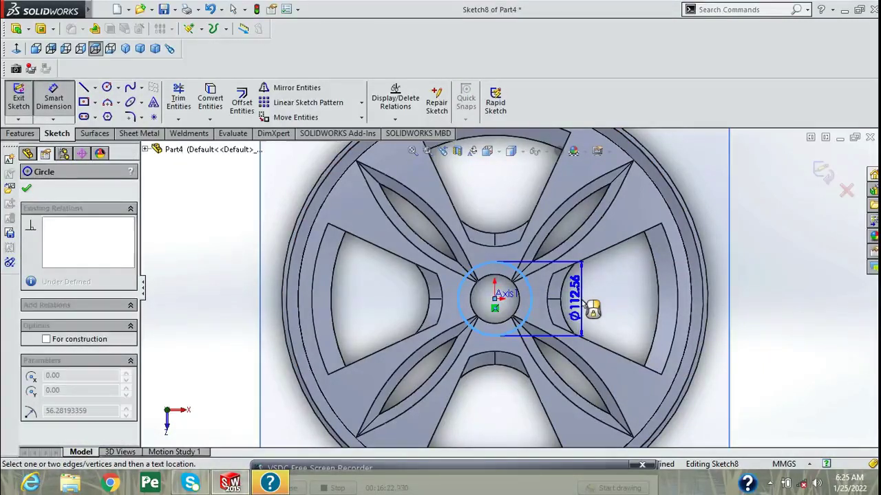
pyautogui.click(590, 308)
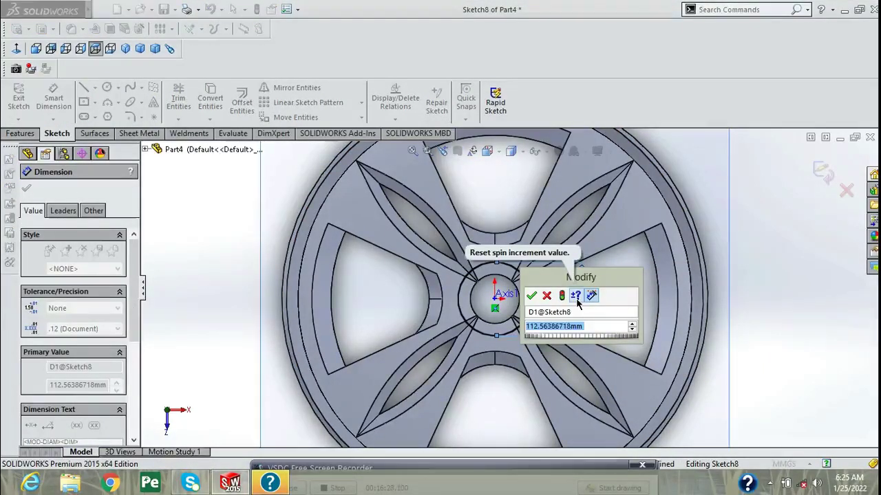
pyautogui.write('1')
pyautogui.write('0')
pyautogui.press('Return')
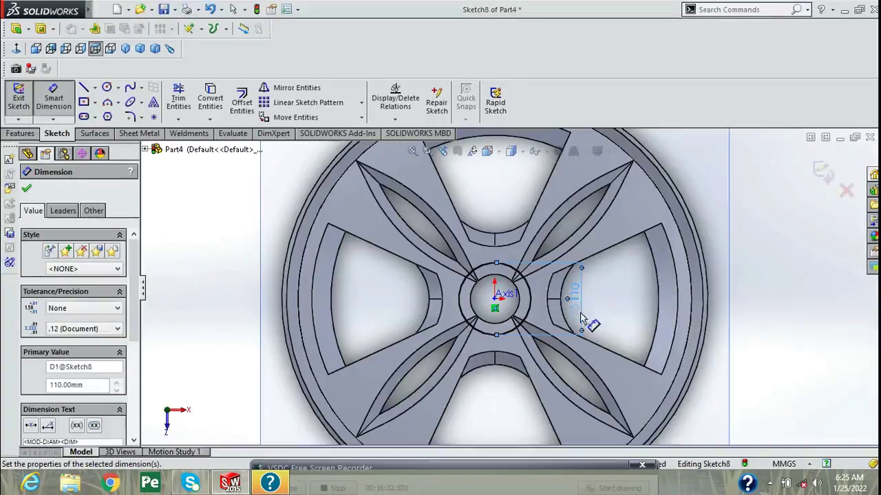
pyautogui.click(66, 114)
# - Add a 16 mm diameter circle at the top of the 110 mm circle
pyautogui.scroll(-2, 486, 278)
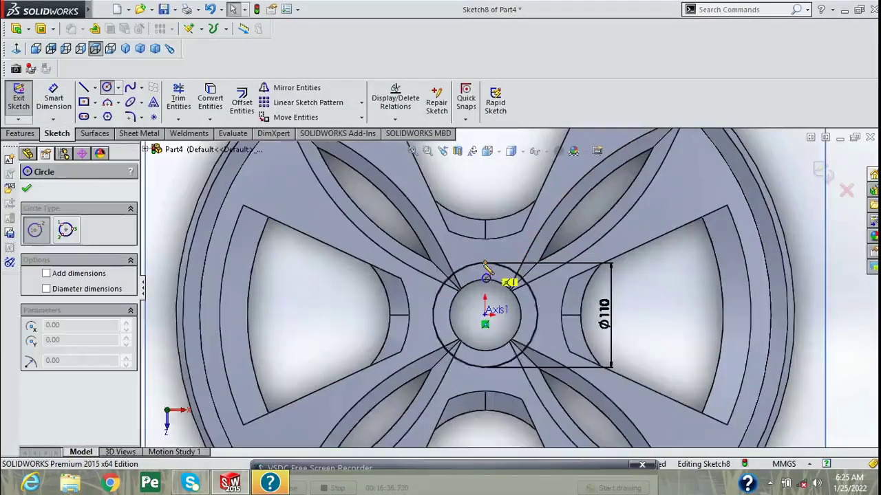
pyautogui.click(484, 262)
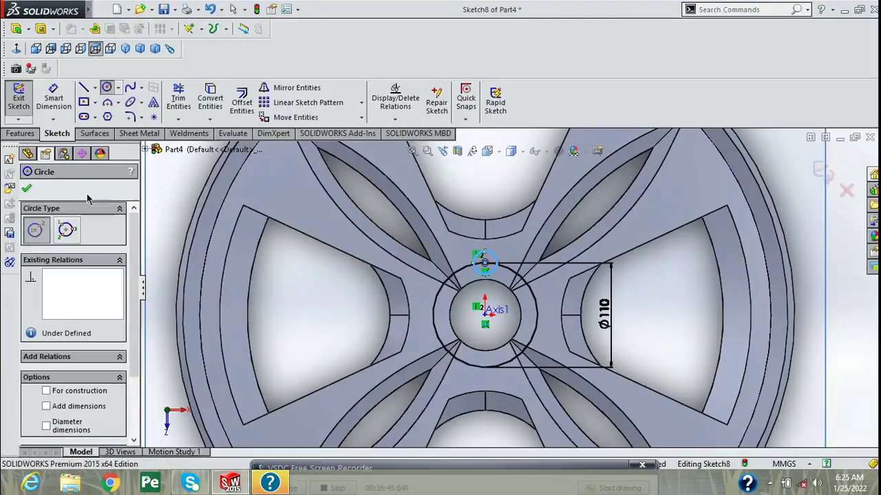
pyautogui.press('Escape')
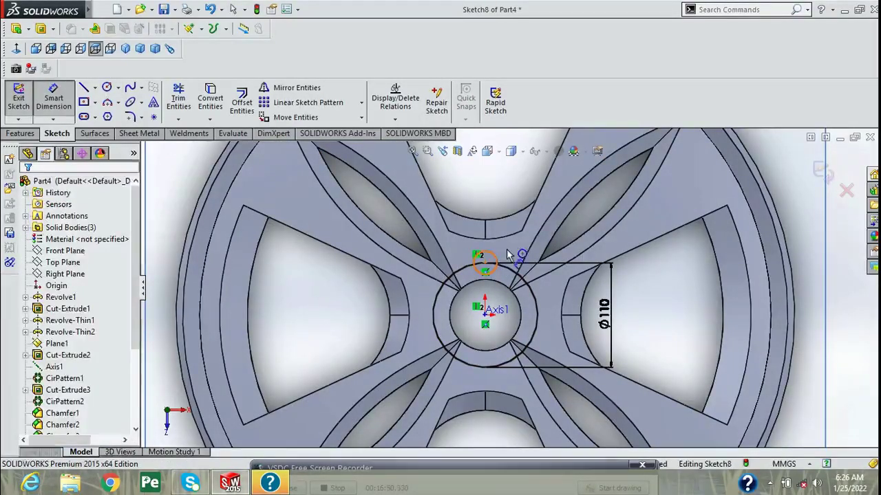
pyautogui.click(492, 256)
pyautogui.click(570, 230)
pyautogui.write('1')
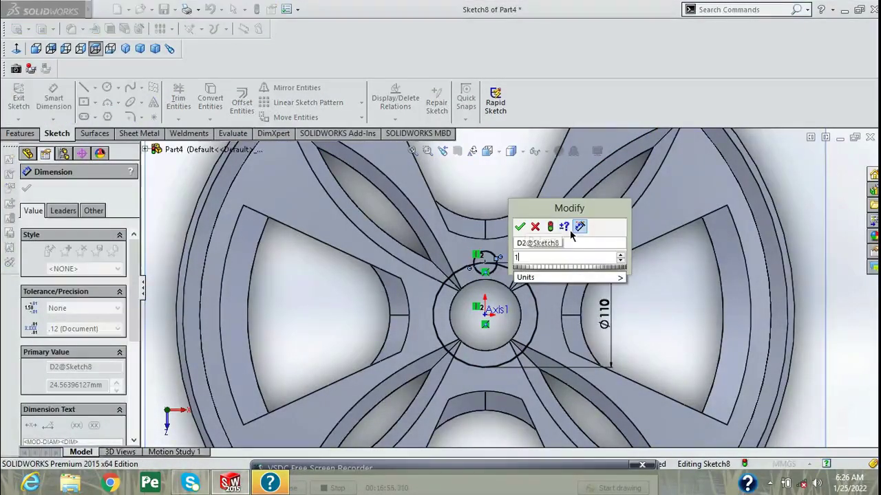
pyautogui.write('6')
pyautogui.press('Return')
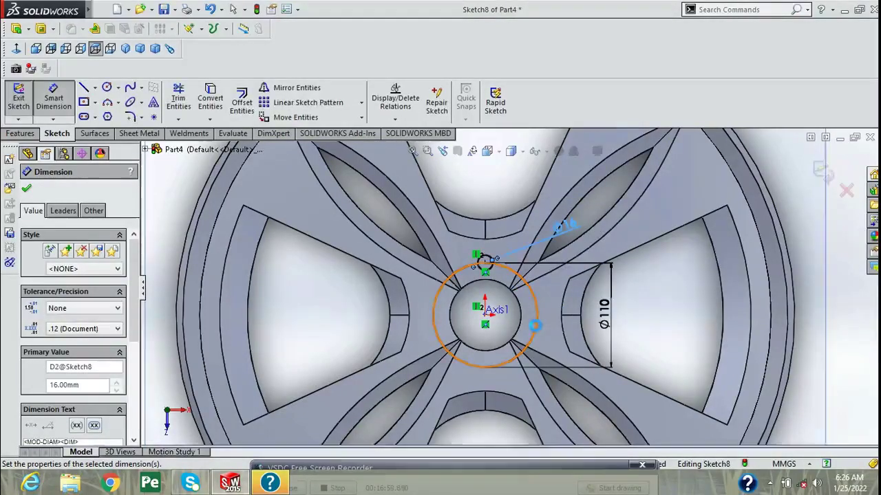
pyautogui.press('Escape')
# - Delete the 110 mm positioning circle, keeping the 16 mm circle
pyautogui.click(536, 330)
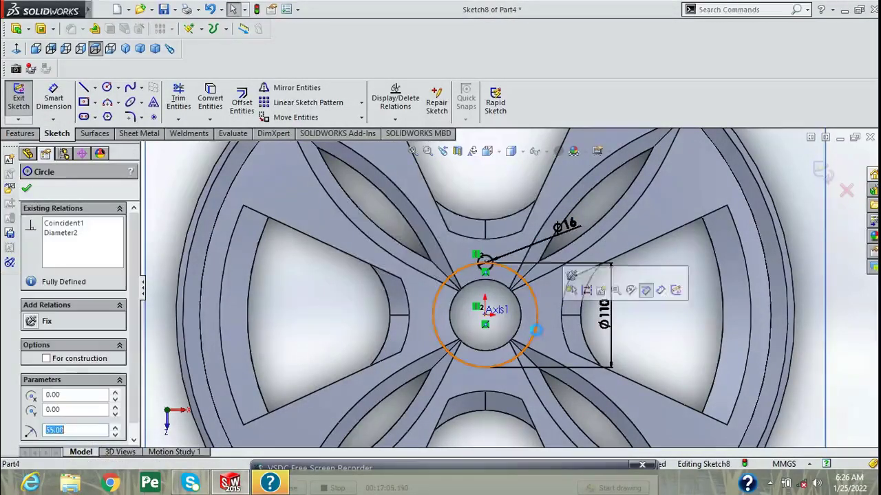
pyautogui.press('Delete')
pyautogui.click(374, 247)
pyautogui.scroll(-3, 503, 272)
pyautogui.scroll(-2, 503, 273)
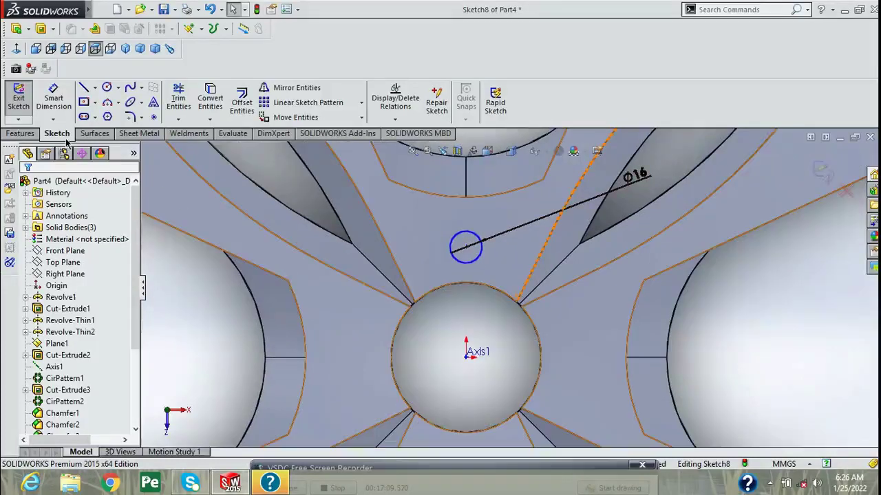
# - Extrude-cut the 16 mm circle Through All in both directions
pyautogui.click(35, 133)
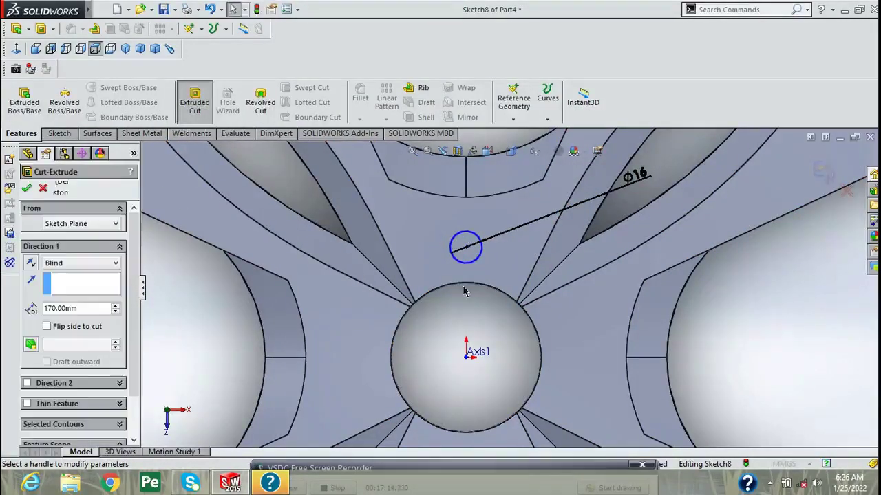
pyautogui.click(194, 102)
pyautogui.click(115, 263)
pyautogui.click(69, 292)
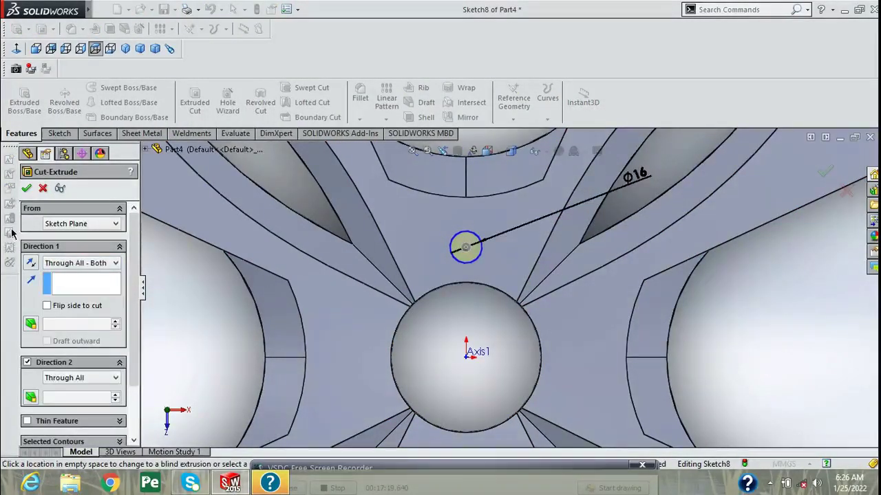
pyautogui.press('Return')
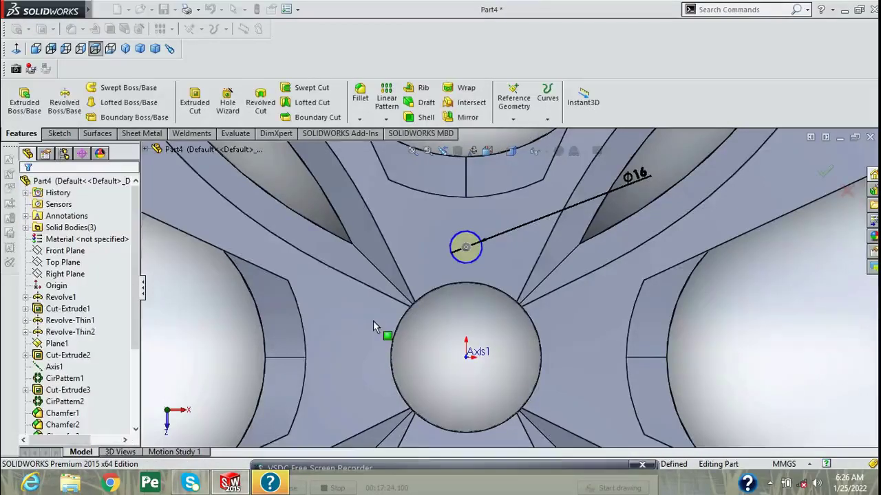
pyautogui.press('f')
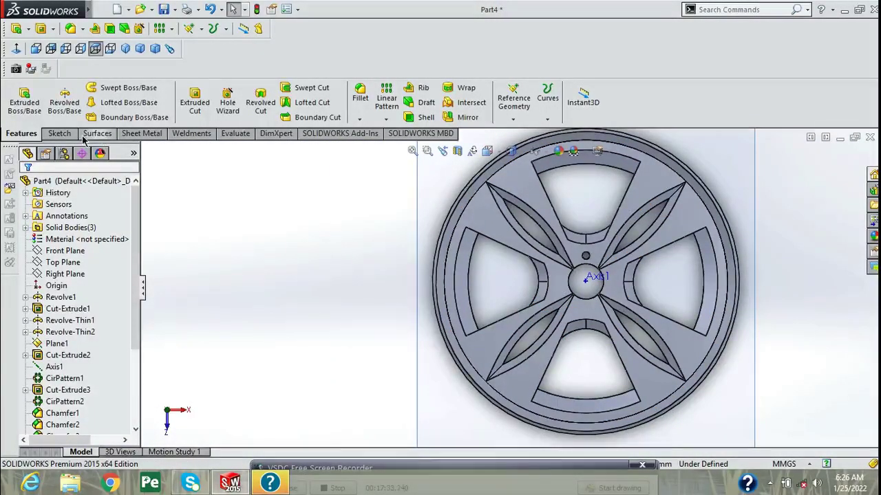
# - Circular-pattern the hole around Axis1 into 4 equally spaced instances over 360°
pyautogui.click(386, 118)
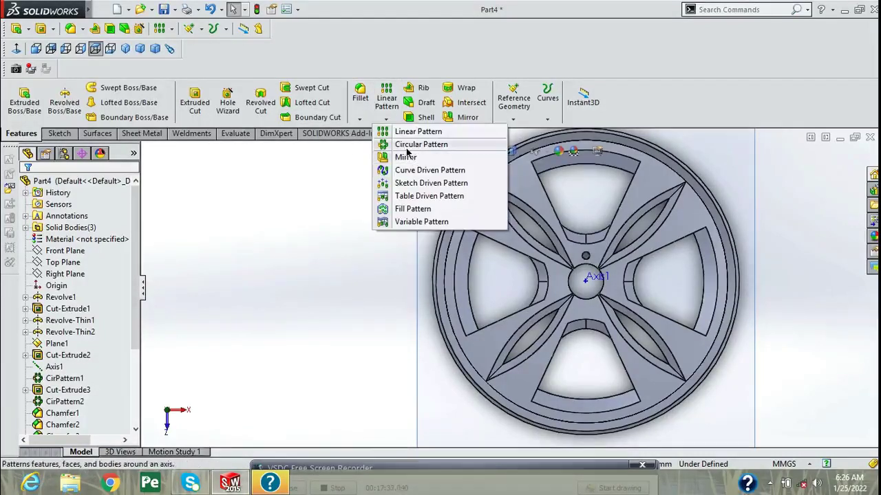
pyautogui.click(404, 157)
pyautogui.click(143, 288)
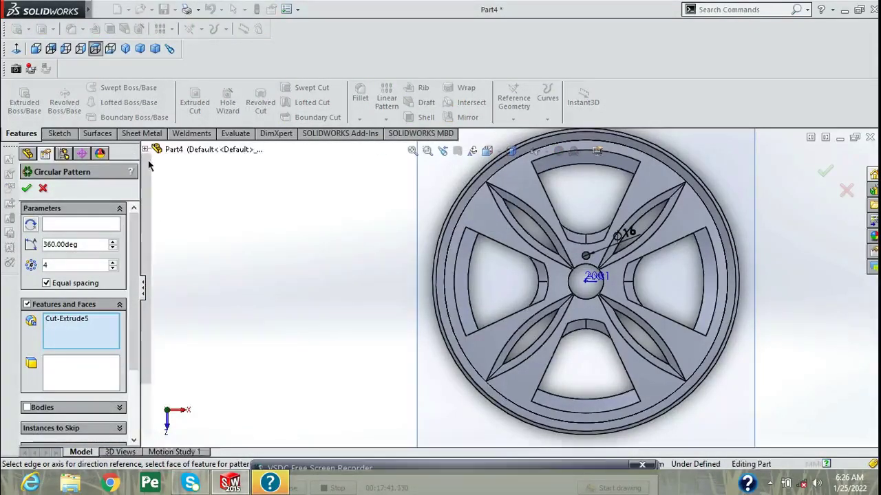
pyautogui.click(197, 336)
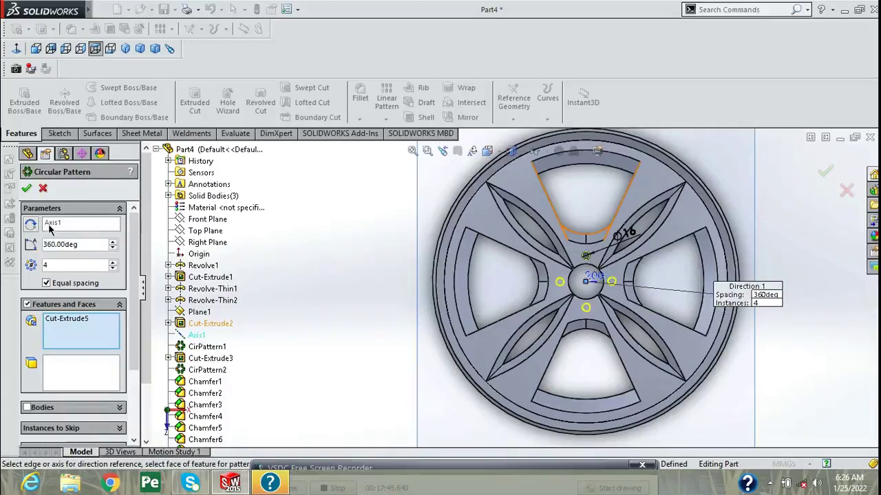
pyautogui.click(27, 189)
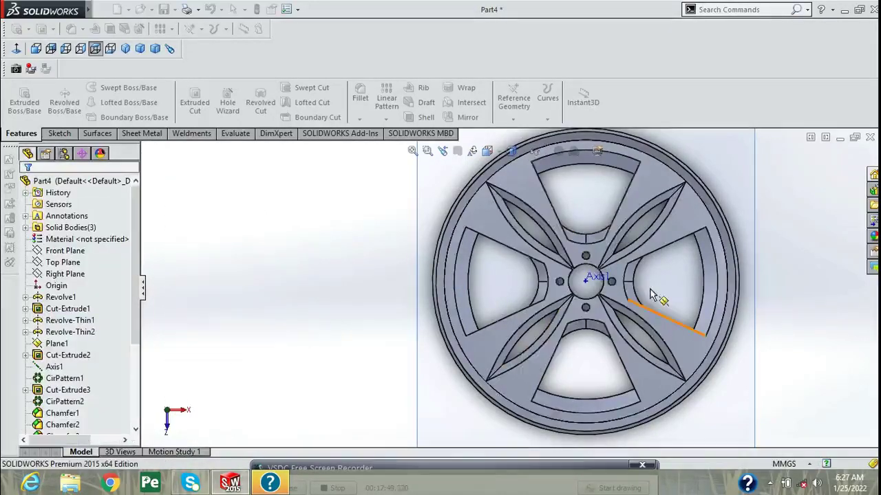
# - Hide the Plane1 outline and orbit the wheel to an angled view
pyautogui.rightClick(747, 193)
pyautogui.click(756, 157)
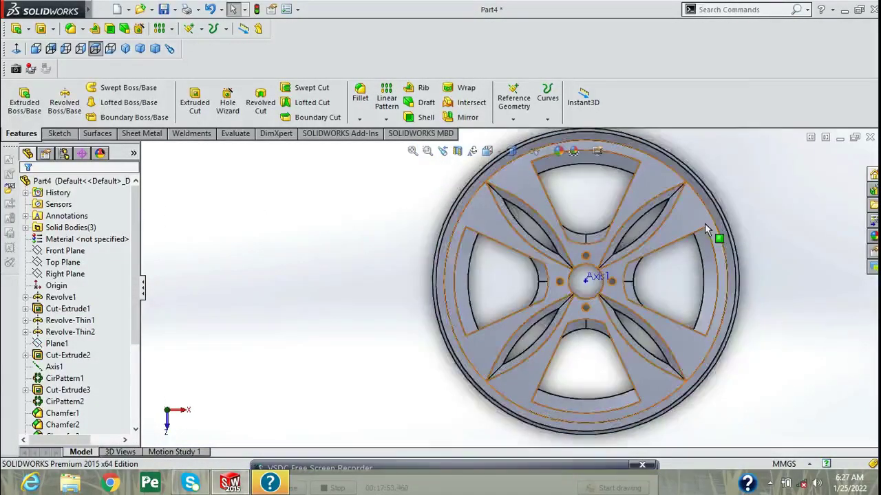
pyautogui.keyDown('ctrl'); pyautogui.moveTo(705, 223); pyautogui.dragTo(647, 255, button='middle'); pyautogui.keyUp('ctrl')
pyautogui.scroll(2, 510, 290)
pyautogui.moveTo(326, 335)
pyautogui.mouseDown(button='middle')
pyautogui.moveTo(300, 257)
pyautogui.moveTo(284, 352)
pyautogui.moveTo(326, 363)
pyautogui.moveTo(307, 335)
pyautogui.moveTo(310, 355)
pyautogui.moveTo(326, 344)
pyautogui.moveTo(323, 360)
pyautogui.moveTo(279, 339)
pyautogui.mouseUp(button='middle')
# - Assign AISI 321 Annealed Stainless Steel (SS) through Edit Material and view the steel wheel
pyautogui.rightClick(87, 239)
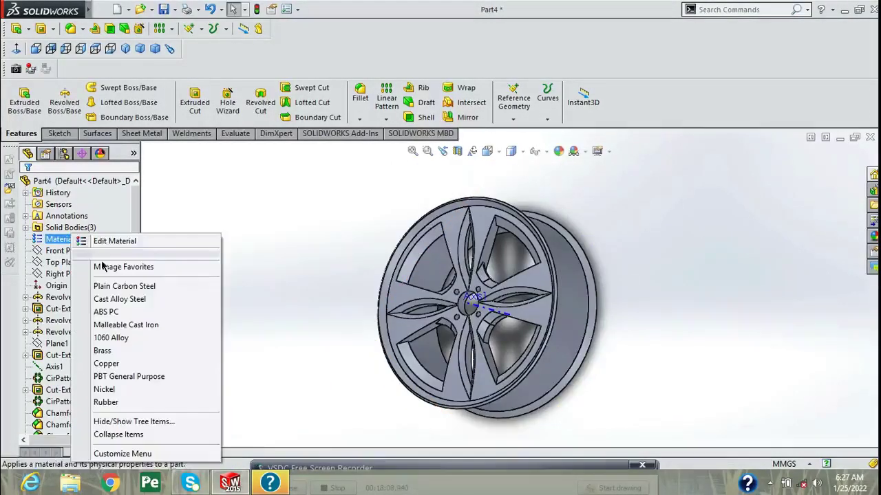
pyautogui.click(200, 294)
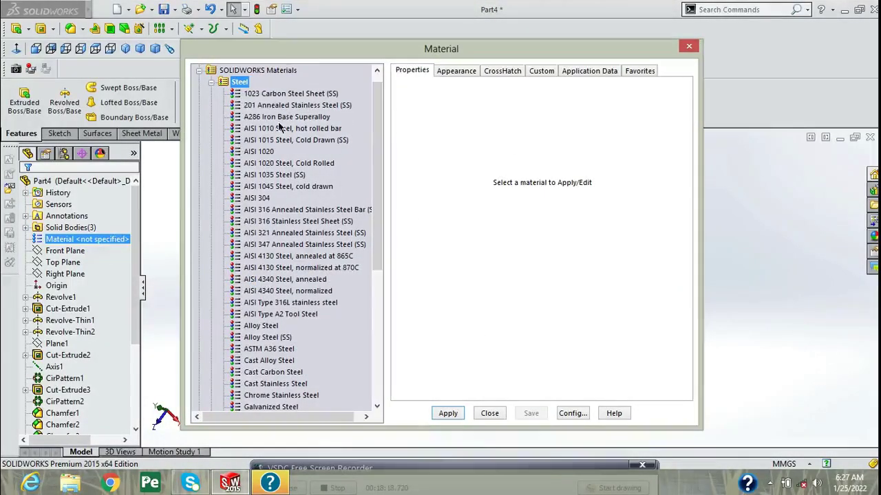
pyautogui.click(277, 233)
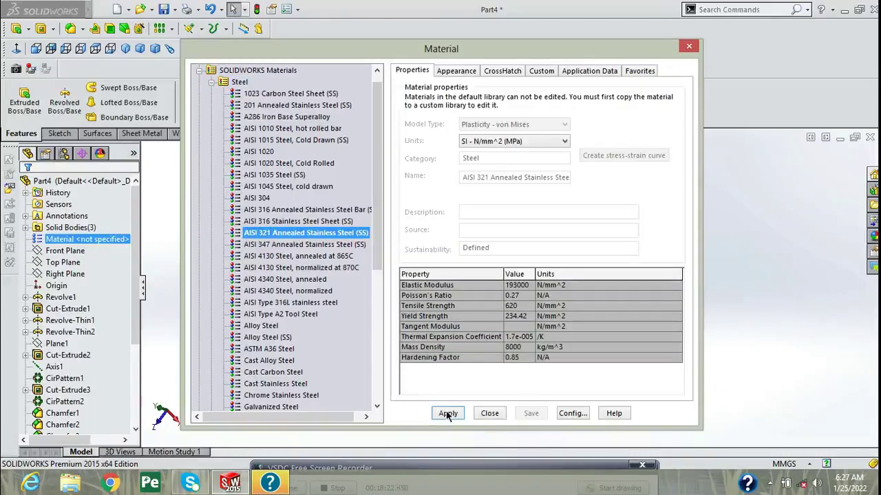
pyautogui.click(689, 46)
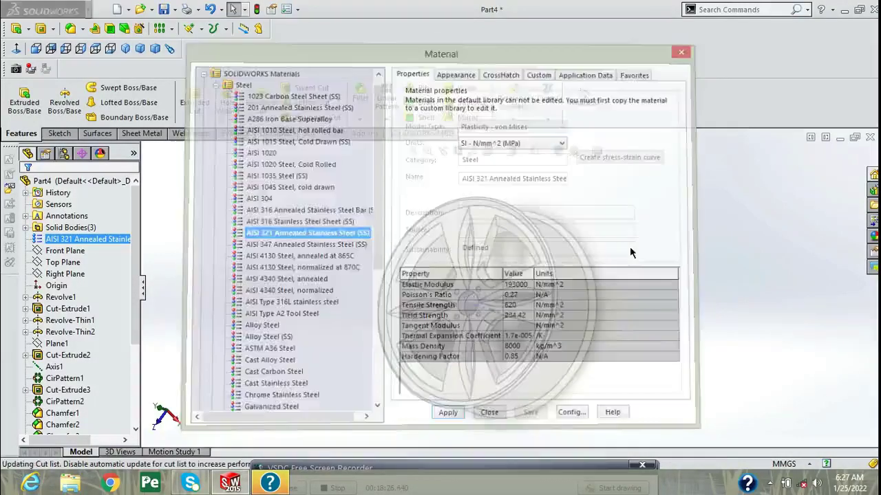
pyautogui.moveTo(363, 299); pyautogui.dragTo(403, 304, button='middle')
pyautogui.scroll(-2, 523, 297)
pyautogui.scroll(-1, 522, 297)
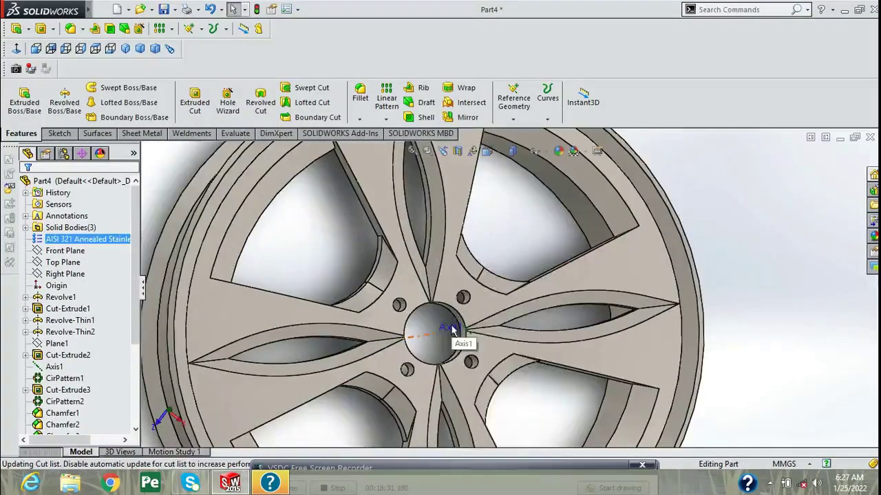
pyautogui.rightClick(448, 335)
pyautogui.press('f')
pyautogui.moveTo(696, 391)
pyautogui.mouseDown(button='middle')
pyautogui.moveTo(668, 338)
pyautogui.moveTo(676, 385)
pyautogui.moveTo(326, 326)
pyautogui.moveTo(271, 326)
pyautogui.mouseUp(button='middle')
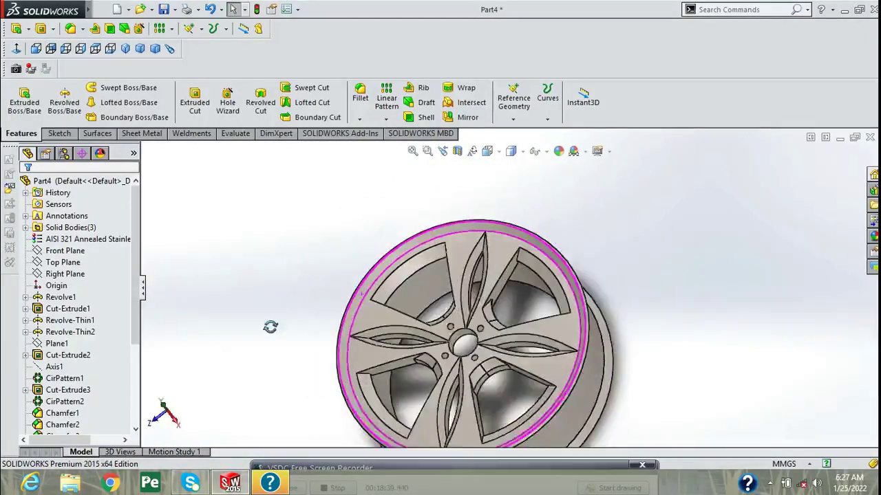
pyautogui.scroll(2, 332, 362)
pyautogui.scroll(-3, 544, 358)
pyautogui.moveTo(544, 357)
pyautogui.mouseDown(button='middle')
pyautogui.moveTo(346, 293)
pyautogui.moveTo(530, 276)
pyautogui.mouseUp(button='middle')
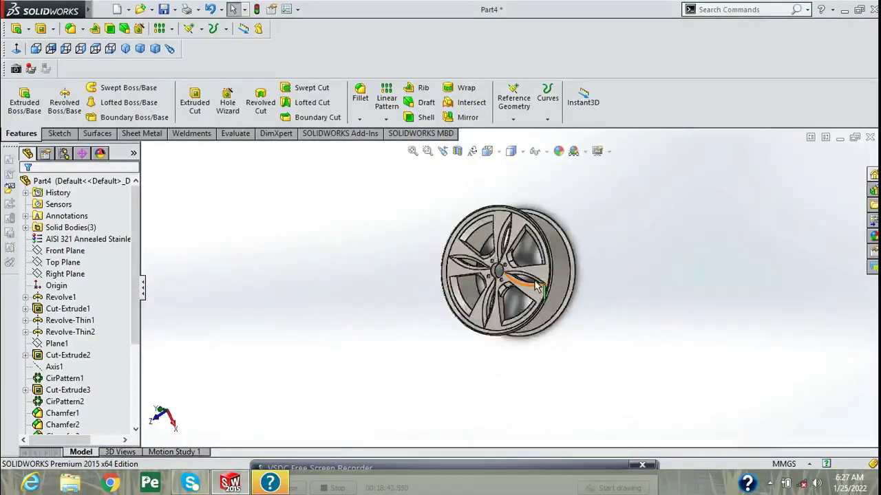
pyautogui.scroll(-2, 625, 287)
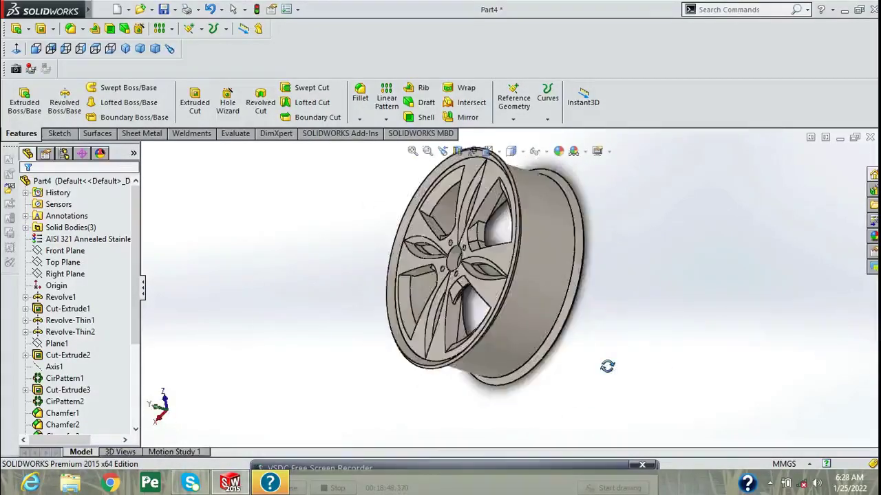